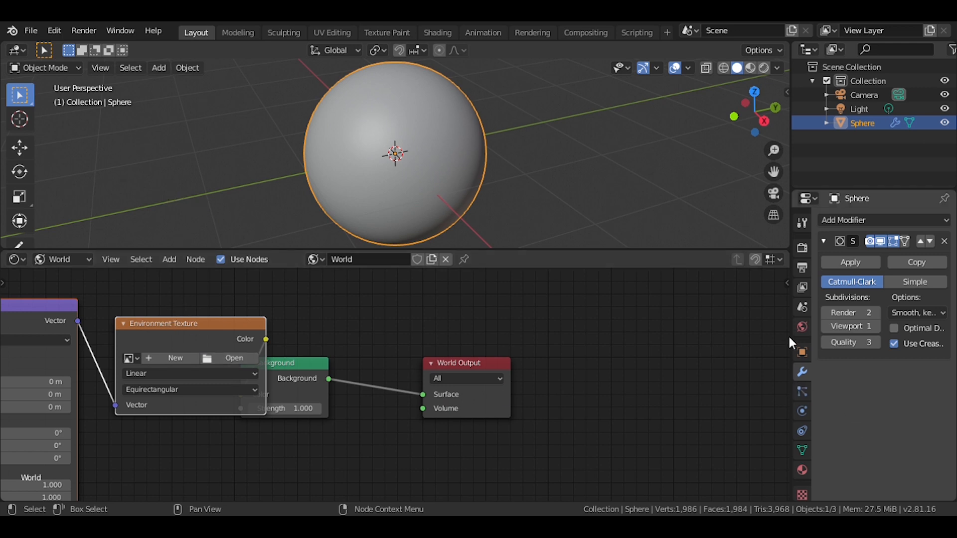
Switch the shader editor from World to Object shading and create a new material for the sphere
{"action": "left_click_drag", "start_coordinate": [321, 362], "coordinate": [393, 363]}
{"action": "scroll", "coordinate": [393, 363], "scroll_direction": "down", "scroll_amount": 3}
{"action": "left_click", "coordinate": [74, 259]}
{"action": "left_click", "coordinate": [75, 275]}
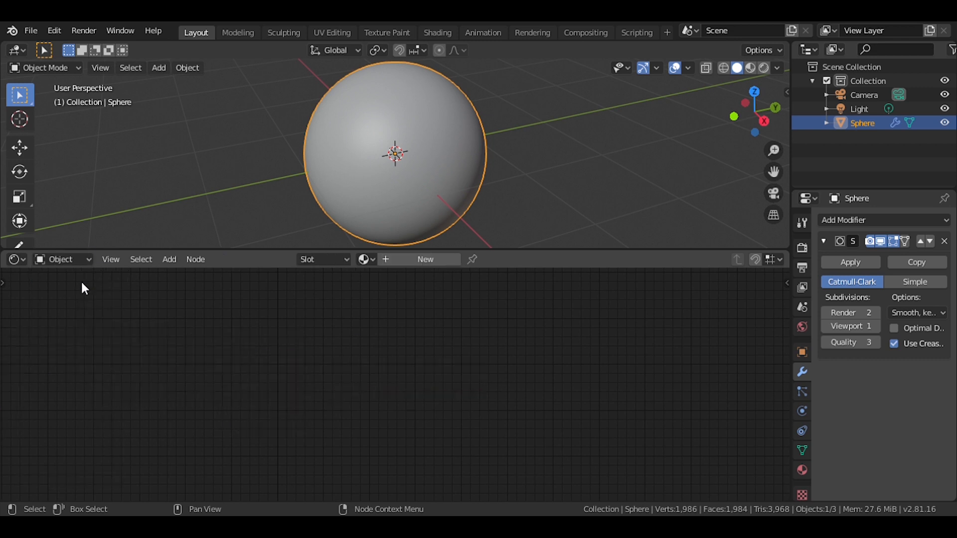
{"action": "scroll", "coordinate": [396, 245], "scroll_direction": "up", "scroll_amount": 1}
{"action": "left_click", "coordinate": [425, 260]}
Replace the Principled BSDF node with a Mix Shader and connect it to the Material Output's Surface
{"action": "scroll", "coordinate": [399, 349], "scroll_direction": "up", "scroll_amount": 2}
{"action": "left_click", "coordinate": [346, 358]}
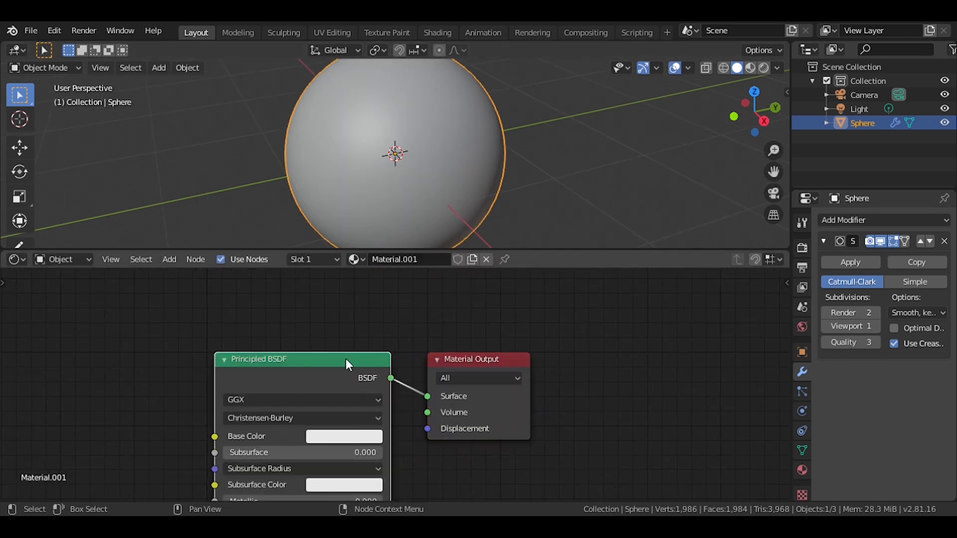
{"action": "key", "text": "x"}
{"action": "key", "text": "shift+a"}
{"action": "left_click", "coordinate": [345, 359]}
{"action": "type", "text": "mix"}
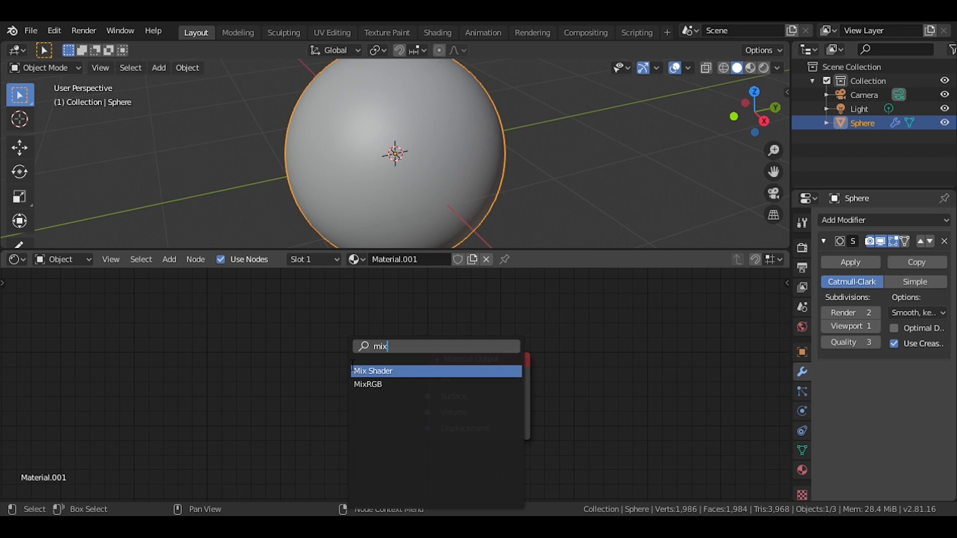
{"action": "key", "text": "Return"}
{"action": "left_click", "coordinate": [383, 403]}
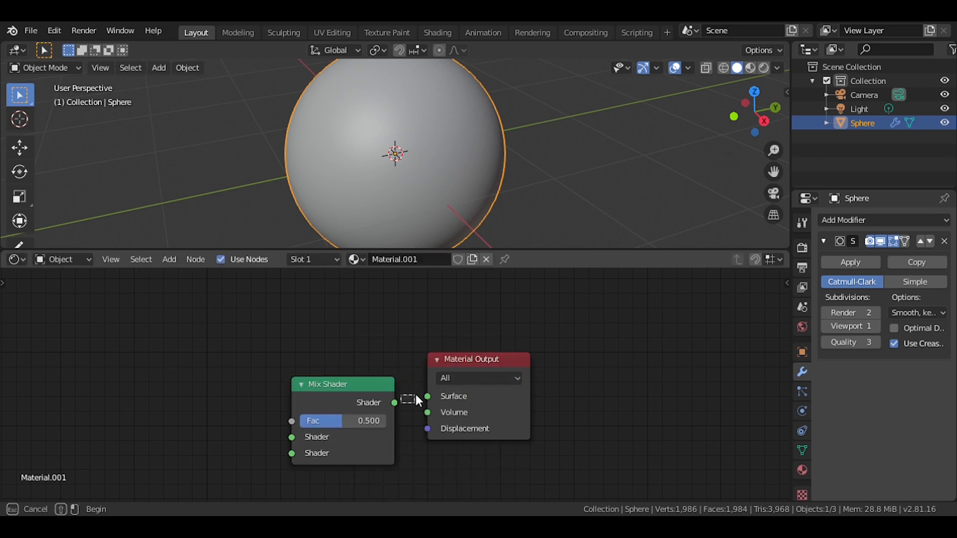
{"action": "left_click_drag", "start_coordinate": [427, 398], "coordinate": [399, 401]}
Add a Math node before the Mix Shader, set it to Divide and set its first value to 1
{"action": "scroll", "coordinate": [200, 393], "scroll_direction": "down", "scroll_amount": 2}
{"action": "middle_click_drag", "start_coordinate": [200, 393], "coordinate": [448, 369]}
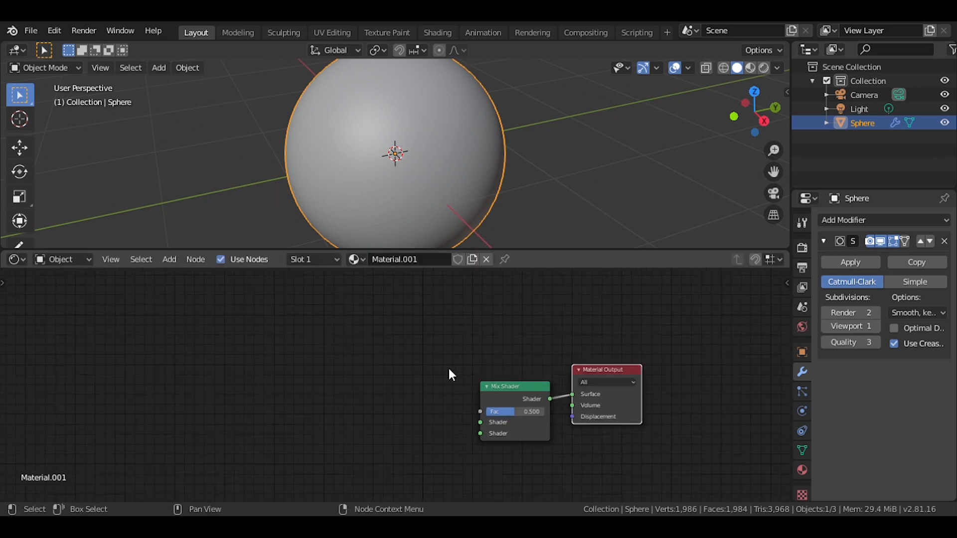
{"action": "key", "text": "shift+a"}
{"action": "left_click", "coordinate": [382, 351]}
{"action": "type", "text": "math"}
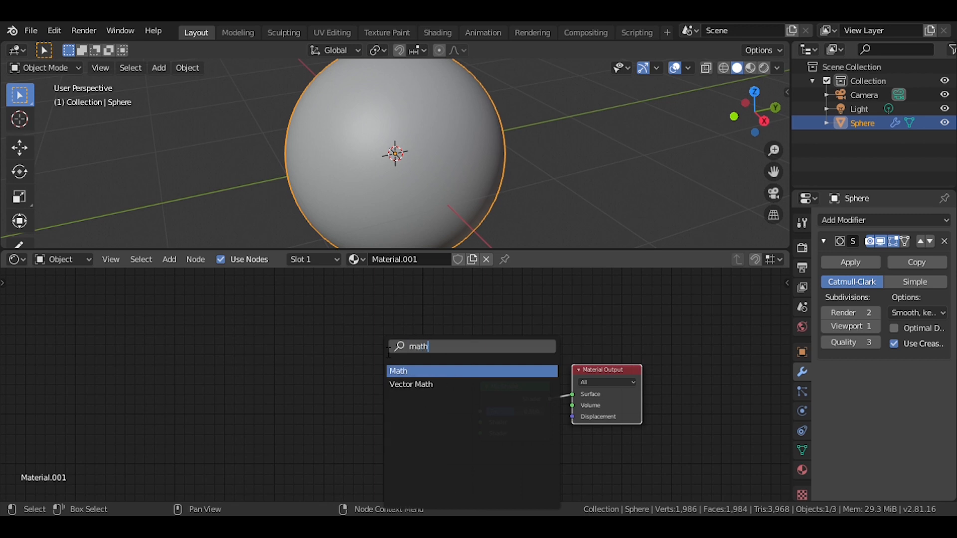
{"action": "key", "text": "Return"}
{"action": "left_click", "coordinate": [333, 382]}
{"action": "left_click", "coordinate": [344, 394]}
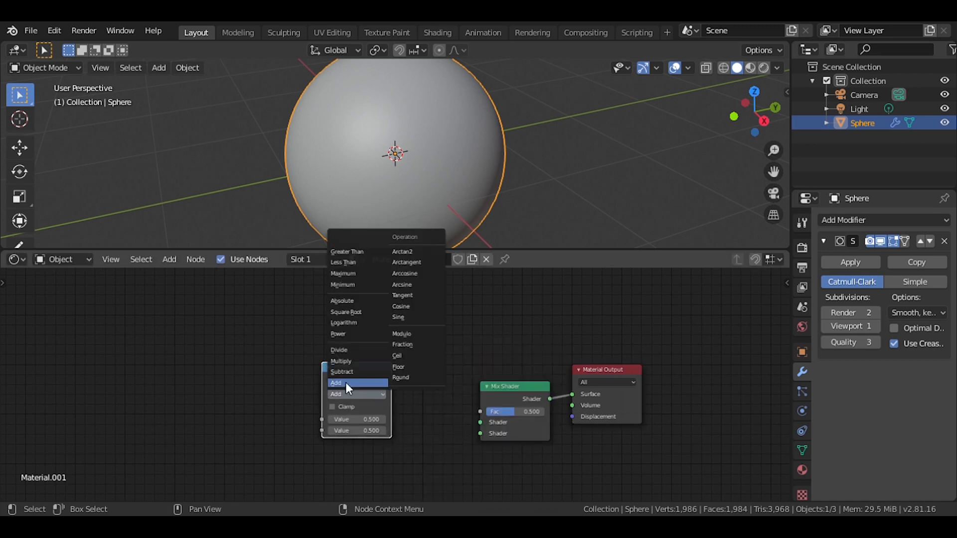
{"action": "left_click", "coordinate": [343, 349]}
{"action": "left_click", "coordinate": [356, 419]}
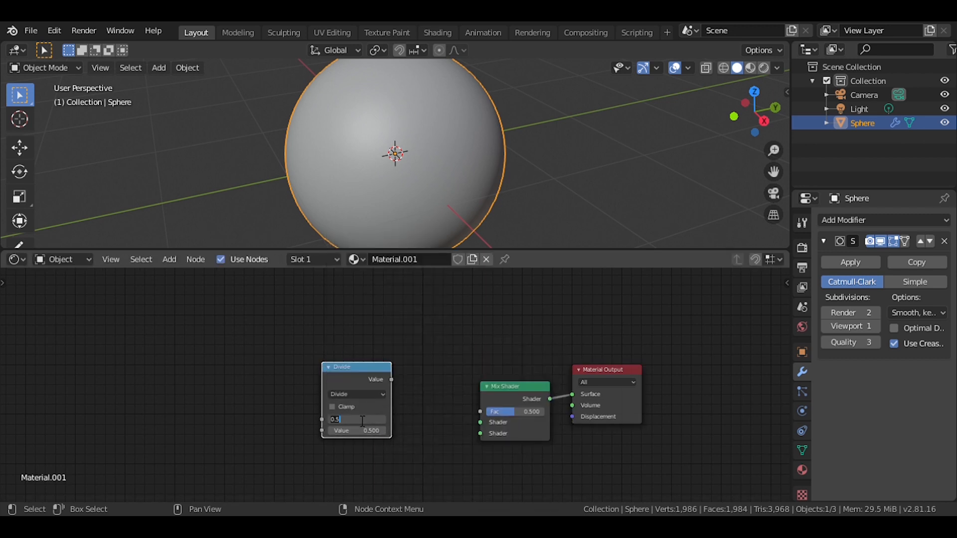
{"action": "type", "text": "1"}
{"action": "key", "text": "Return"}
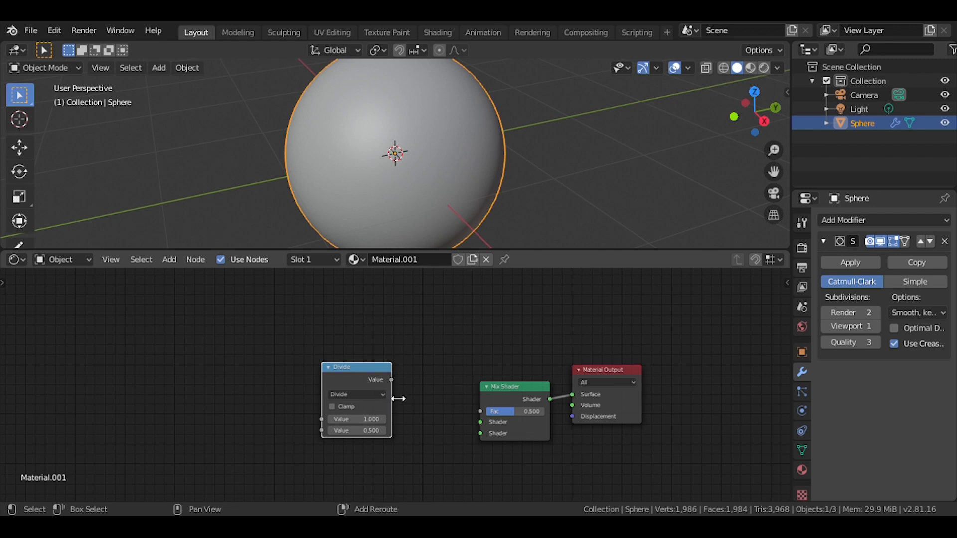
Add an Invert node fed in Color by the Divide result, and move both nodes farther away from the Mix Shader
{"action": "key", "text": "shift+a"}
{"action": "left_click", "coordinate": [368, 355]}
{"action": "type", "text": "iner"}
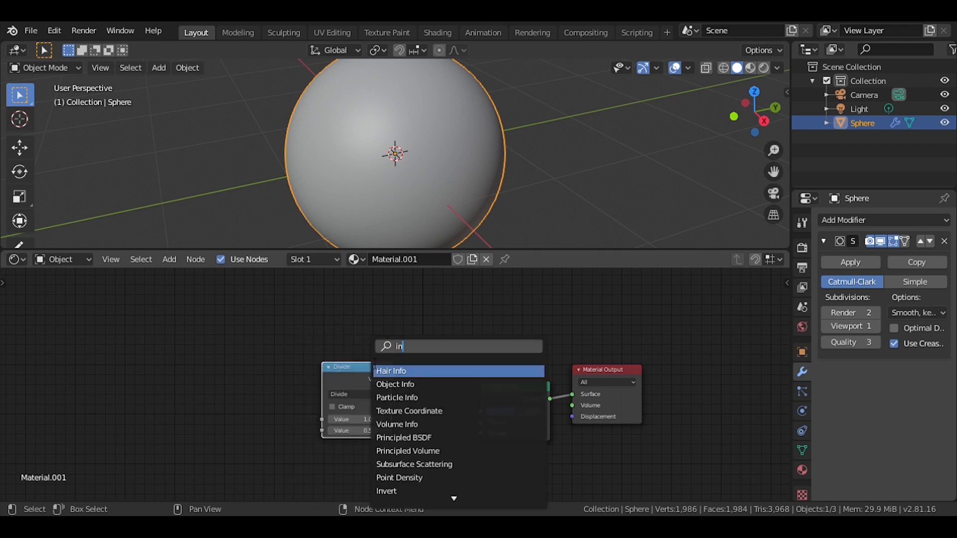
{"action": "key", "text": "BackSpace"}
{"action": "key", "text": "BackSpace"}
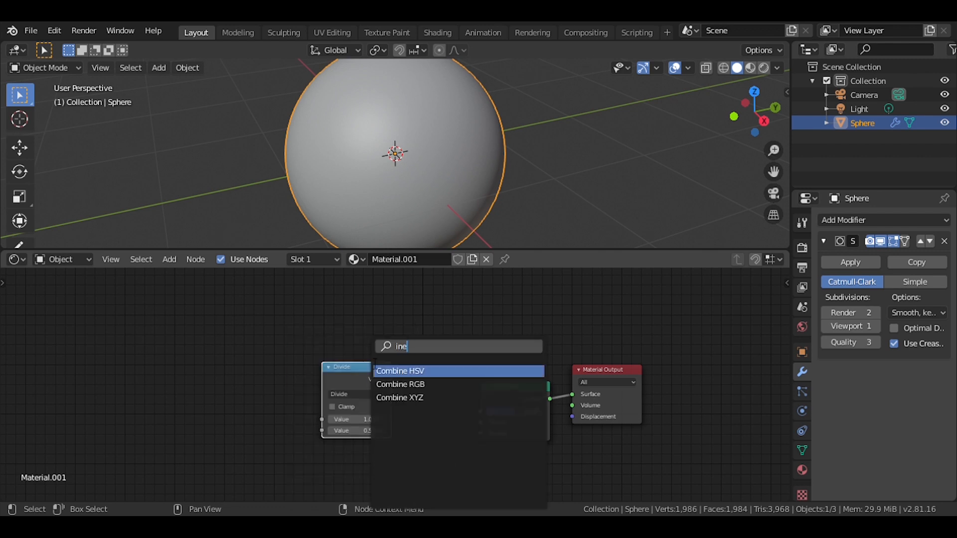
{"action": "type", "text": "vert"}
{"action": "key", "text": "Return"}
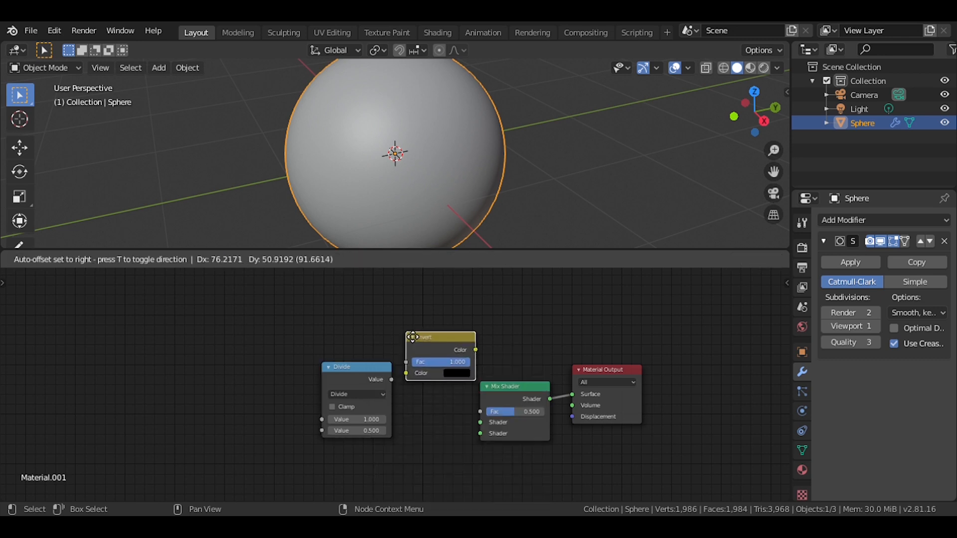
{"action": "left_click", "coordinate": [413, 336]}
{"action": "left_click_drag", "start_coordinate": [391, 379], "coordinate": [407, 371]}
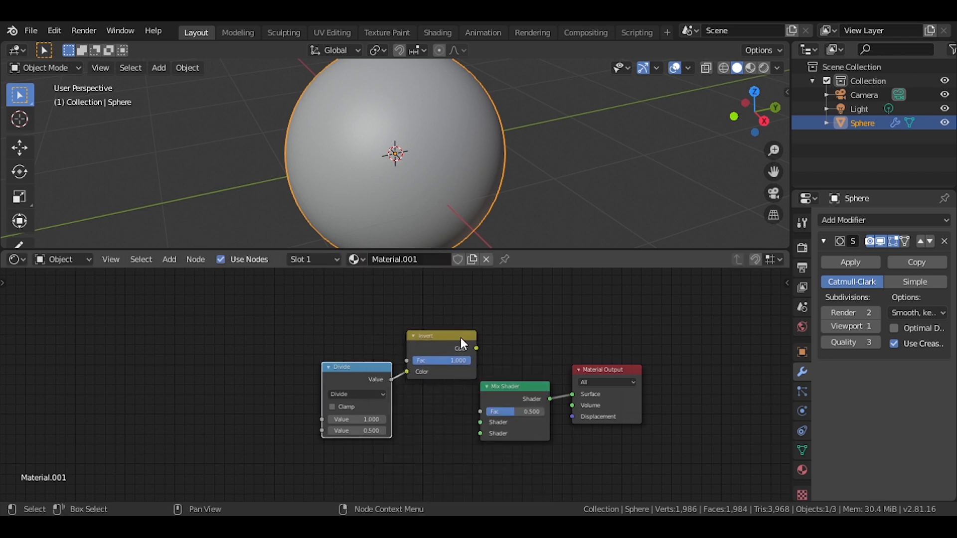
{"action": "left_click_drag", "start_coordinate": [312, 316], "coordinate": [253, 323]}
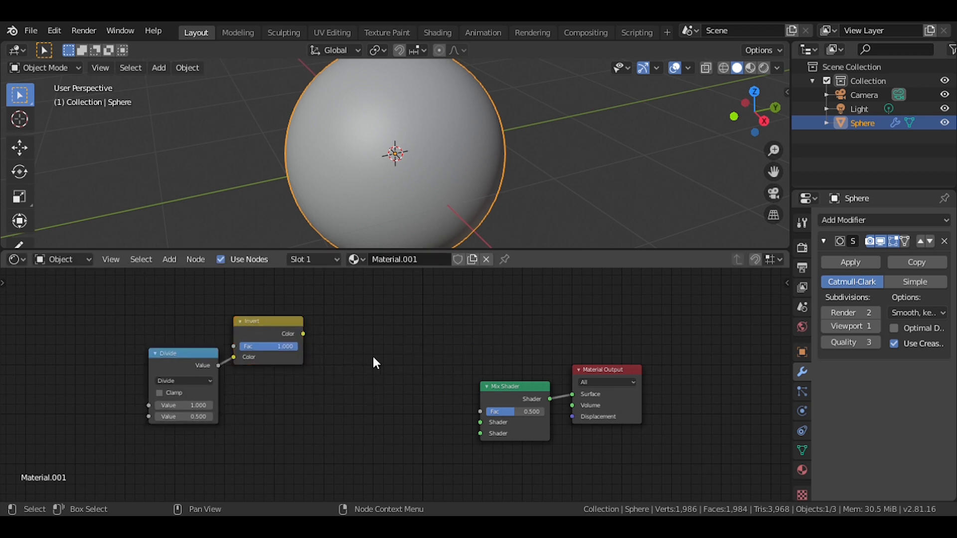
Duplicate the Mix Shader, link the copy into the original's first Shader input and the Invert color into the copy's Fac
{"action": "left_click", "coordinate": [489, 387]}
{"action": "left_click", "coordinate": [487, 386]}
{"action": "left_click", "coordinate": [487, 387]}
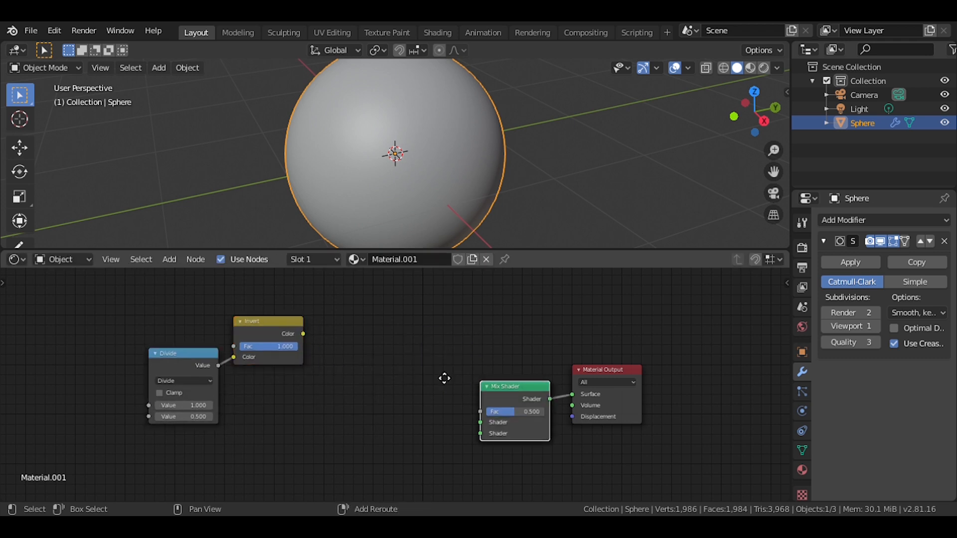
{"action": "key", "text": "shift+d"}
{"action": "left_click", "coordinate": [300, 346]}
{"action": "left_click_drag", "start_coordinate": [401, 365], "coordinate": [480, 422]}
{"action": "left_click_drag", "start_coordinate": [302, 333], "coordinate": [333, 378]}
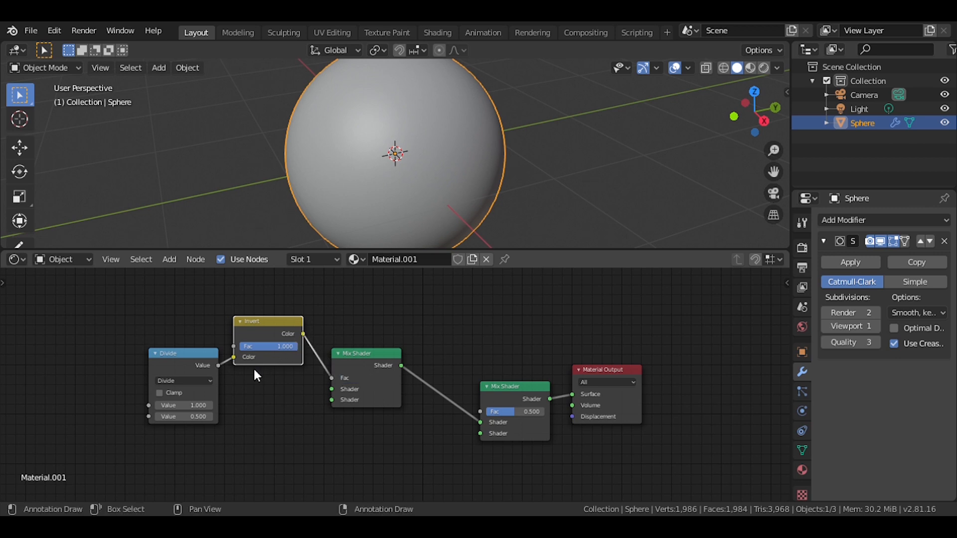
Duplicate the Invert node below, connect its Color to the final Mix Shader's Fac and set the copy's Fac to 0
{"action": "scroll", "coordinate": [362, 358], "scroll_direction": "down", "scroll_amount": 1}
{"action": "middle_click_drag", "start_coordinate": [253, 367], "coordinate": [454, 344]}
{"action": "scroll", "coordinate": [454, 344], "scroll_direction": "up", "scroll_amount": 1}
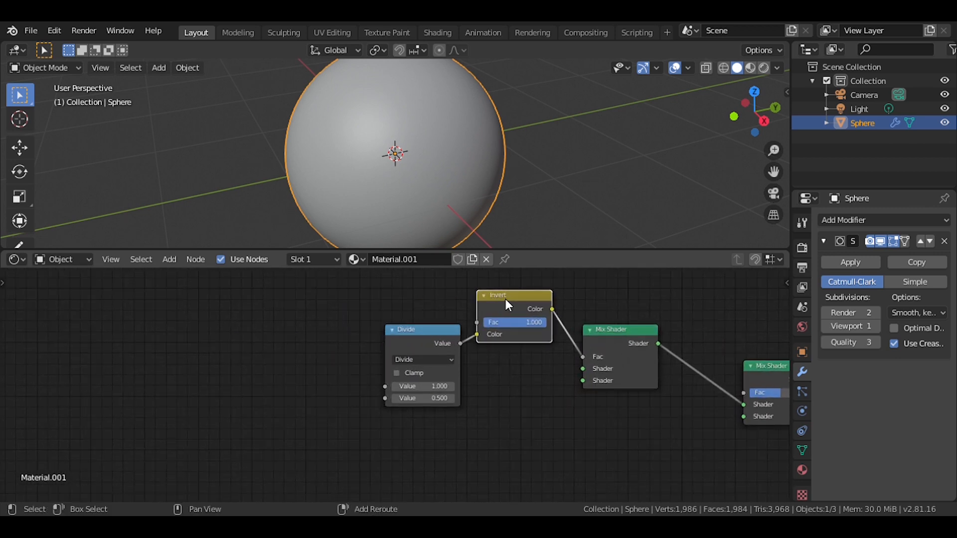
{"action": "key", "text": "shift+d"}
{"action": "left_click", "coordinate": [509, 458]}
{"action": "left_click_drag", "start_coordinate": [554, 470], "coordinate": [744, 392]}
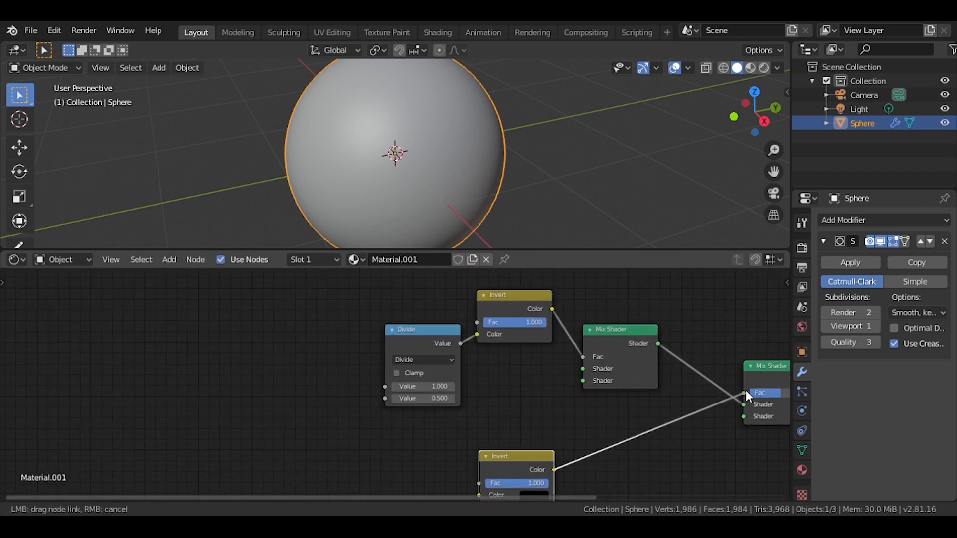
{"action": "scroll", "coordinate": [483, 418], "scroll_direction": "down", "scroll_amount": 1}
{"action": "middle_click_drag", "start_coordinate": [482, 418], "coordinate": [643, 372]}
{"action": "left_click_drag", "start_coordinate": [647, 429], "coordinate": [623, 428]}
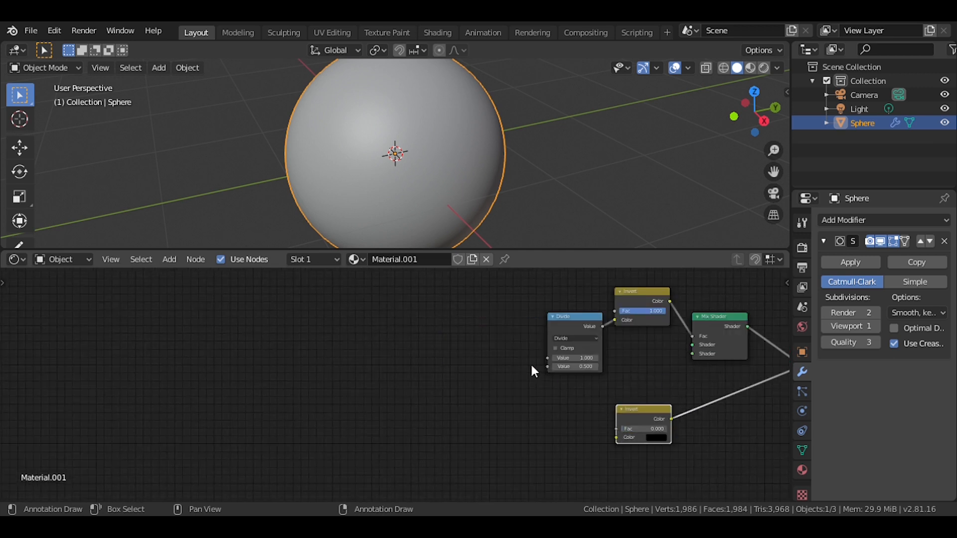
Add a Layer Weight node ahead of the Divide node and set its Blend to 0.95
{"action": "key", "text": "shift+a"}
{"action": "left_click", "coordinate": [386, 341]}
{"action": "type", "text": "layer"}
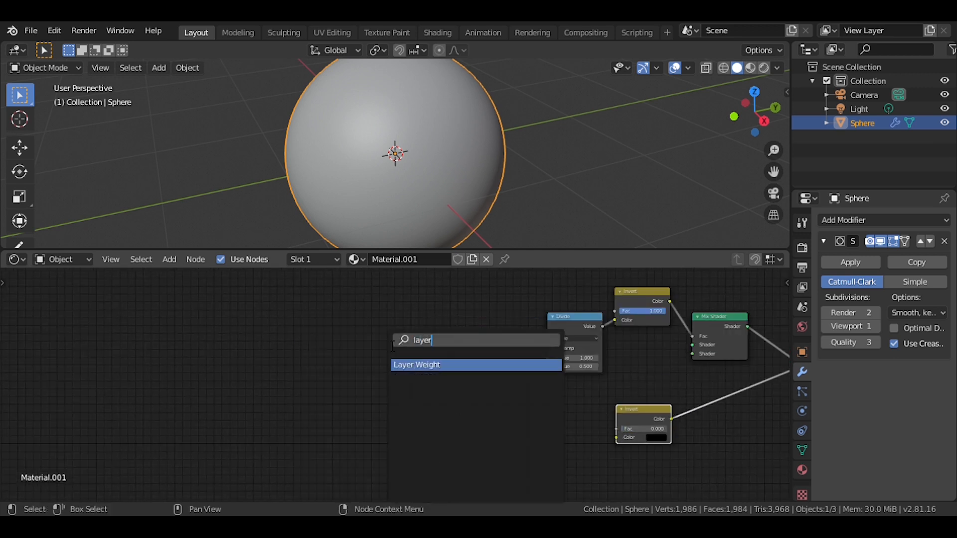
{"action": "key", "text": "Return"}
{"action": "left_click", "coordinate": [392, 355]}
{"action": "scroll", "coordinate": [392, 354], "scroll_direction": "up", "scroll_amount": 3}
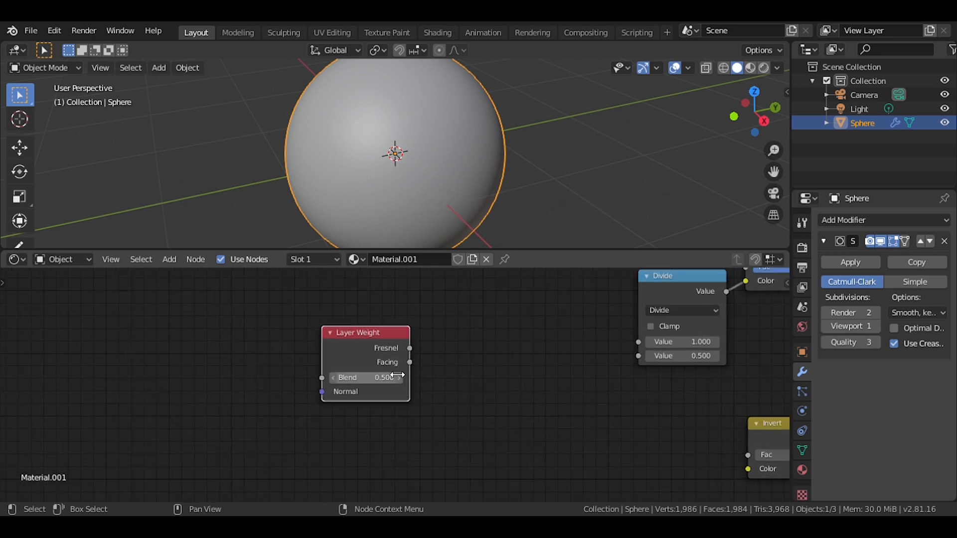
{"action": "left_click", "coordinate": [397, 379]}
{"action": "type", "text": "0.95"}
{"action": "key", "text": "Return"}
Duplicate the Layer Weight node below the original and set the copy's Blend to 0.9
{"action": "key", "text": "shift+d"}
{"action": "left_click", "coordinate": [402, 467]}
{"action": "left_click", "coordinate": [394, 470]}
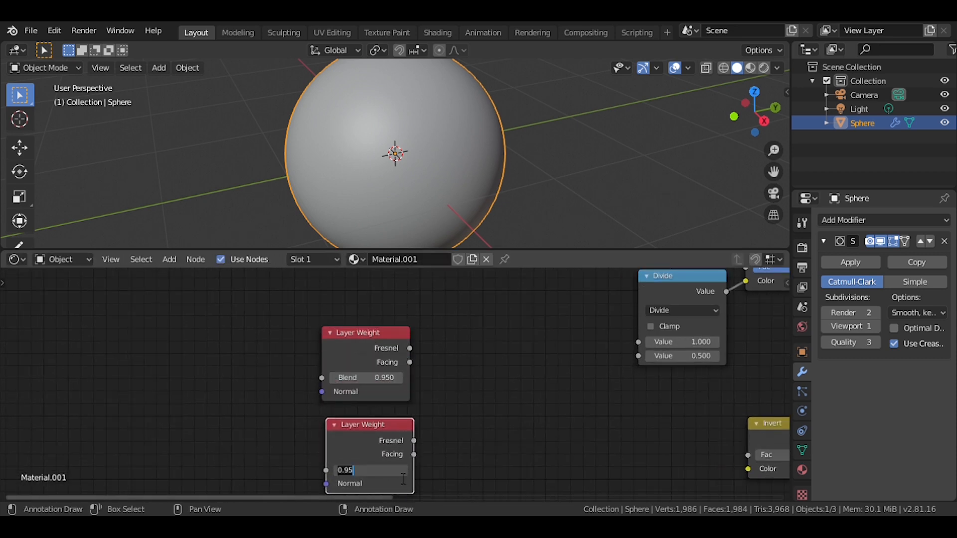
{"action": "type", "text": "0.9"}
{"action": "key", "text": "Return"}
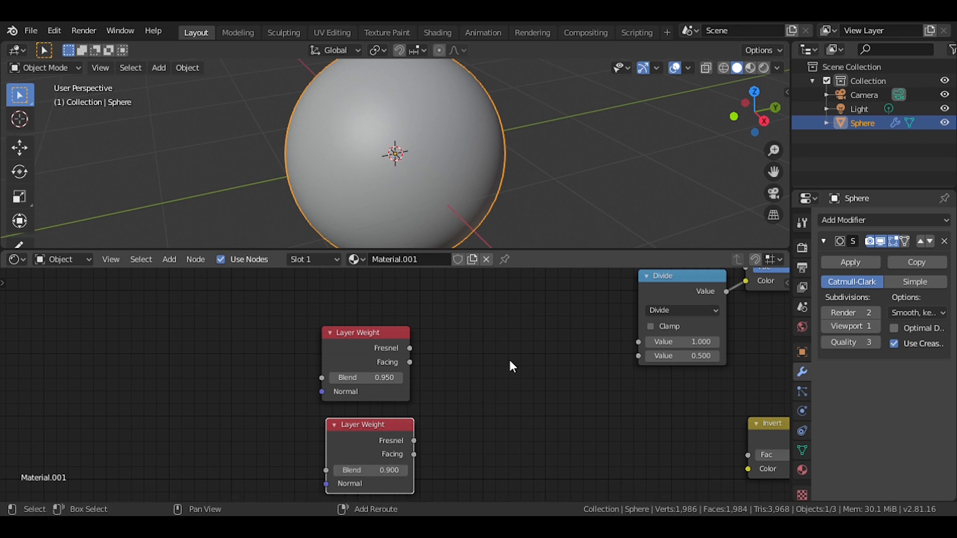
Add a ColorRamp and a duplicate below it, and connect each Layer Weight's Facing output to one ramp's Fac
{"action": "key", "text": "shift+a"}
{"action": "type", "text": "color"}
{"action": "key", "text": "Return"}
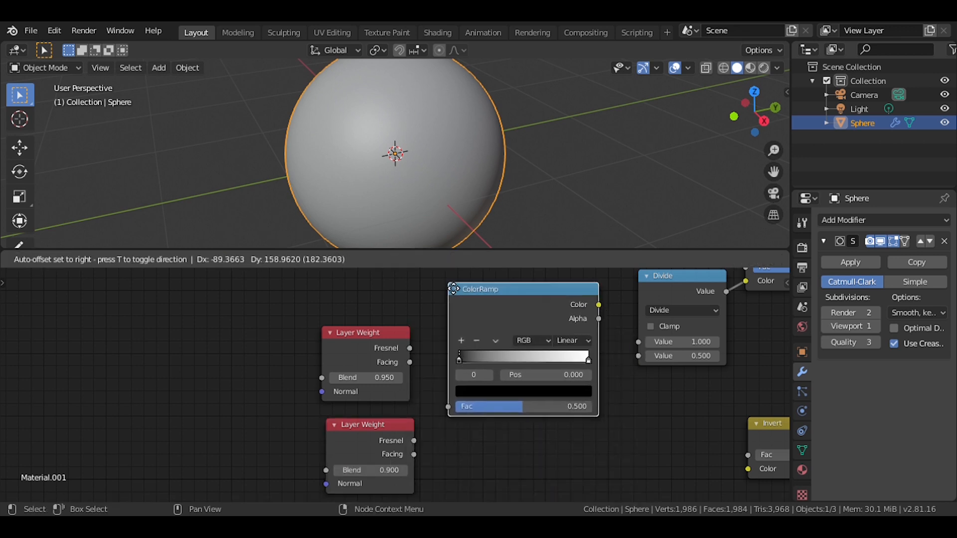
{"action": "left_click", "coordinate": [470, 374]}
{"action": "scroll", "coordinate": [494, 331], "scroll_direction": "down", "scroll_amount": 2}
{"action": "key", "text": "shift+d"}
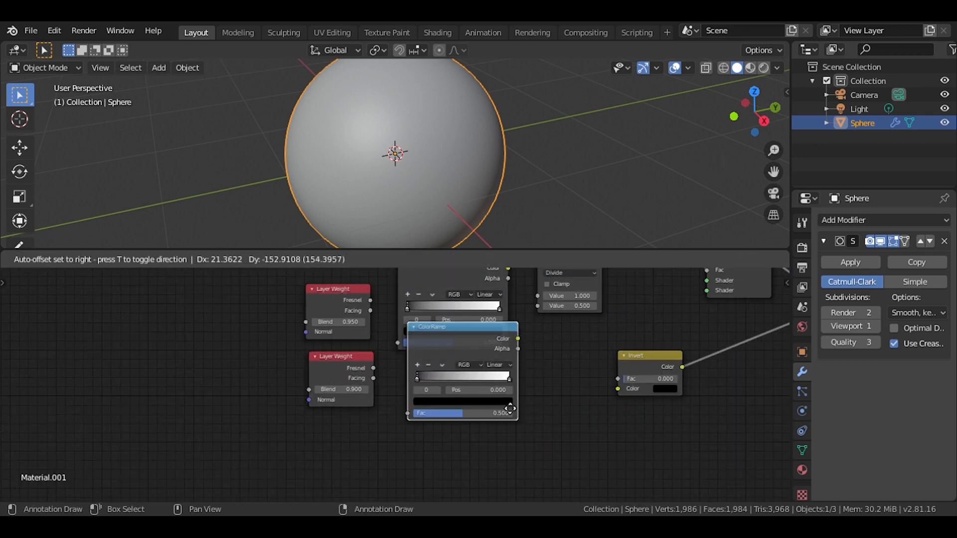
{"action": "left_click", "coordinate": [498, 440]}
{"action": "left_click_drag", "start_coordinate": [398, 342], "coordinate": [370, 310]}
{"action": "left_click_drag", "start_coordinate": [374, 379], "coordinate": [396, 445]}
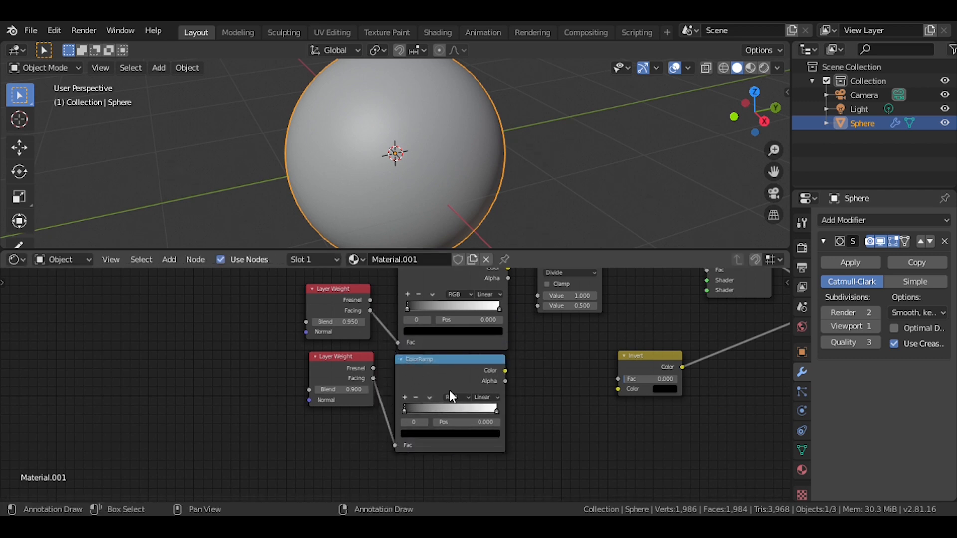
Connect the upper ColorRamp's Color to Divide's second Value and reverse its stops, with white at 0.868 and black at the end
{"action": "key", "text": "Home"}
{"action": "left_click_drag", "start_coordinate": [399, 331], "coordinate": [428, 366]}
{"action": "scroll", "coordinate": [384, 379], "scroll_direction": "up", "scroll_amount": 1}
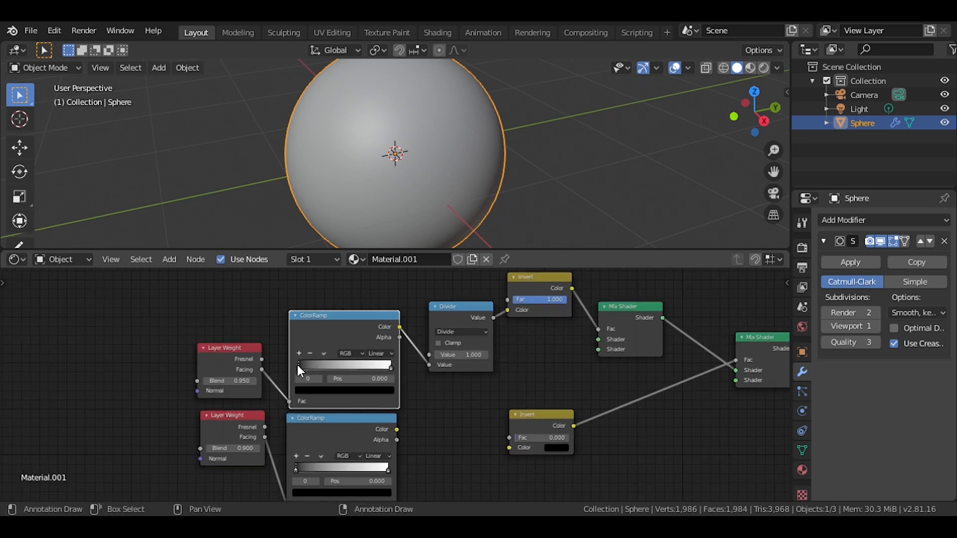
{"action": "left_click_drag", "start_coordinate": [298, 366], "coordinate": [397, 367]}
{"action": "left_click", "coordinate": [377, 367]}
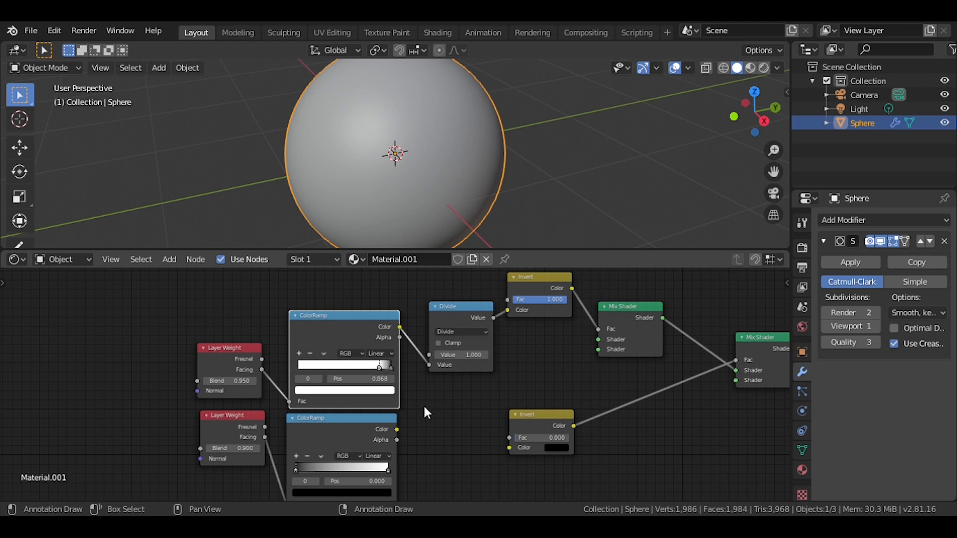
Move the lower ColorRamp's black stop to 0.873 and connect its Color to the lower Invert node's Color
{"action": "scroll", "coordinate": [399, 423], "scroll_direction": "down", "scroll_amount": 2, "text": "shift"}
{"action": "mouse_move", "coordinate": [388, 446]}
{"action": "left_mouse_down"}
{"action": "mouse_move", "coordinate": [378, 445]}
{"action": "mouse_move", "coordinate": [393, 446]}
{"action": "left_mouse_up"}
{"action": "left_click_drag", "start_coordinate": [297, 446], "coordinate": [510, 423]}
Add a Glass BSDF below the upper Invert node and connect it to the duplicated Mix Shader's first Shader input
{"action": "middle_click_drag", "start_coordinate": [505, 352], "coordinate": [406, 380]}
{"action": "key", "text": "shift+a"}
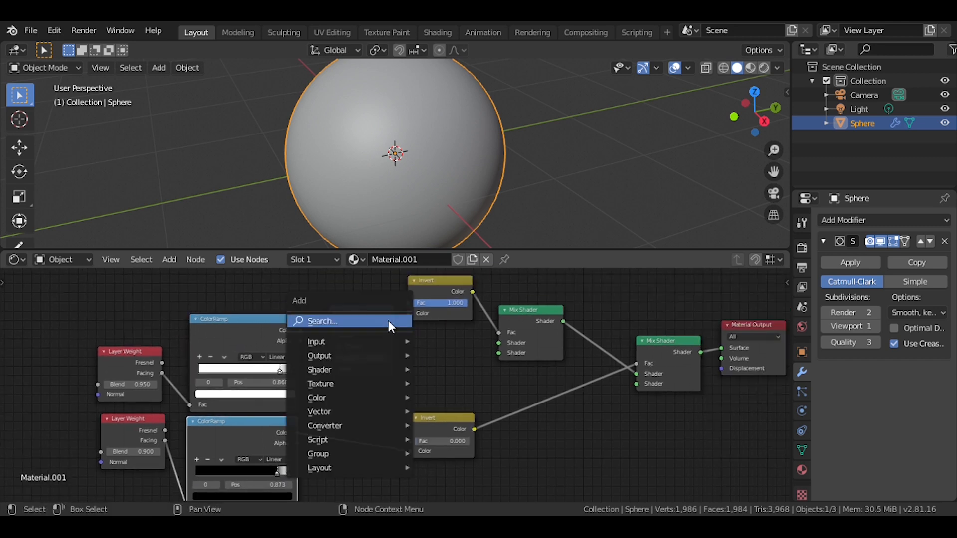
{"action": "left_click", "coordinate": [387, 321]}
{"action": "type", "text": "gl"}
{"action": "key", "text": "Return"}
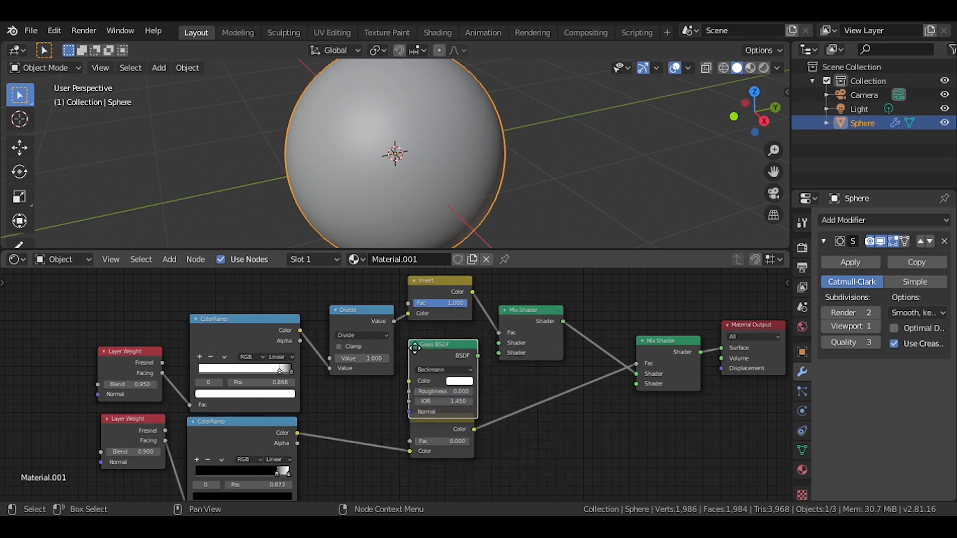
{"action": "left_click", "coordinate": [438, 338]}
{"action": "left_click_drag", "start_coordinate": [478, 342], "coordinate": [498, 343]}
Shift the lower Invert node down and add an Emission shader connected to the duplicated Mix Shader's second Shader input
{"action": "left_click_drag", "start_coordinate": [450, 426], "coordinate": [408, 494]}
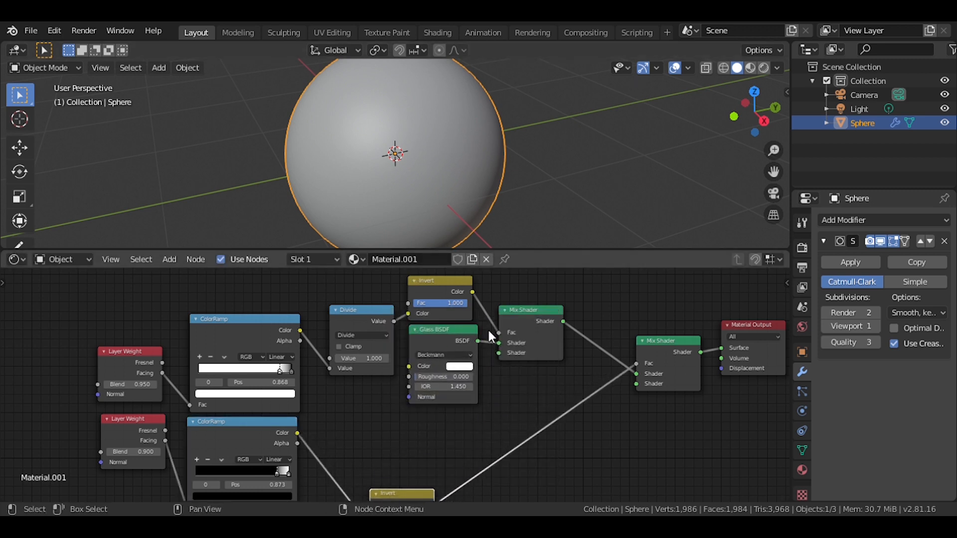
{"action": "key", "text": "shift+a"}
{"action": "left_click", "coordinate": [352, 351]}
{"action": "type", "text": "emis"}
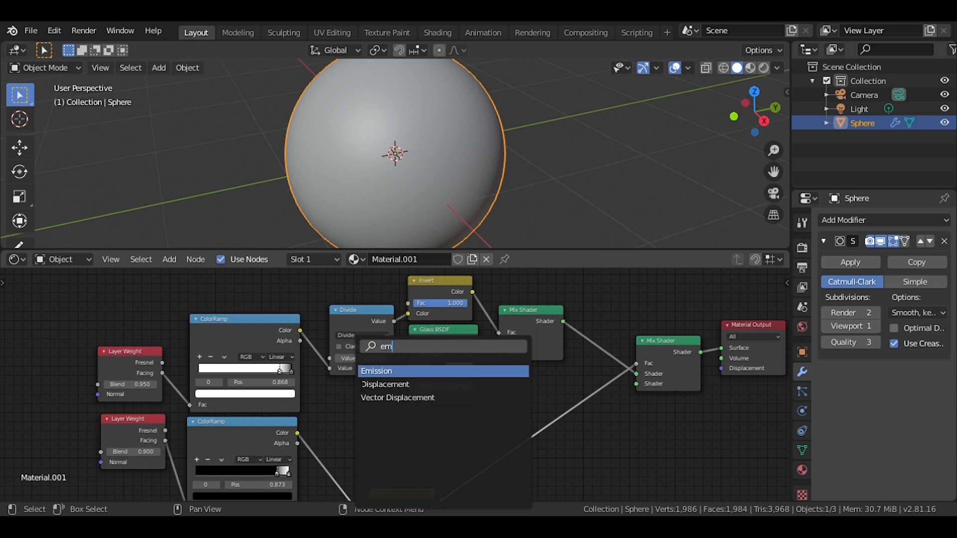
{"action": "key", "text": "Return"}
{"action": "left_click", "coordinate": [402, 427]}
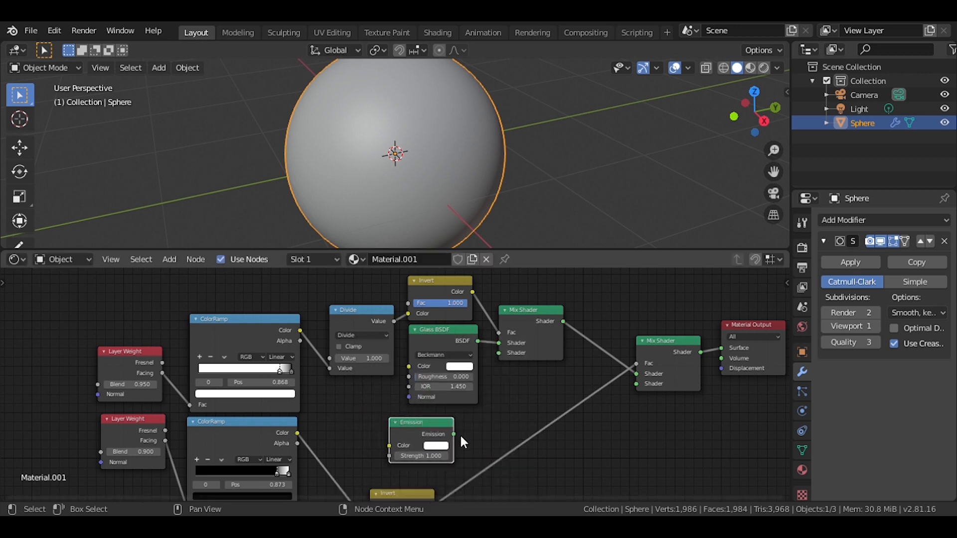
{"action": "left_click_drag", "start_coordinate": [454, 434], "coordinate": [497, 364]}
Arrange the Emission node beneath the duplicated Mix Shader and the lower Invert node beneath the Emission node
{"action": "left_click_drag", "start_coordinate": [426, 429], "coordinate": [537, 378]}
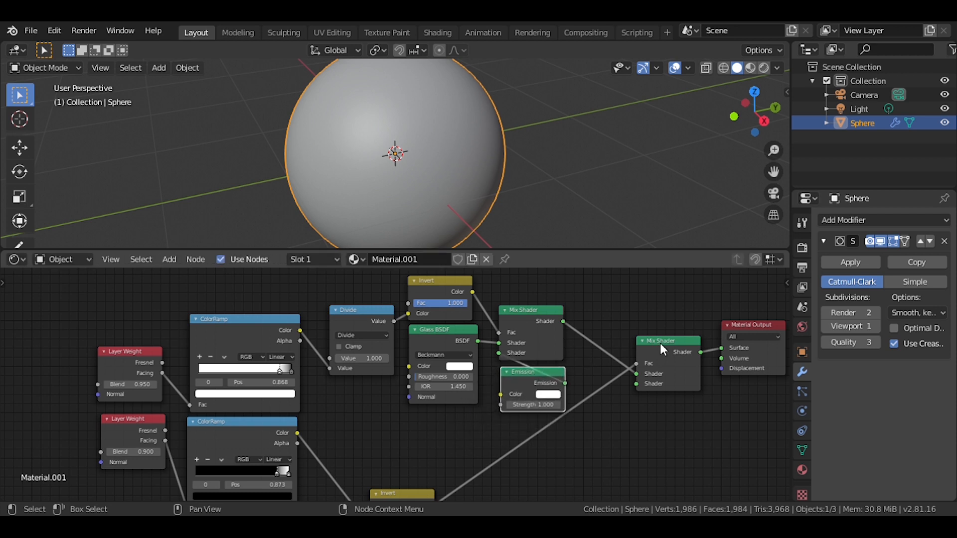
{"action": "left_click_drag", "start_coordinate": [405, 493], "coordinate": [562, 428]}
{"action": "scroll", "coordinate": [368, 368], "scroll_direction": "down", "scroll_amount": 2}
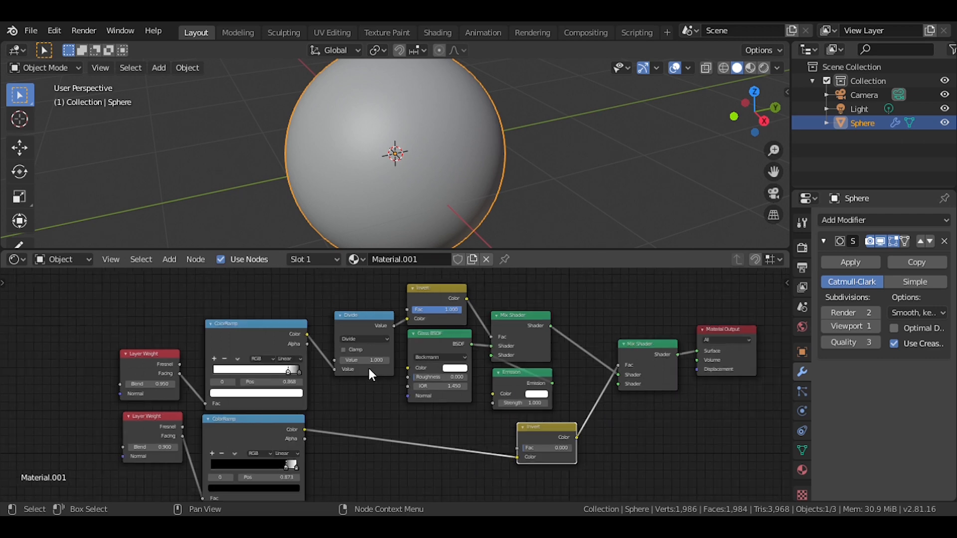
Set the interpolation of both the lower and upper ColorRamps to Ease
{"action": "scroll", "coordinate": [420, 386], "scroll_direction": "up", "scroll_amount": 3}
{"action": "left_click", "coordinate": [348, 481]}
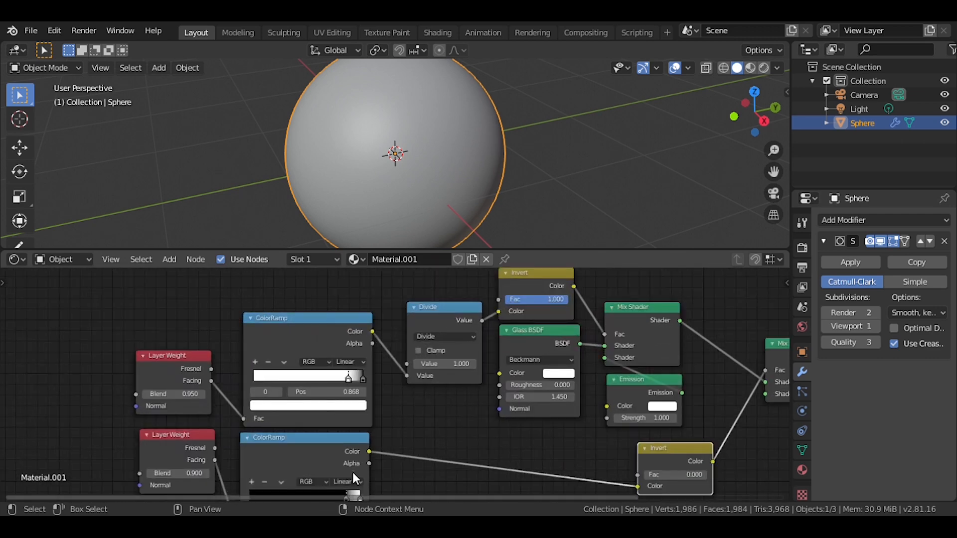
{"action": "left_click", "coordinate": [349, 469]}
{"action": "left_click", "coordinate": [350, 361]}
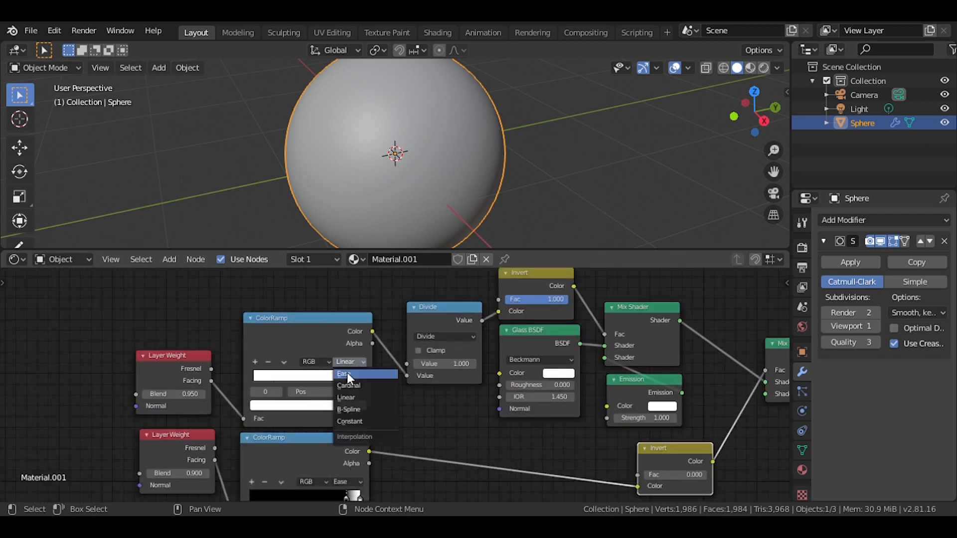
{"action": "left_click", "coordinate": [343, 373]}
Move the lower Invert node slightly down and connect the Divide node's Value output to the Glass BSDF's IOR
{"action": "scroll", "coordinate": [404, 381], "scroll_direction": "down", "scroll_amount": 4}
{"action": "middle_click_drag", "start_coordinate": [435, 393], "coordinate": [306, 387]}
{"action": "scroll", "coordinate": [383, 375], "scroll_direction": "up", "scroll_amount": 3}
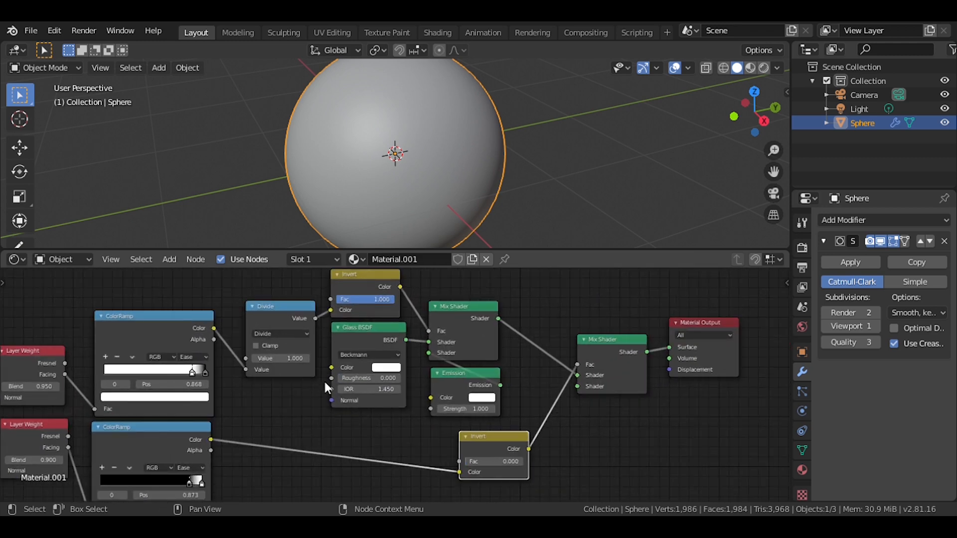
{"action": "scroll", "coordinate": [324, 383], "scroll_direction": "down", "scroll_amount": 1}
{"action": "mouse_move", "coordinate": [480, 429]}
{"action": "left_mouse_down"}
{"action": "mouse_move", "coordinate": [443, 439]}
{"action": "mouse_move", "coordinate": [470, 444]}
{"action": "left_mouse_up"}
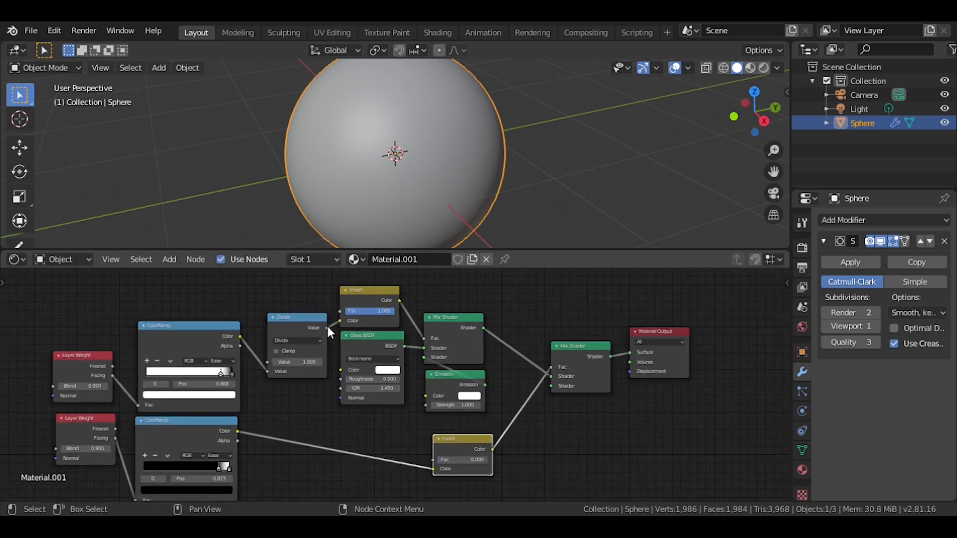
{"action": "left_click_drag", "start_coordinate": [328, 328], "coordinate": [341, 388]}
{"action": "scroll", "coordinate": [393, 389], "scroll_direction": "down", "scroll_amount": 1}
Switch the 3D viewport to Rendered shading and get a close look at the sphere's material
{"action": "key", "text": "z"}
{"action": "left_click", "coordinate": [472, 90]}
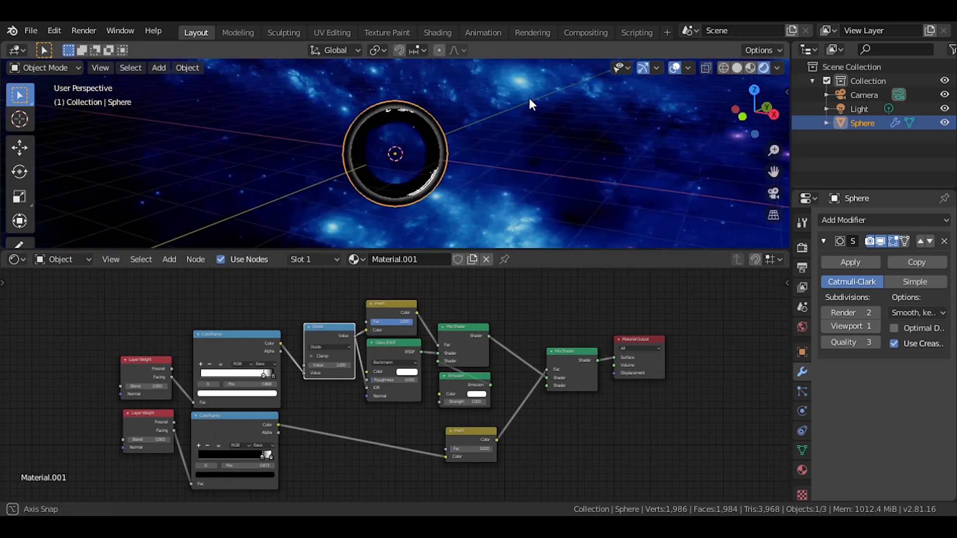
{"action": "scroll", "coordinate": [546, 106], "scroll_direction": "up", "scroll_amount": 5}
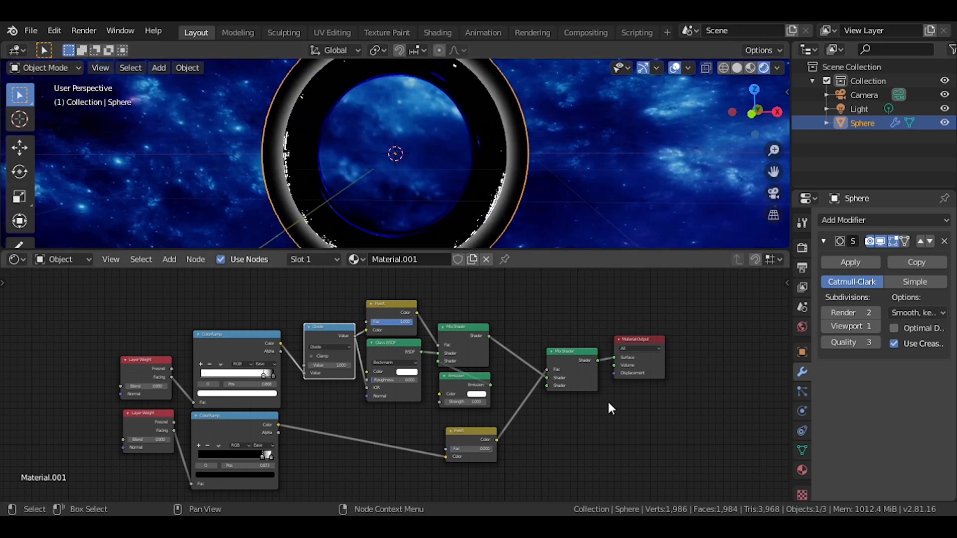
Add a Transparent BSDF beside the lower Invert node and connect it to the final Mix Shader's second Shader input
{"action": "key", "text": "shift+a"}
{"action": "left_click", "coordinate": [546, 352]}
{"action": "type", "text": "tra"}
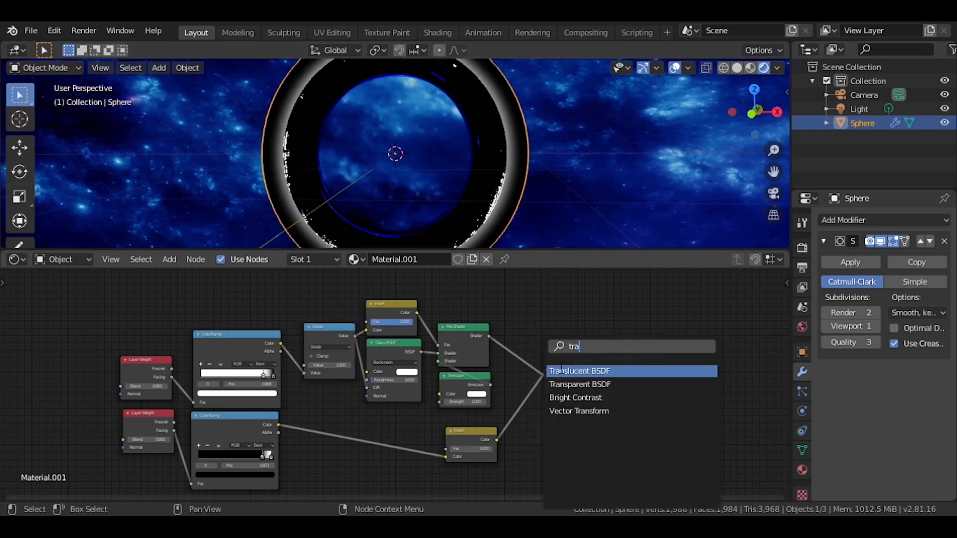
{"action": "key", "text": "Return"}
{"action": "left_click", "coordinate": [559, 429]}
{"action": "left_click_drag", "start_coordinate": [575, 435], "coordinate": [543, 385]}
{"action": "scroll", "coordinate": [553, 418], "scroll_direction": "down", "scroll_amount": 2}
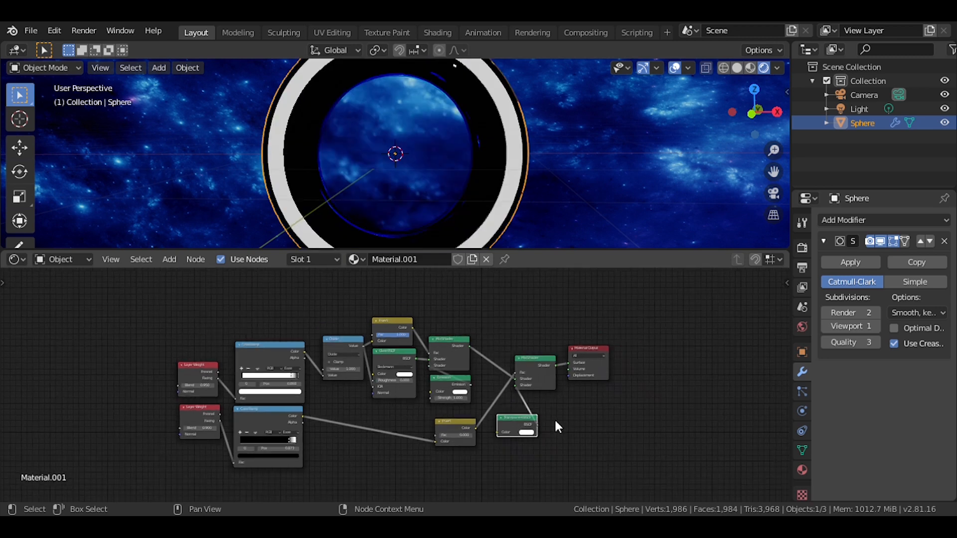
Set the Emission shader's color to black and check the sphere in the rendered view
{"action": "scroll", "coordinate": [494, 396], "scroll_direction": "up", "scroll_amount": 3}
{"action": "left_click", "coordinate": [491, 396]}
{"action": "left_click_drag", "start_coordinate": [541, 298], "coordinate": [541, 339]}
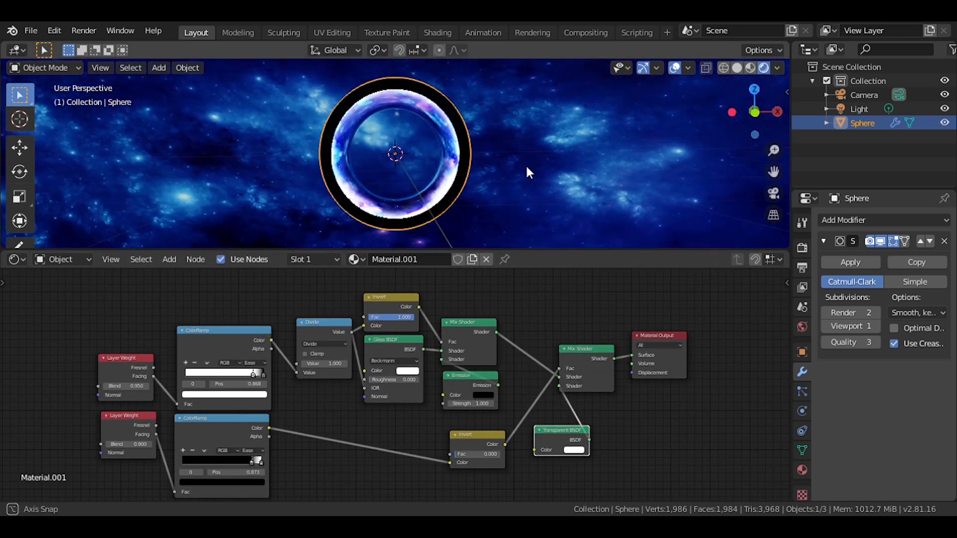
{"action": "scroll", "coordinate": [527, 166], "scroll_direction": "up", "scroll_amount": 5}
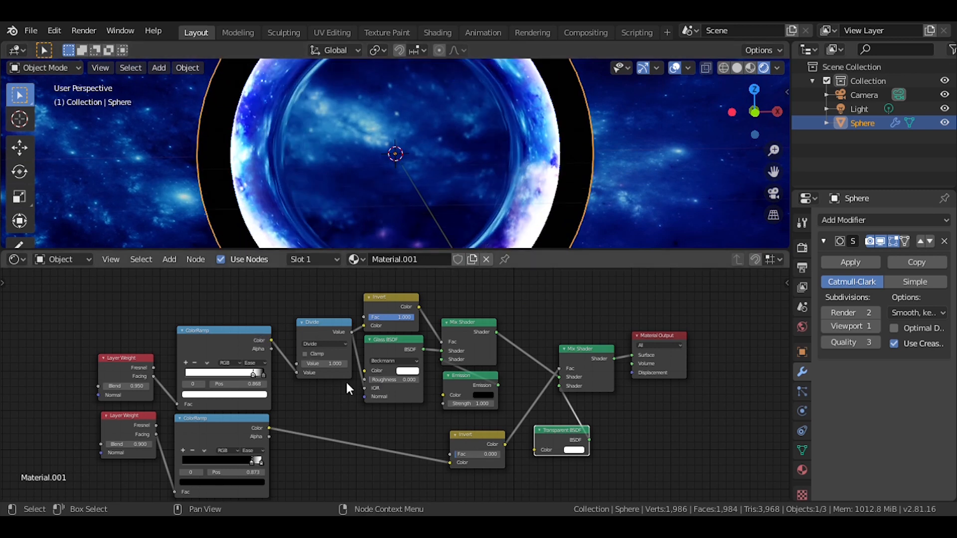
Move the upper ColorRamp's white stop to 0.923, flip the lower ColorRamp's colors and place its white stop at 0.895
{"action": "middle_click_drag", "start_coordinate": [346, 381], "coordinate": [448, 379]}
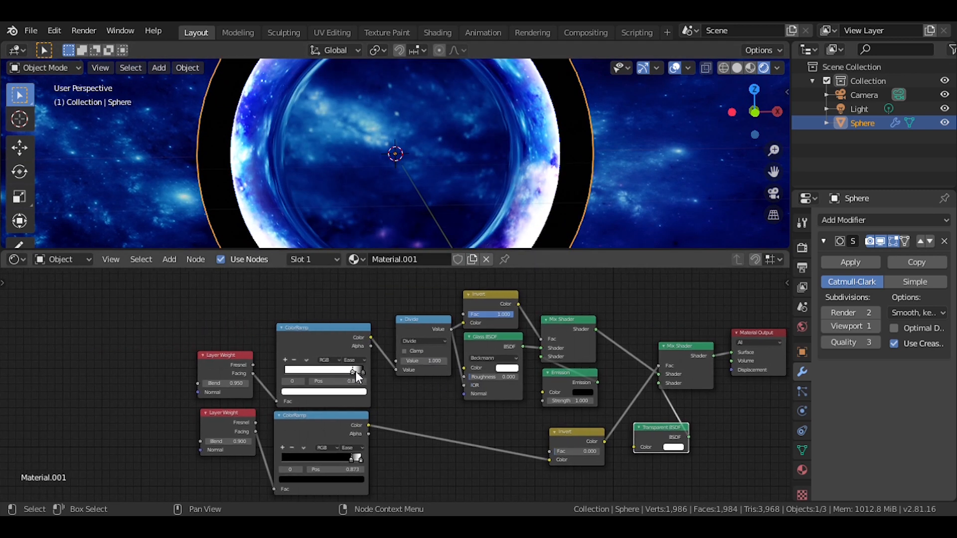
{"action": "mouse_move", "coordinate": [355, 372]}
{"action": "left_mouse_down"}
{"action": "mouse_move", "coordinate": [346, 371]}
{"action": "mouse_move", "coordinate": [369, 369]}
{"action": "mouse_move", "coordinate": [348, 372]}
{"action": "mouse_move", "coordinate": [359, 371]}
{"action": "left_mouse_up"}
{"action": "mouse_move", "coordinate": [363, 458]}
{"action": "left_mouse_down"}
{"action": "mouse_move", "coordinate": [345, 453]}
{"action": "mouse_move", "coordinate": [366, 459]}
{"action": "mouse_move", "coordinate": [352, 459]}
{"action": "left_mouse_up"}
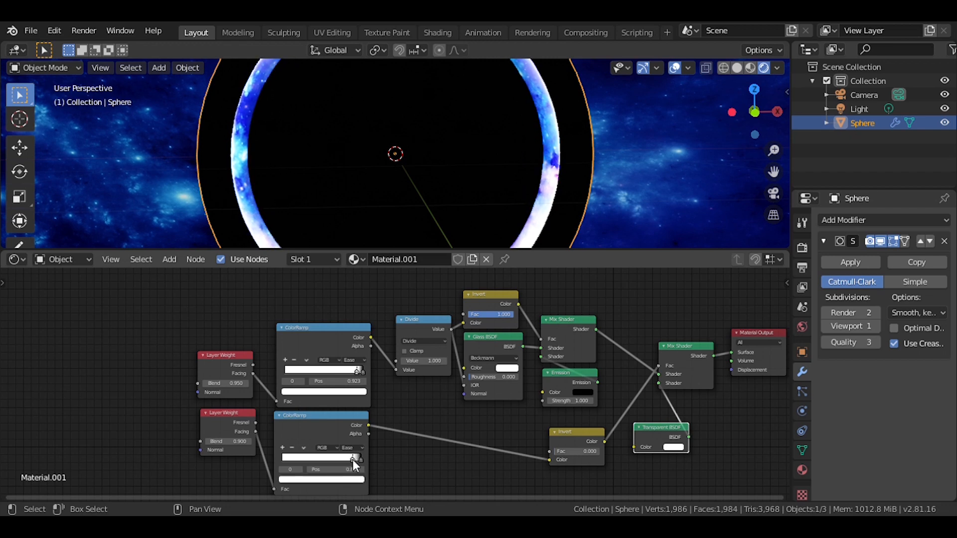
{"action": "scroll", "coordinate": [491, 177], "scroll_direction": "down", "scroll_amount": 3}
{"action": "mouse_move", "coordinate": [490, 176]}
{"action": "middle_mouse_down"}
{"action": "mouse_move", "coordinate": [499, 149]}
{"action": "mouse_move", "coordinate": [484, 172]}
{"action": "mouse_move", "coordinate": [466, 172]}
{"action": "mouse_move", "coordinate": [506, 173]}
{"action": "middle_mouse_up"}
{"action": "scroll", "coordinate": [482, 172], "scroll_direction": "up", "scroll_amount": 4}
{"action": "scroll", "coordinate": [482, 172], "scroll_direction": "down", "scroll_amount": 3}
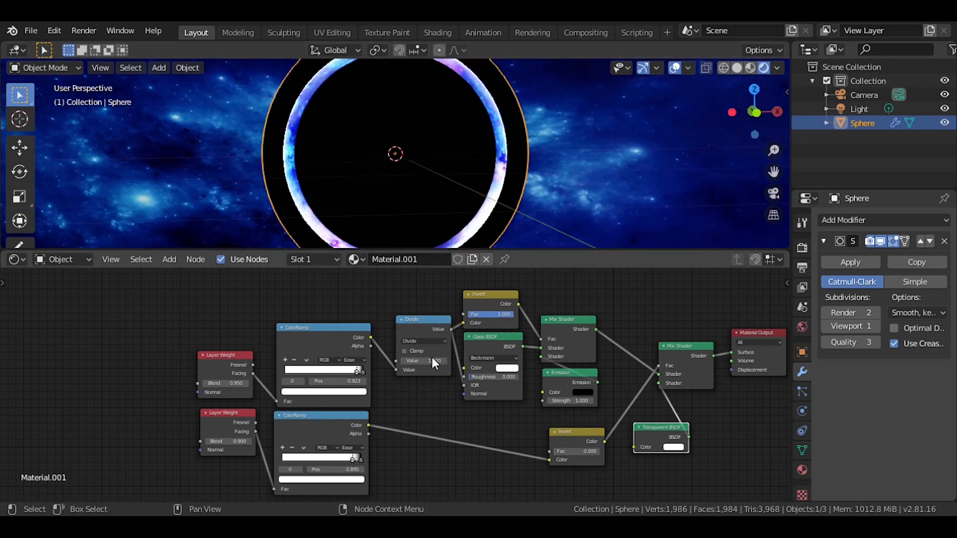
Flip the upper ColorRamp's colors, place its black stop at 0.977, and deselect the sphere to view it from other angles
{"action": "mouse_move", "coordinate": [358, 372]}
{"action": "left_mouse_down"}
{"action": "mouse_move", "coordinate": [334, 366]}
{"action": "mouse_move", "coordinate": [364, 366]}
{"action": "left_mouse_up"}
{"action": "key", "text": "Escape"}
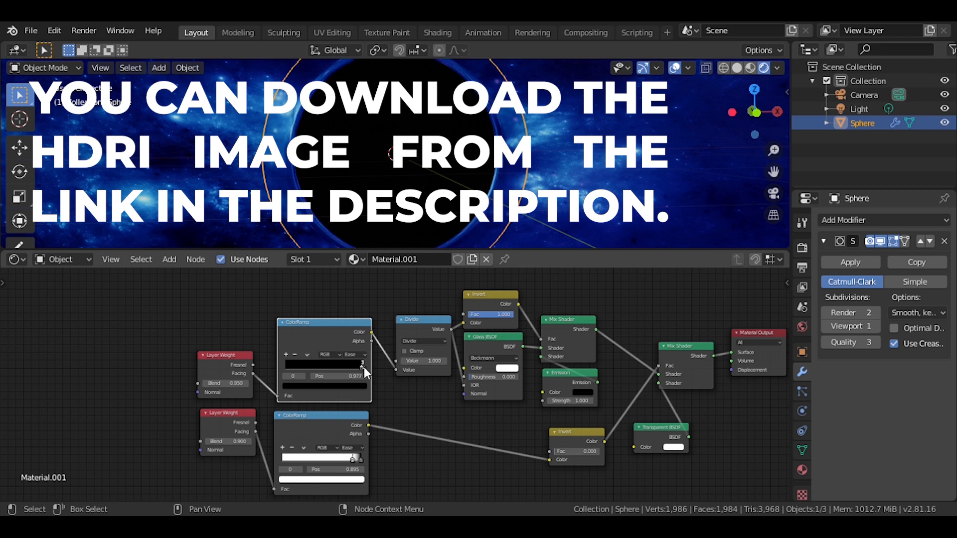
{"action": "middle_click_drag", "start_coordinate": [495, 111], "coordinate": [434, 107]}
{"action": "left_click", "coordinate": [527, 165]}
{"action": "middle_click_drag", "start_coordinate": [526, 165], "coordinate": [548, 209]}
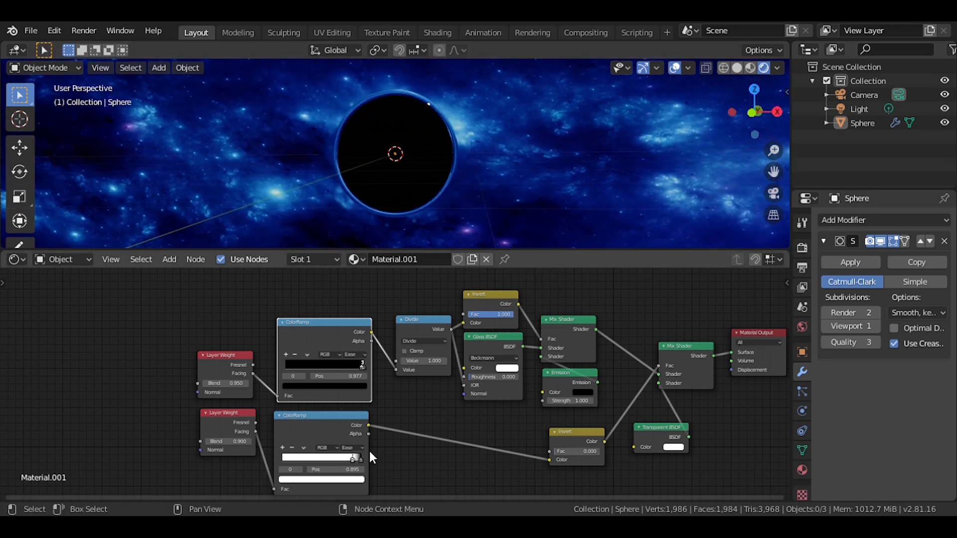
Move the lower ColorRamp's white stop to about 0.83 and set its black stop's position to 1.000
{"action": "left_click_drag", "start_coordinate": [352, 460], "coordinate": [348, 459]}
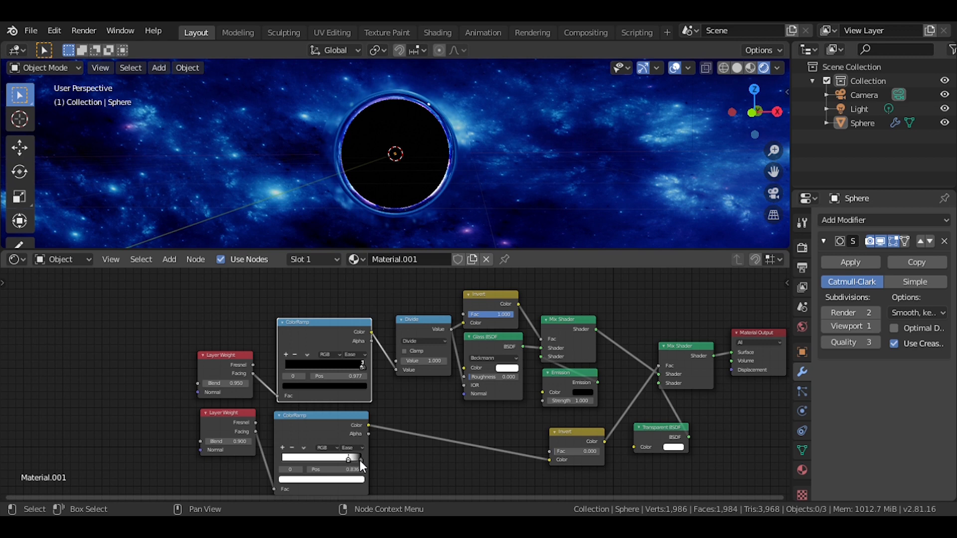
{"action": "mouse_move", "coordinate": [501, 201]}
{"action": "middle_mouse_down"}
{"action": "mouse_move", "coordinate": [539, 200]}
{"action": "mouse_move", "coordinate": [499, 201]}
{"action": "middle_mouse_up"}
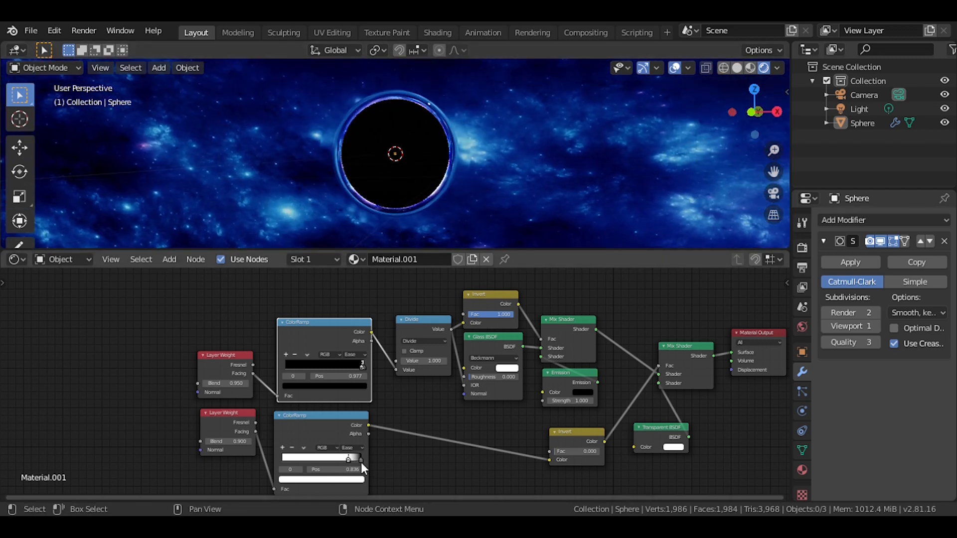
{"action": "mouse_move", "coordinate": [361, 459]}
{"action": "left_mouse_down"}
{"action": "mouse_move", "coordinate": [342, 462]}
{"action": "mouse_move", "coordinate": [367, 461]}
{"action": "left_mouse_up"}
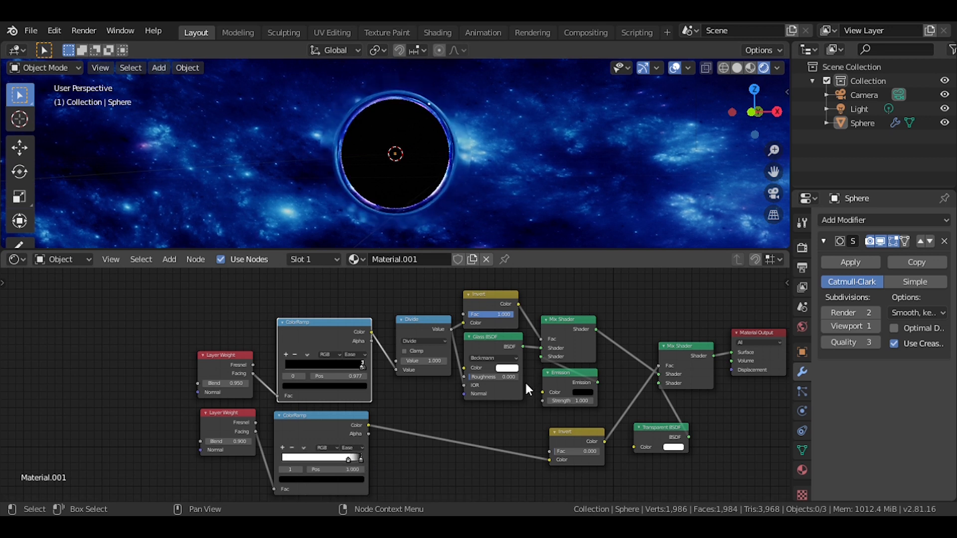
{"action": "middle_click_drag", "start_coordinate": [471, 419], "coordinate": [396, 427]}
{"action": "scroll", "coordinate": [469, 371], "scroll_direction": "up", "scroll_amount": 5}
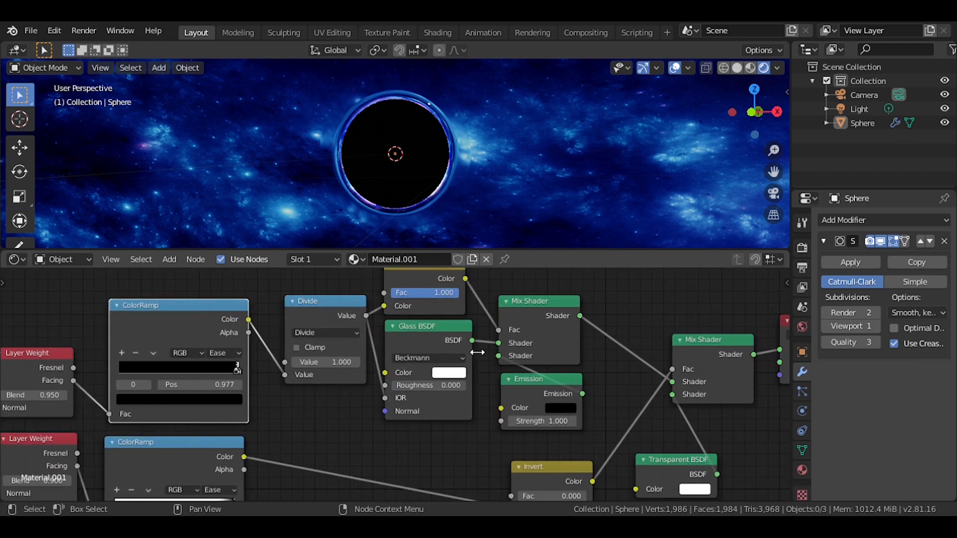
Try to move the upper ColorRamp's black stop closer to the end of the ramp
{"action": "left_click", "coordinate": [400, 145]}
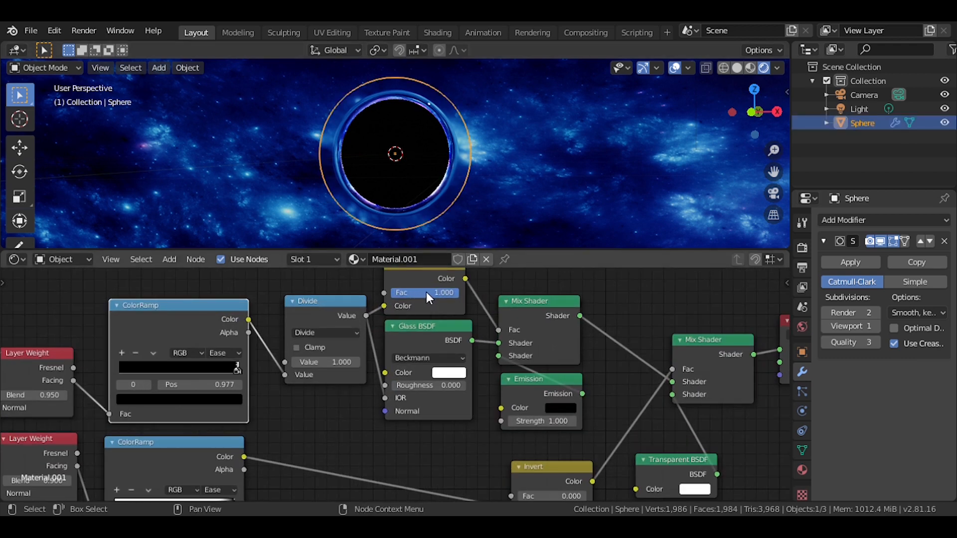
{"action": "mouse_move", "coordinate": [237, 370]}
{"action": "left_mouse_down"}
{"action": "mouse_move", "coordinate": [226, 370]}
{"action": "mouse_move", "coordinate": [242, 373]}
{"action": "left_mouse_up"}
{"action": "middle_click_drag", "start_coordinate": [382, 214], "coordinate": [533, 201]}
{"action": "left_click", "coordinate": [482, 165]}
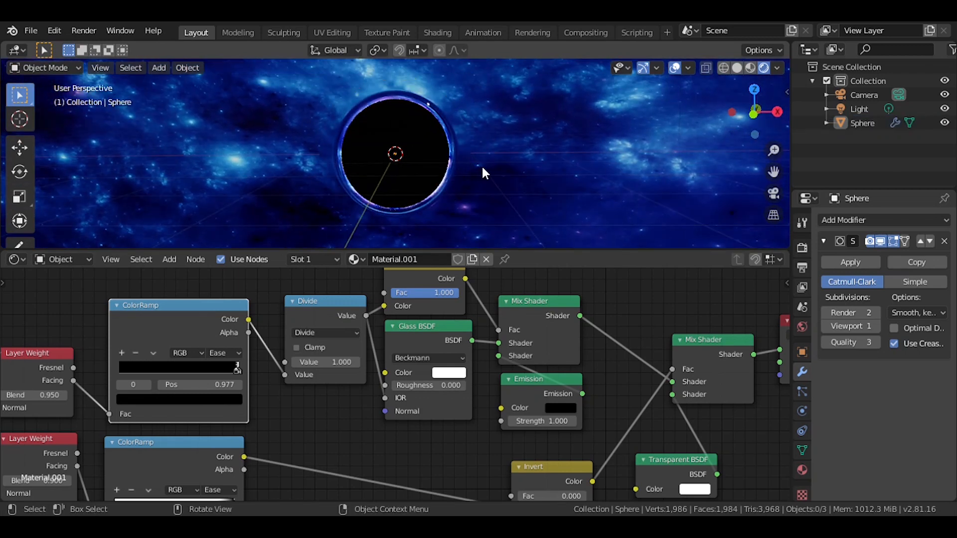
Reselect the sphere and enable Backface Culling in the material's settings
{"action": "left_click", "coordinate": [442, 158]}
{"action": "key", "text": "n"}
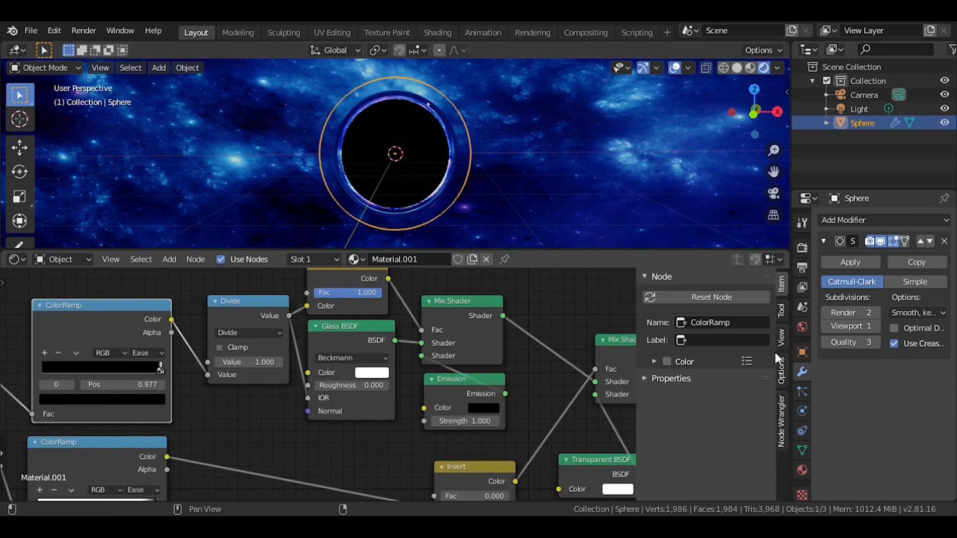
{"action": "left_click", "coordinate": [783, 366]}
{"action": "left_click", "coordinate": [763, 297]}
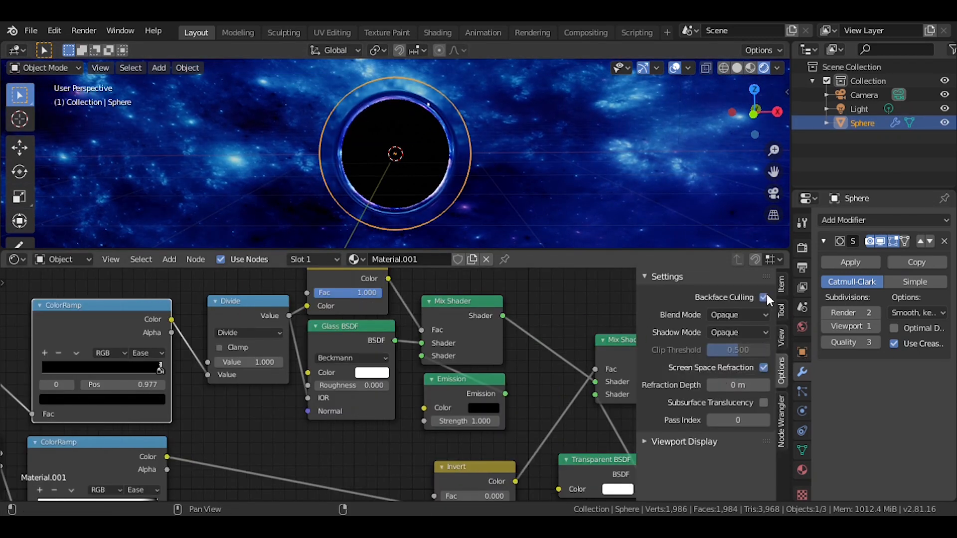
Try the material's Blend Mode as Alpha Blend and inspect the deselected sphere
{"action": "left_click", "coordinate": [758, 315]}
{"action": "left_click", "coordinate": [729, 378]}
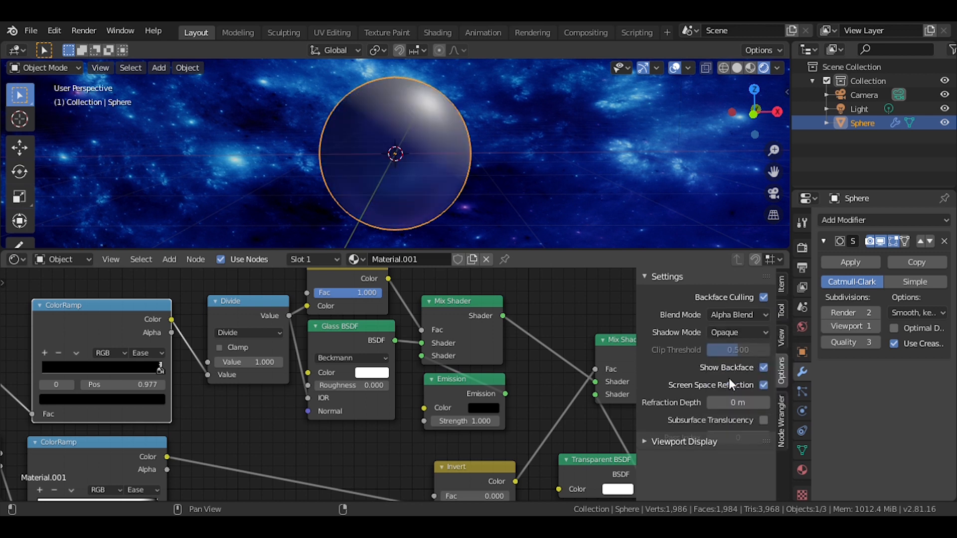
{"action": "left_click", "coordinate": [596, 180]}
{"action": "key", "text": "n"}
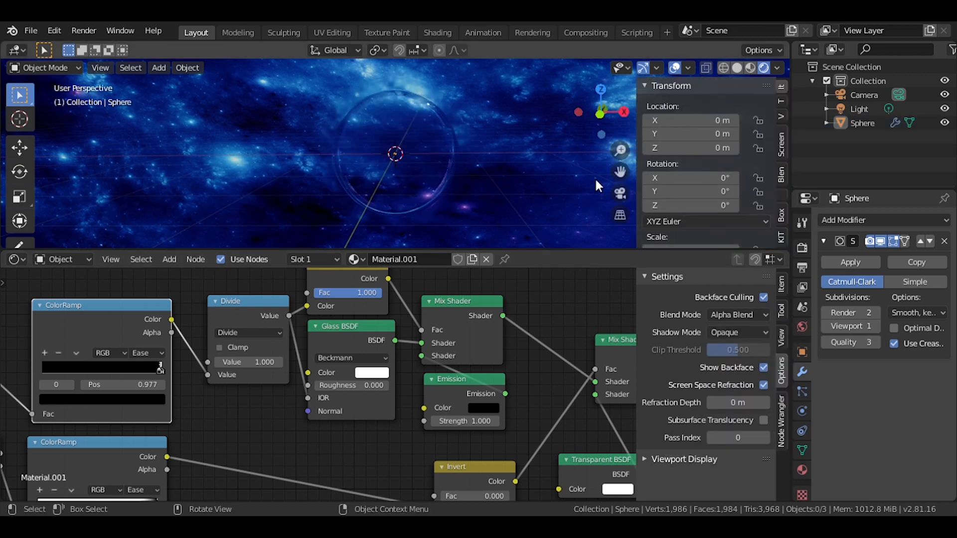
{"action": "key", "text": "n"}
{"action": "middle_click_drag", "start_coordinate": [563, 174], "coordinate": [571, 174]}
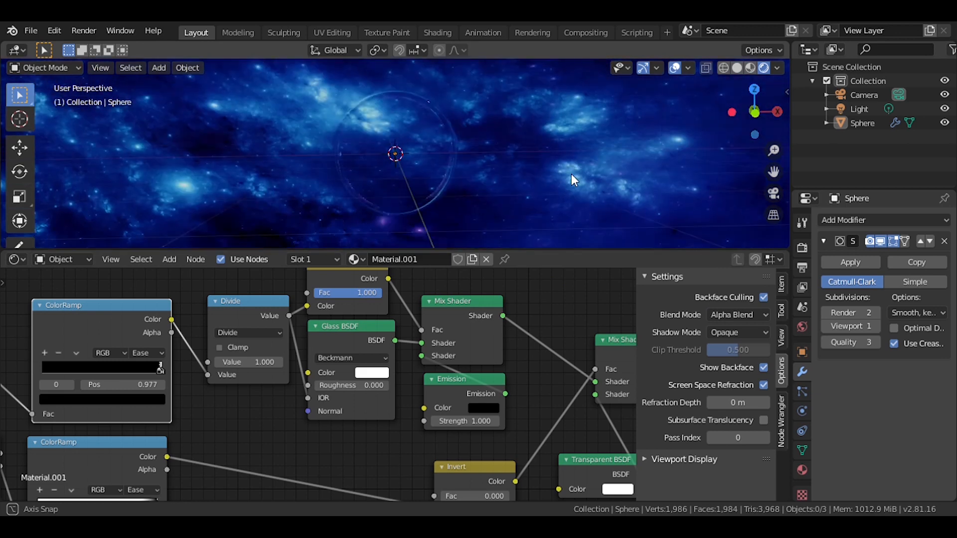
{"action": "scroll", "coordinate": [582, 327], "scroll_direction": "down", "scroll_amount": 6}
Set the material's Blend Mode back to Opaque and check the sphere from another angle
{"action": "left_click", "coordinate": [729, 315]}
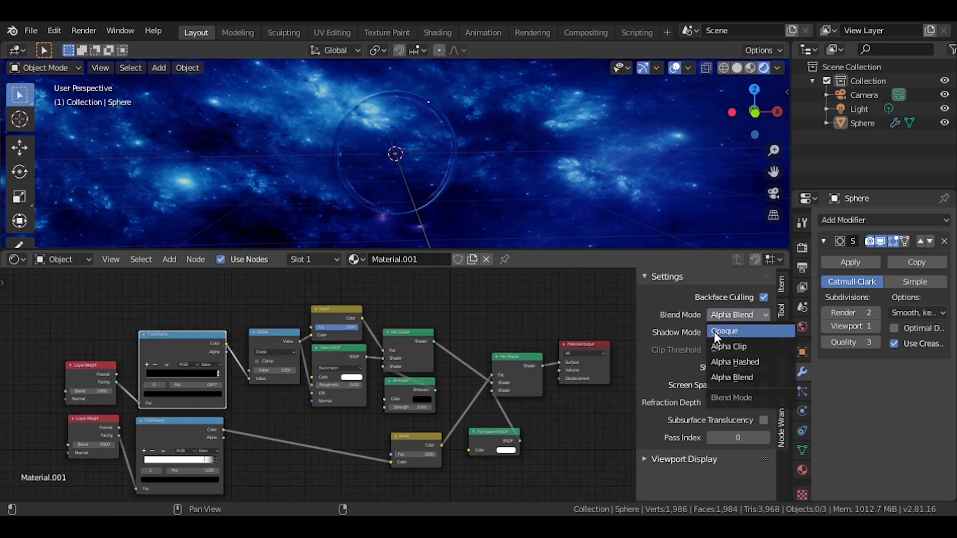
{"action": "left_click", "coordinate": [714, 331]}
{"action": "middle_click_drag", "start_coordinate": [544, 169], "coordinate": [558, 310]}
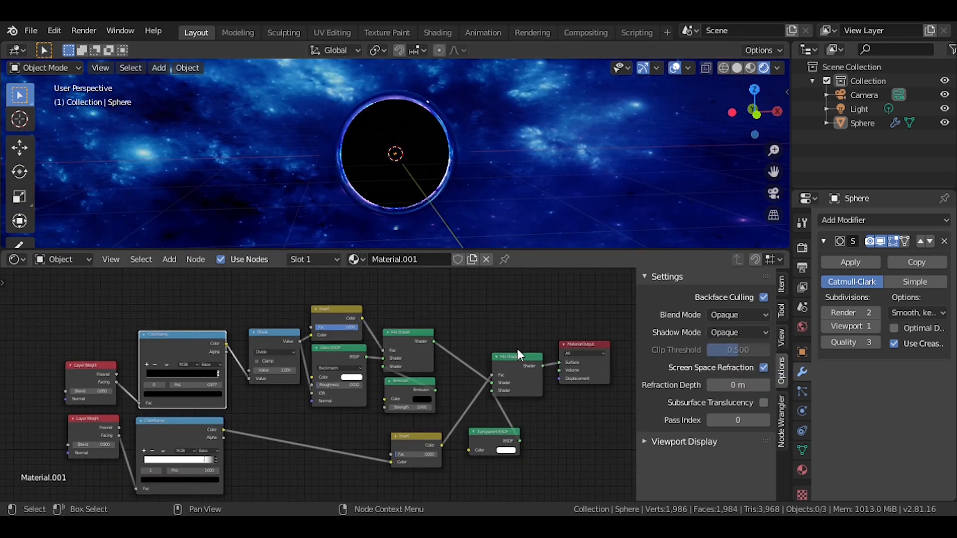
Add a Refraction BSDF next to the Transparent BSDF
{"action": "scroll", "coordinate": [517, 349], "scroll_direction": "up", "scroll_amount": 5}
{"action": "middle_click_drag", "start_coordinate": [629, 433], "coordinate": [459, 379]}
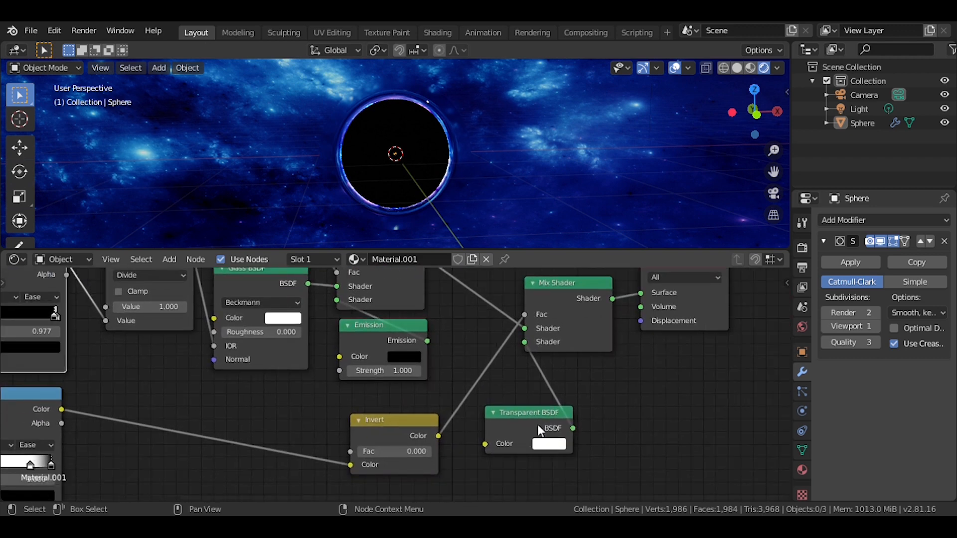
{"action": "key", "text": "shift+a"}
{"action": "left_click", "coordinate": [586, 349]}
{"action": "type", "text": "fr"}
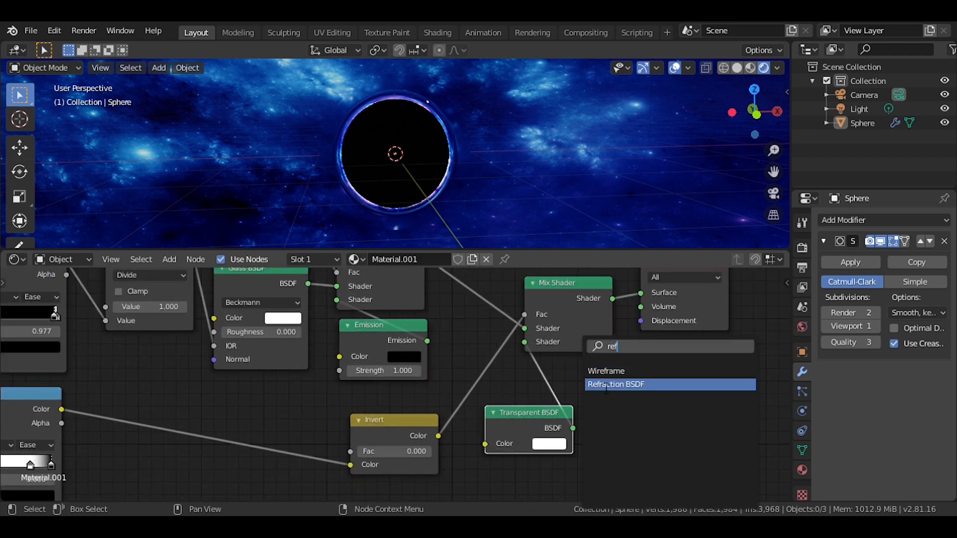
{"action": "key", "text": "Return"}
Connect the Refraction BSDF to the final Mix Shader's second Shader input, leaving the Transparent BSDF disconnected
{"action": "left_click_drag", "start_coordinate": [524, 341], "coordinate": [717, 388]}
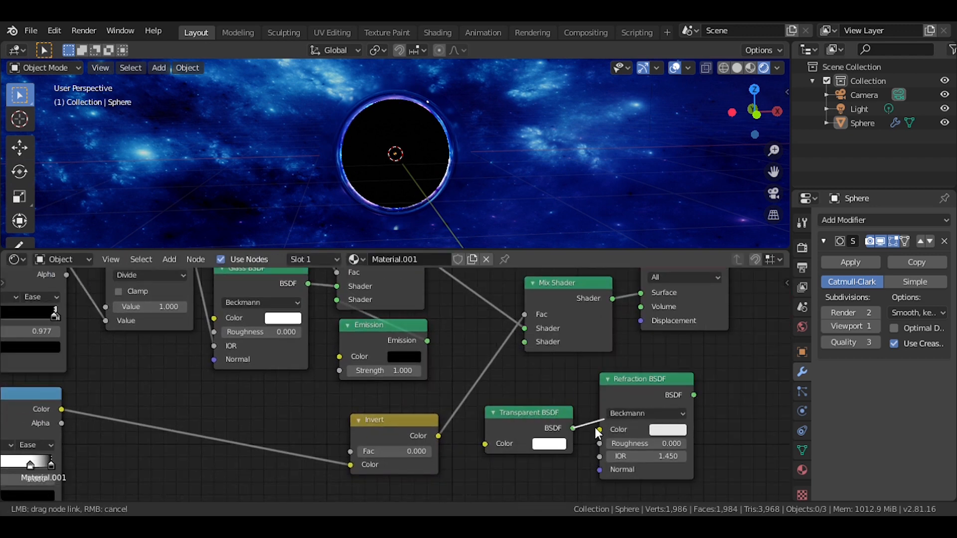
{"action": "left_click_drag", "start_coordinate": [598, 433], "coordinate": [599, 429]}
{"action": "left_click_drag", "start_coordinate": [525, 342], "coordinate": [693, 395]}
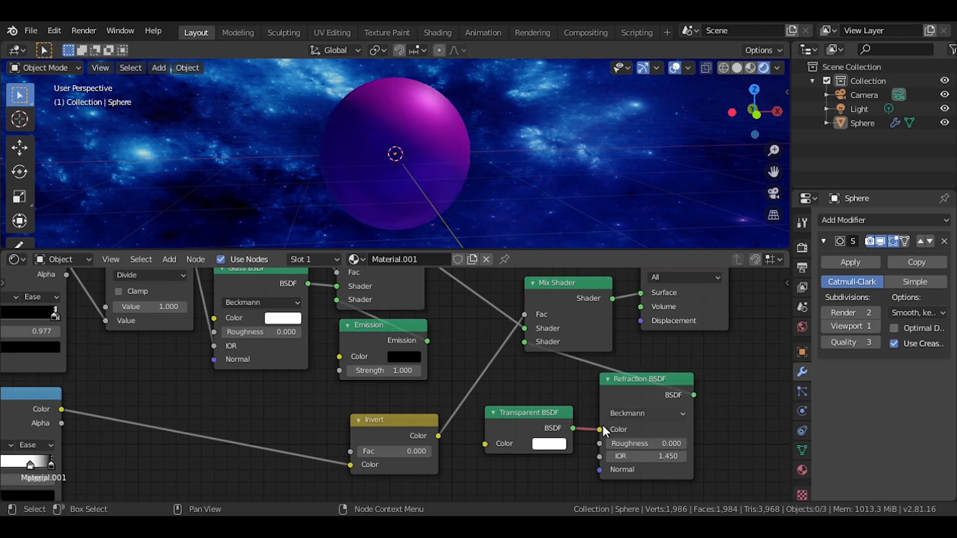
{"action": "left_click_drag", "start_coordinate": [600, 430], "coordinate": [553, 394]}
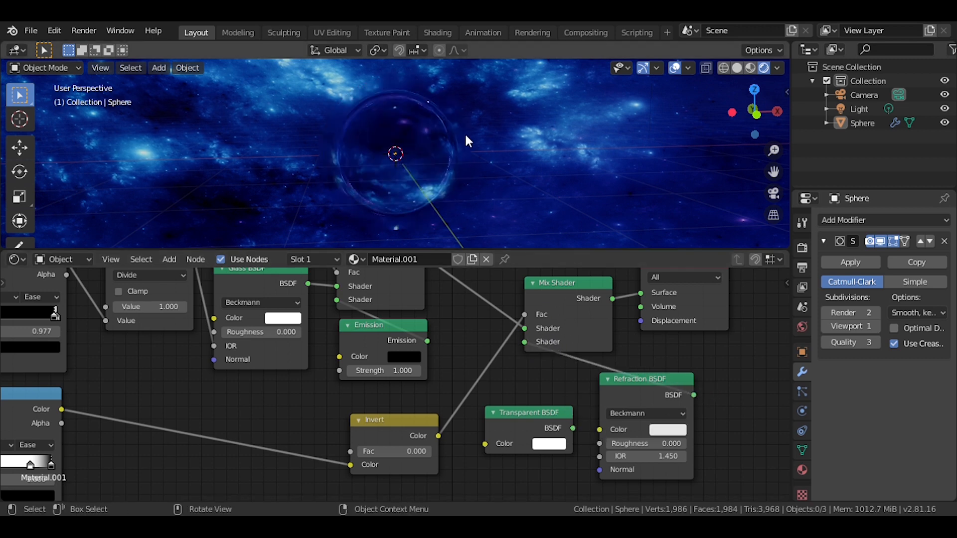
Set the Refraction BSDF's IOR to 1.250 while viewing the sphere from a lower angle
{"action": "mouse_move", "coordinate": [444, 151]}
{"action": "middle_mouse_down"}
{"action": "mouse_move", "coordinate": [463, 132]}
{"action": "mouse_move", "coordinate": [449, 138]}
{"action": "middle_mouse_up"}
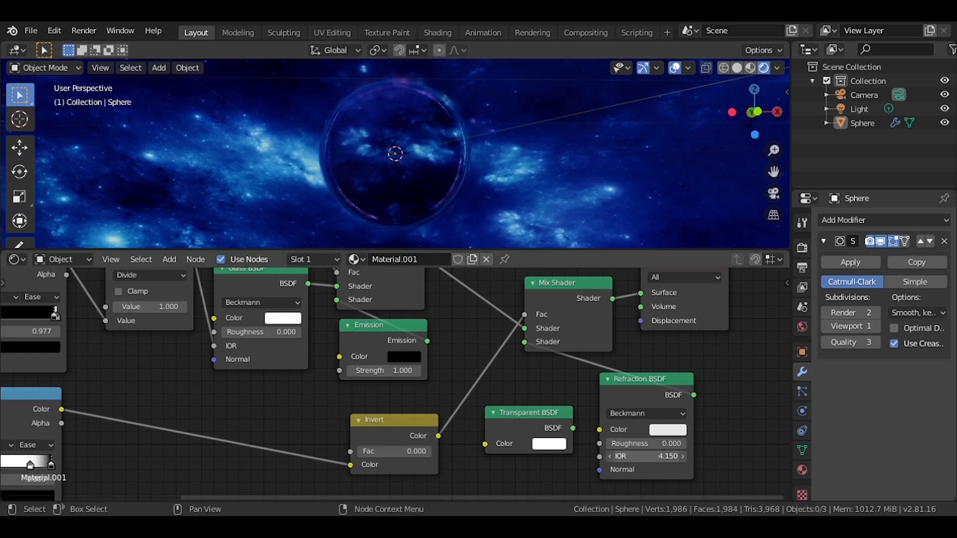
{"action": "key", "text": "BackSpace"}
{"action": "left_click_drag", "start_coordinate": [633, 456], "coordinate": [642, 456]}
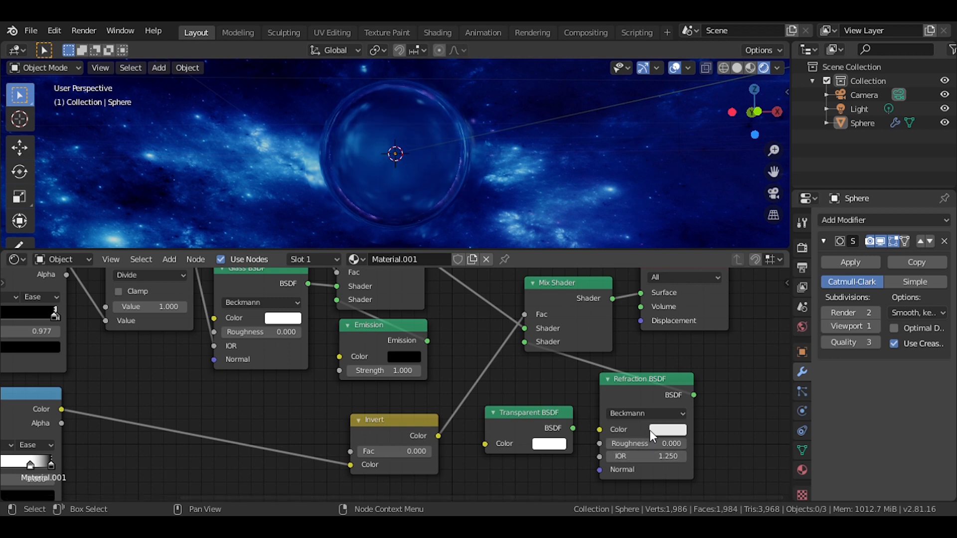
Set the Refraction BSDF's colour to pure black with a value of 0.000
{"action": "left_click", "coordinate": [668, 430]}
{"action": "left_click_drag", "start_coordinate": [698, 399], "coordinate": [658, 398]}
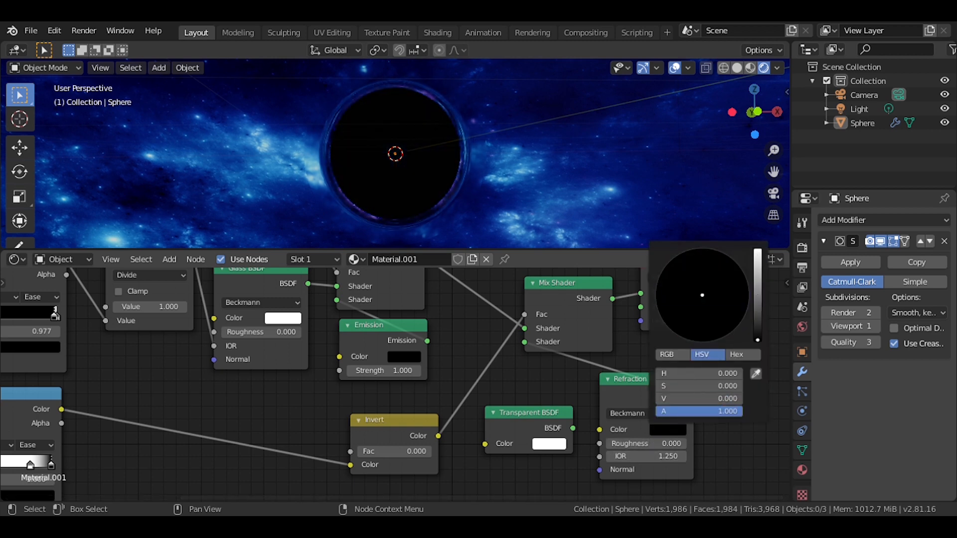
{"action": "middle_click_drag", "start_coordinate": [624, 101], "coordinate": [596, 135]}
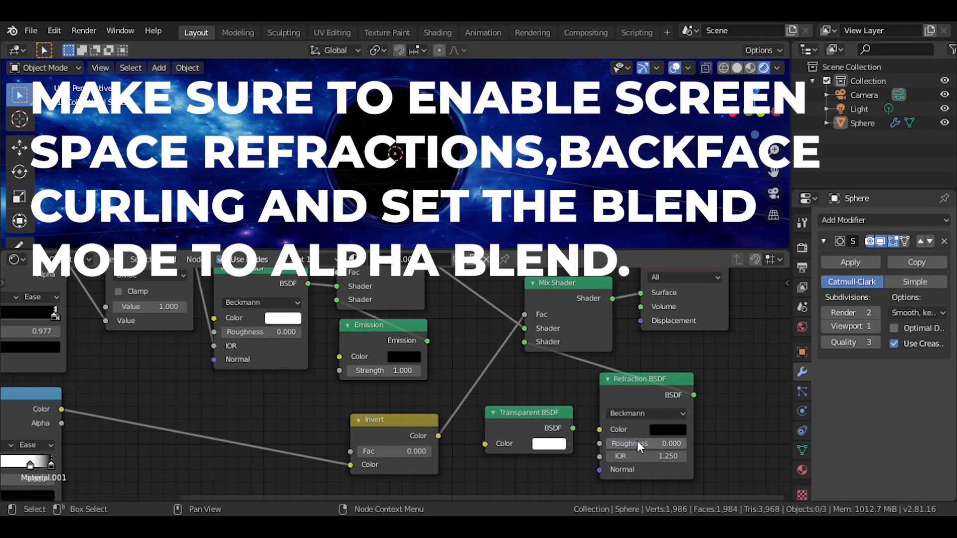
{"action": "left_click", "coordinate": [663, 429]}
{"action": "mouse_move", "coordinate": [758, 340]}
{"action": "left_mouse_down"}
{"action": "mouse_move", "coordinate": [758, 312]}
{"action": "mouse_move", "coordinate": [758, 340]}
{"action": "left_mouse_up"}
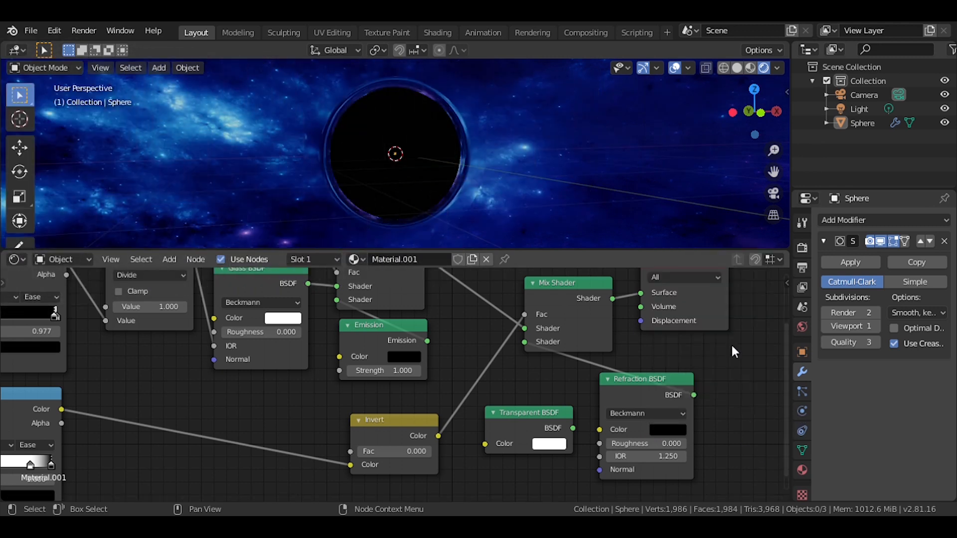
Set the sphere material's Blend Mode to Alpha Blend
{"action": "key", "text": "n"}
{"action": "left_click", "coordinate": [737, 315]}
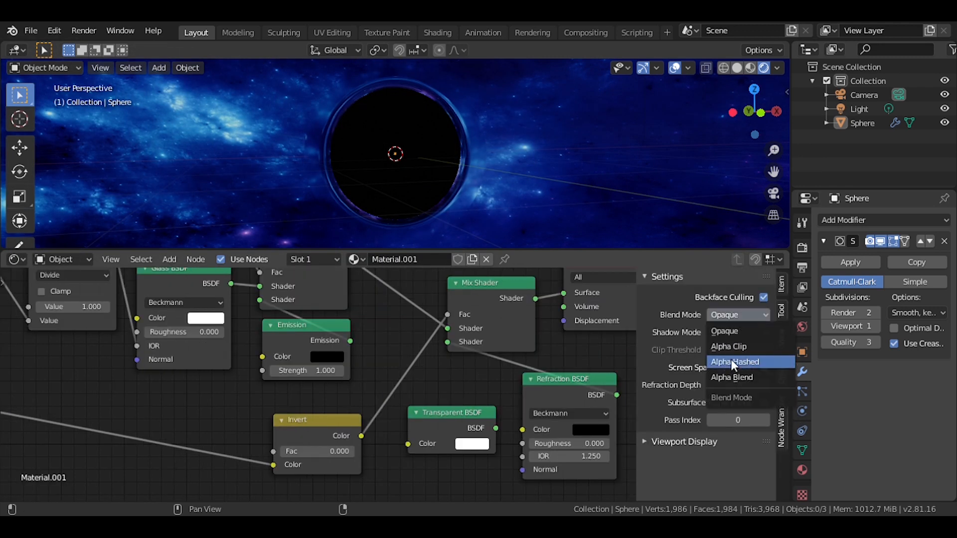
{"action": "left_click", "coordinate": [733, 379]}
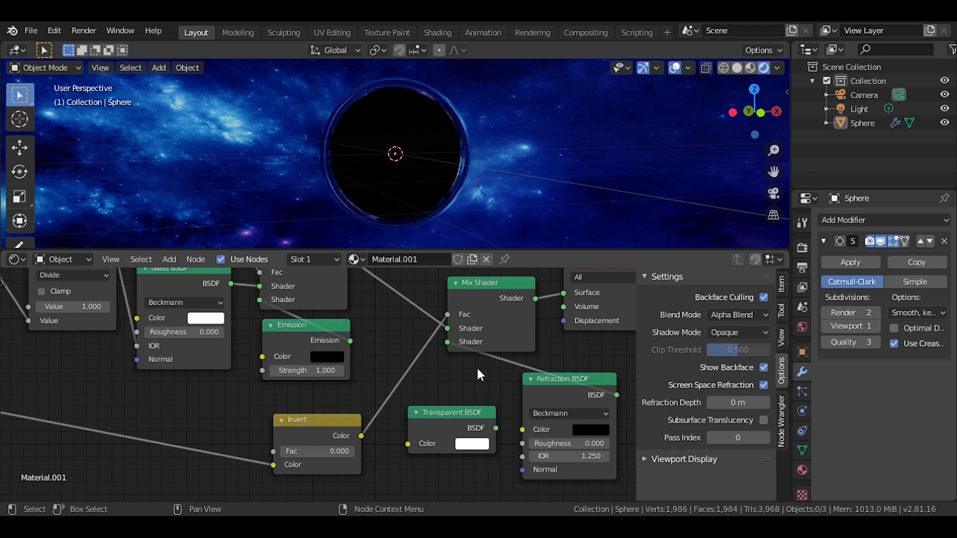
Delete the unused Transparent BSDF node
{"action": "left_click", "coordinate": [466, 428]}
{"action": "key", "text": "n"}
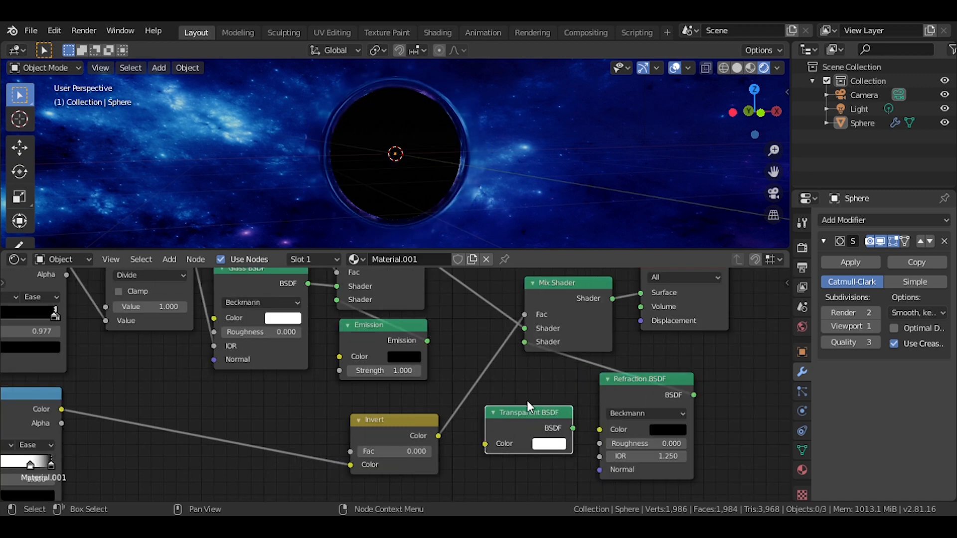
{"action": "key", "text": "x"}
Move the upper ColorRamp's black stop to 0.973 and the lower ColorRamp's white stop to 0.309
{"action": "middle_click_drag", "start_coordinate": [478, 135], "coordinate": [468, 174], "text": "ctrl"}
{"action": "scroll", "coordinate": [374, 175], "scroll_direction": "down", "scroll_amount": 5}
{"action": "scroll", "coordinate": [462, 176], "scroll_direction": "up", "scroll_amount": 3}
{"action": "scroll", "coordinate": [463, 176], "scroll_direction": "down", "scroll_amount": 1}
{"action": "middle_click_drag", "start_coordinate": [230, 309], "coordinate": [474, 346]}
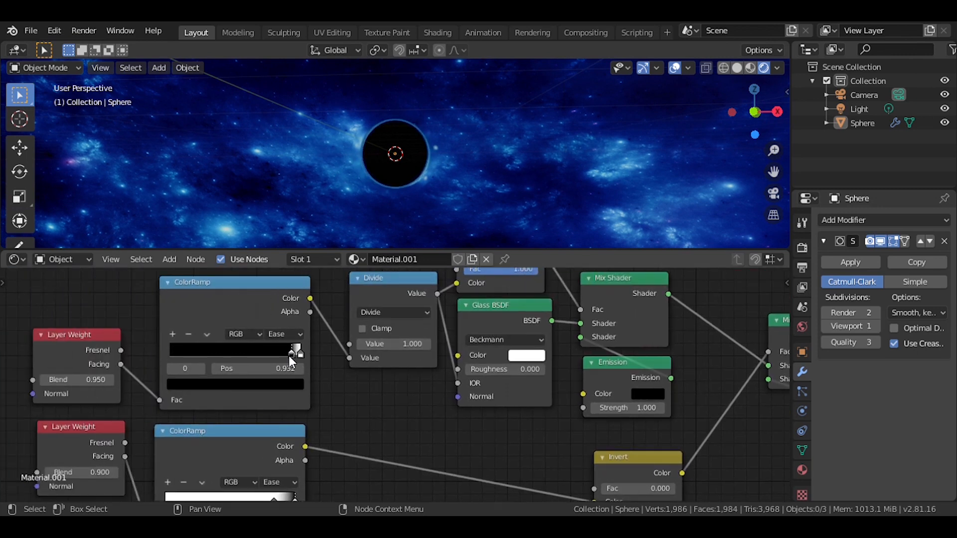
{"action": "left_click", "coordinate": [296, 354]}
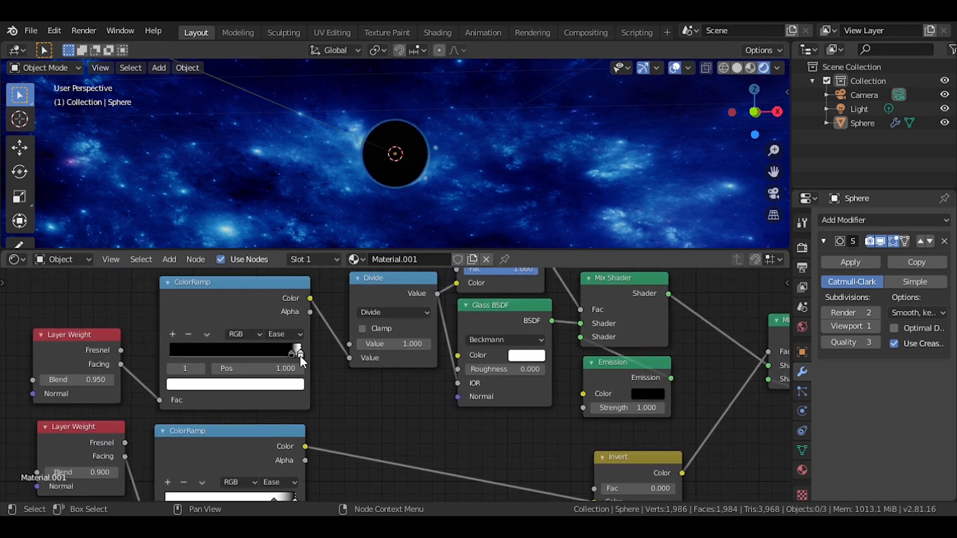
{"action": "left_click", "coordinate": [293, 355]}
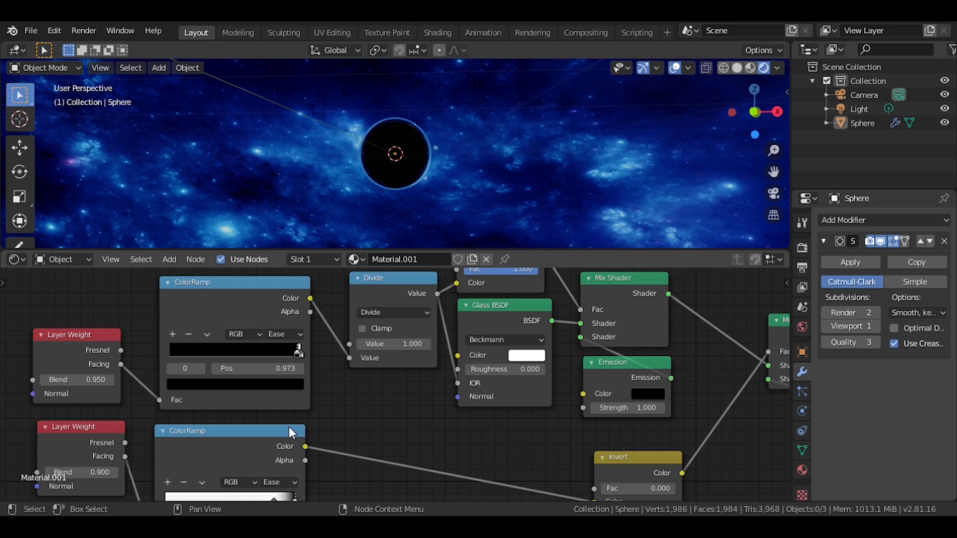
{"action": "middle_click_drag", "start_coordinate": [292, 432], "coordinate": [334, 380]}
{"action": "left_click_drag", "start_coordinate": [316, 450], "coordinate": [247, 449]}
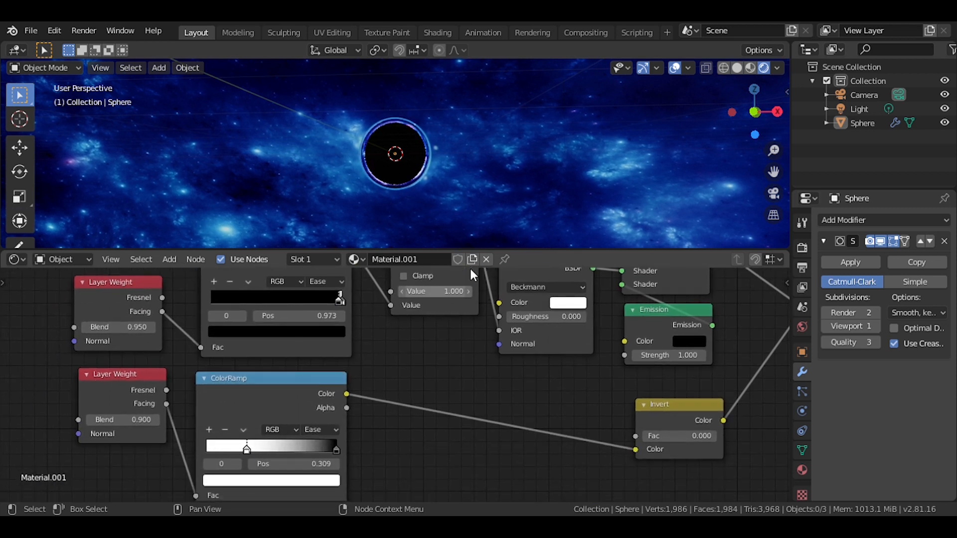
Examine the light distortion around the sphere's rim from near and far and from different angles
{"action": "scroll", "coordinate": [478, 184], "scroll_direction": "up", "scroll_amount": 4}
{"action": "middle_click_drag", "start_coordinate": [478, 183], "coordinate": [447, 191]}
{"action": "scroll", "coordinate": [521, 179], "scroll_direction": "down", "scroll_amount": 5}
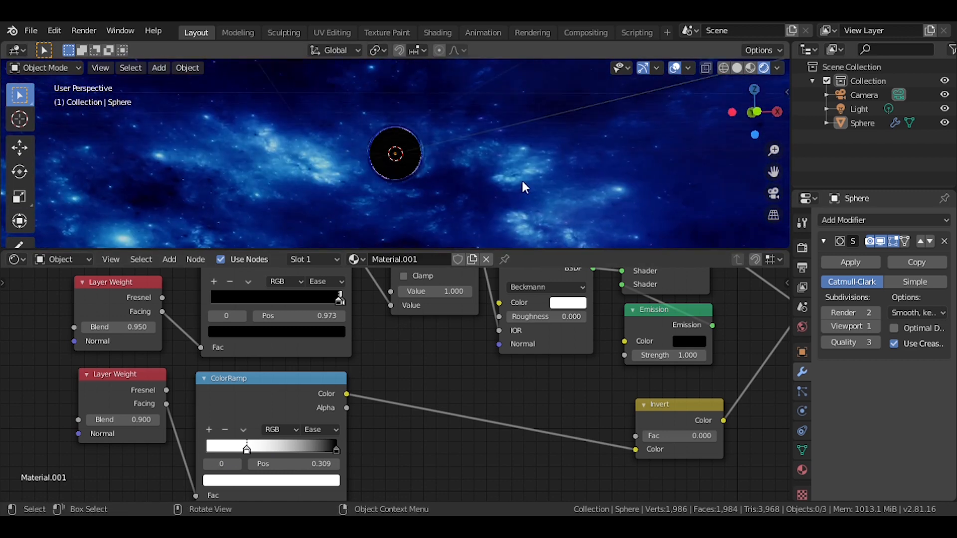
{"action": "scroll", "coordinate": [523, 182], "scroll_direction": "up", "scroll_amount": 6}
{"action": "scroll", "coordinate": [522, 182], "scroll_direction": "down", "scroll_amount": 2}
{"action": "scroll", "coordinate": [522, 183], "scroll_direction": "up", "scroll_amount": 5}
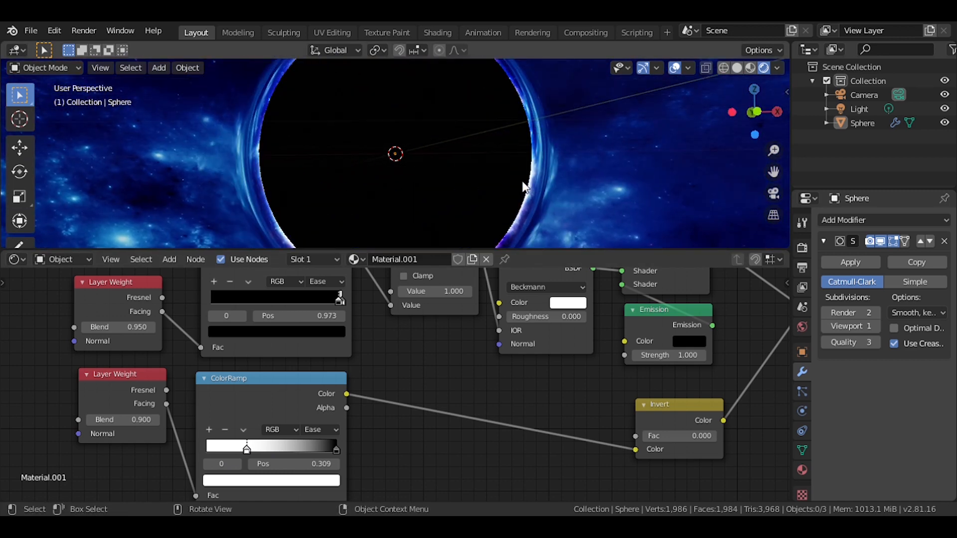
{"action": "scroll", "coordinate": [523, 182], "scroll_direction": "down", "scroll_amount": 4}
{"action": "mouse_move", "coordinate": [521, 178]}
{"action": "middle_mouse_down"}
{"action": "mouse_move", "coordinate": [494, 225]}
{"action": "mouse_move", "coordinate": [520, 178]}
{"action": "middle_mouse_up"}
{"action": "scroll", "coordinate": [501, 199], "scroll_direction": "down", "scroll_amount": 2}
{"action": "scroll", "coordinate": [513, 191], "scroll_direction": "up", "scroll_amount": 3}
{"action": "scroll", "coordinate": [520, 178], "scroll_direction": "down", "scroll_amount": 6}
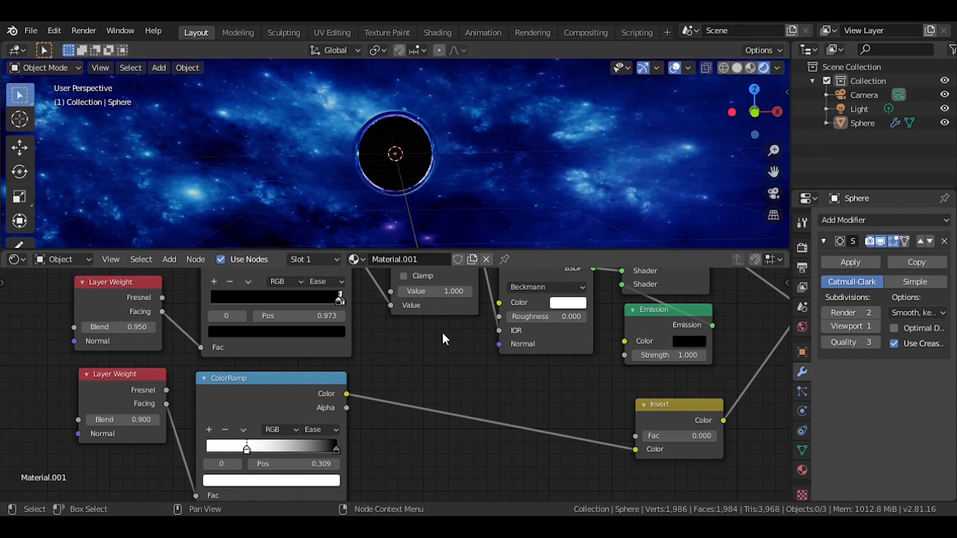
{"action": "scroll", "coordinate": [437, 336], "scroll_direction": "down", "scroll_amount": 4}
{"action": "scroll", "coordinate": [399, 359], "scroll_direction": "up", "scroll_amount": 2}
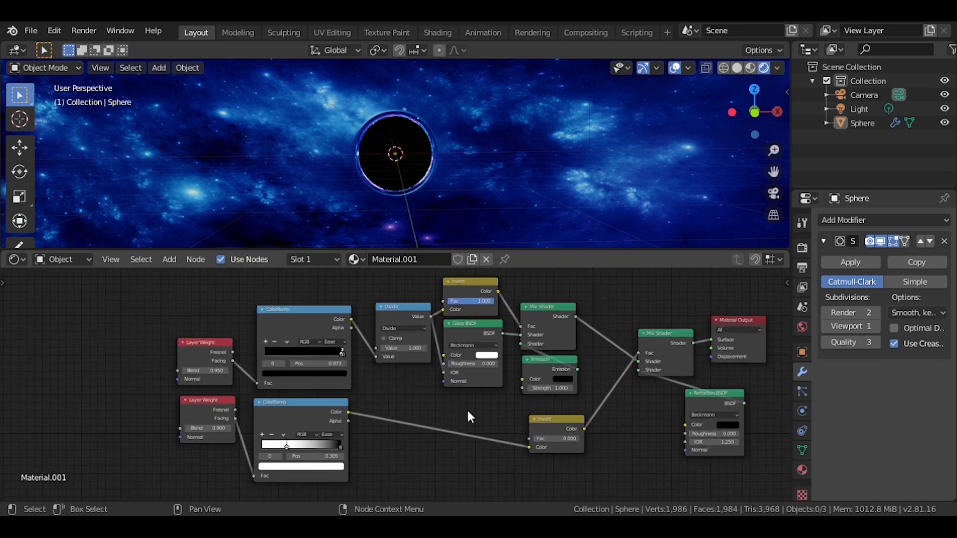
{"action": "left_click_drag", "start_coordinate": [350, 411], "coordinate": [361, 411]}
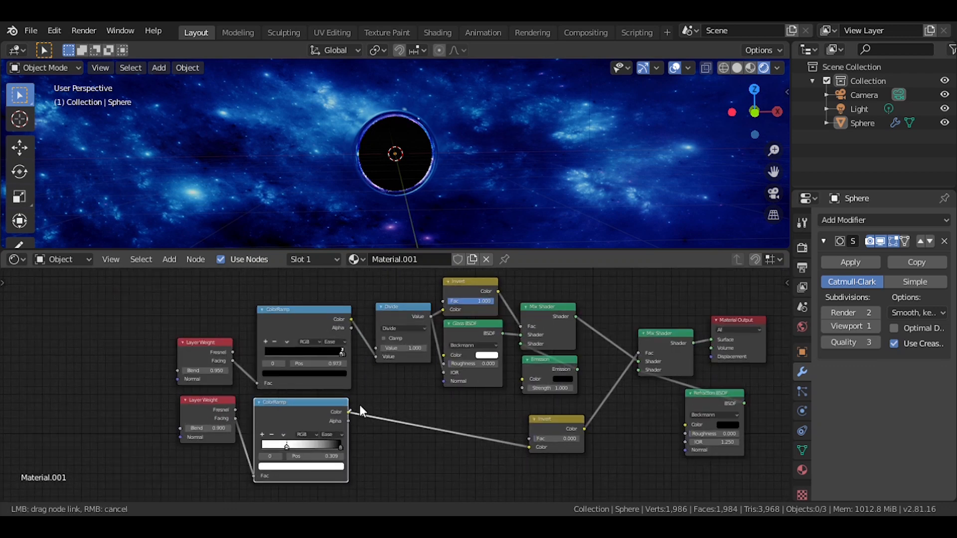
{"action": "left_click_drag", "start_coordinate": [521, 382], "coordinate": [510, 381]}
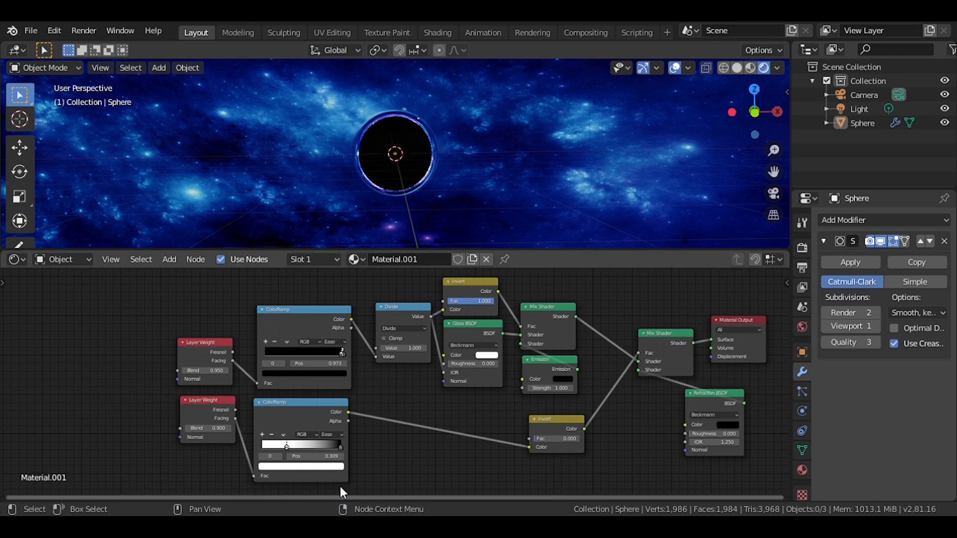
{"action": "scroll", "coordinate": [583, 382], "scroll_direction": "down", "scroll_amount": 1}
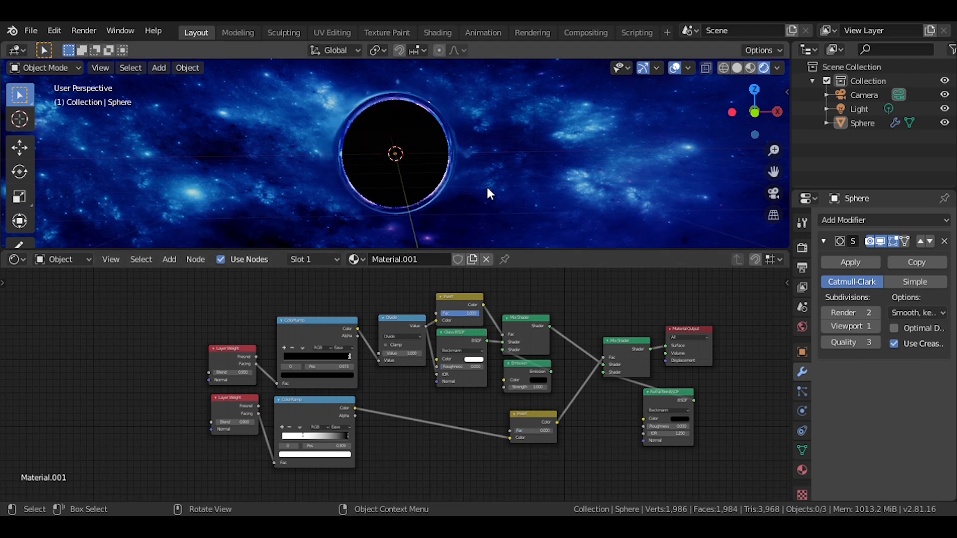
Check how the sphere's black core and lensing ring change with viewing distance
{"action": "middle_click_drag", "start_coordinate": [486, 185], "coordinate": [487, 205]}
{"action": "scroll", "coordinate": [484, 190], "scroll_direction": "up", "scroll_amount": 5}
{"action": "scroll", "coordinate": [474, 193], "scroll_direction": "down", "scroll_amount": 2}
{"action": "scroll", "coordinate": [498, 202], "scroll_direction": "up", "scroll_amount": 2}
{"action": "scroll", "coordinate": [467, 205], "scroll_direction": "down", "scroll_amount": 3}
{"action": "scroll", "coordinate": [487, 205], "scroll_direction": "up", "scroll_amount": 3}
{"action": "scroll", "coordinate": [488, 202], "scroll_direction": "down", "scroll_amount": 2}
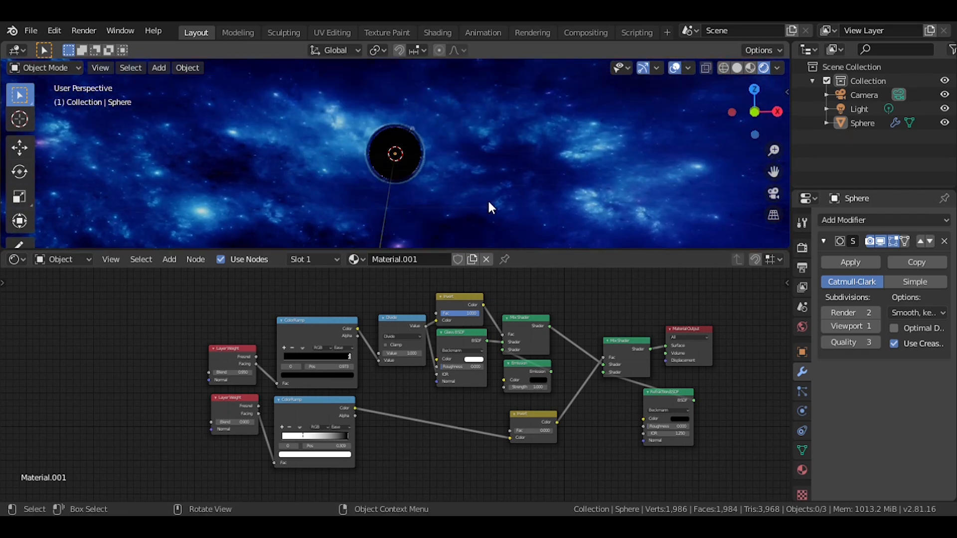
{"action": "scroll", "coordinate": [489, 202], "scroll_direction": "up", "scroll_amount": 4}
{"action": "scroll", "coordinate": [488, 202], "scroll_direction": "down", "scroll_amount": 2}
{"action": "scroll", "coordinate": [489, 202], "scroll_direction": "up", "scroll_amount": 4}
{"action": "scroll", "coordinate": [488, 202], "scroll_direction": "down", "scroll_amount": 2}
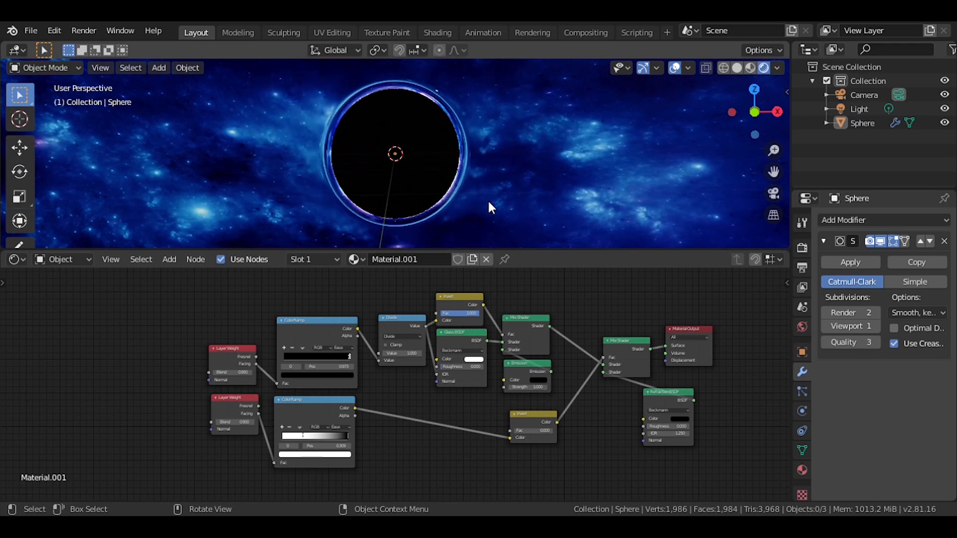
{"action": "scroll", "coordinate": [487, 199], "scroll_direction": "up", "scroll_amount": 1}
Disconnect the Divide node from the Glass BSDF's IOR input and compare the lensing with a fixed IOR of 1.450
{"action": "left_click", "coordinate": [510, 125]}
{"action": "scroll", "coordinate": [486, 308], "scroll_direction": "up", "scroll_amount": 1}
{"action": "scroll", "coordinate": [486, 310], "scroll_direction": "up", "scroll_amount": 7}
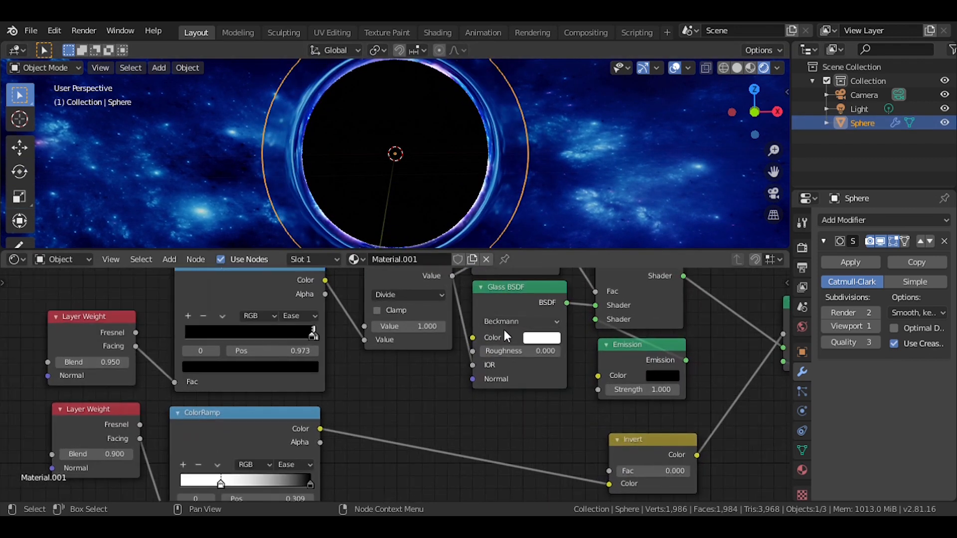
{"action": "left_click_drag", "start_coordinate": [473, 365], "coordinate": [455, 373]}
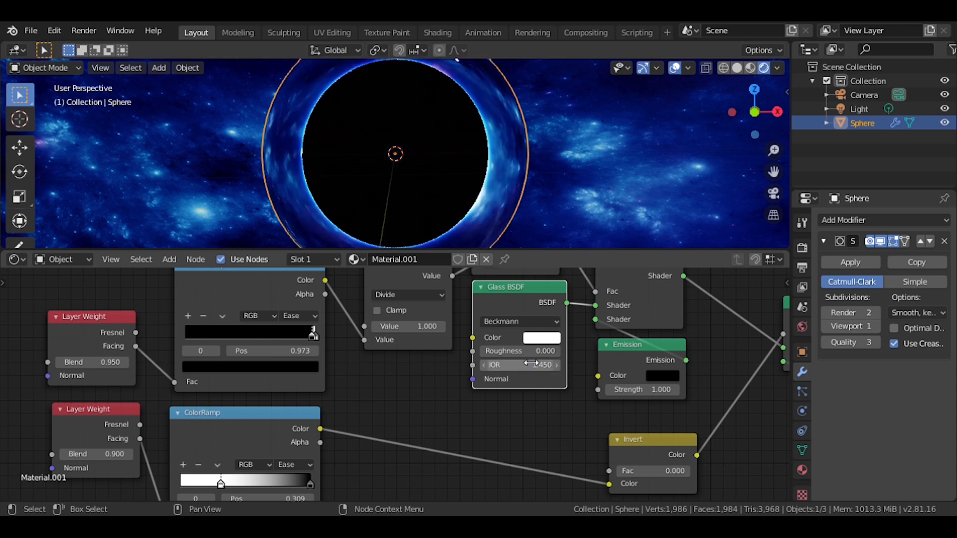
{"action": "scroll", "coordinate": [429, 311], "scroll_direction": "down", "scroll_amount": 1}
{"action": "middle_click_drag", "start_coordinate": [456, 345], "coordinate": [420, 375]}
{"action": "left_click_drag", "start_coordinate": [414, 305], "coordinate": [403, 300]}
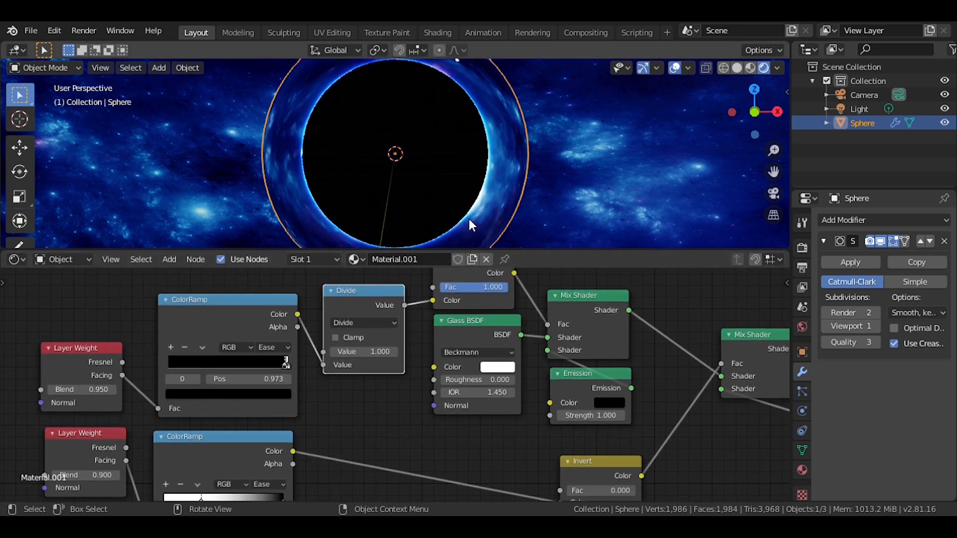
{"action": "scroll", "coordinate": [487, 202], "scroll_direction": "down", "scroll_amount": 3}
{"action": "middle_click_drag", "start_coordinate": [487, 201], "coordinate": [501, 207]}
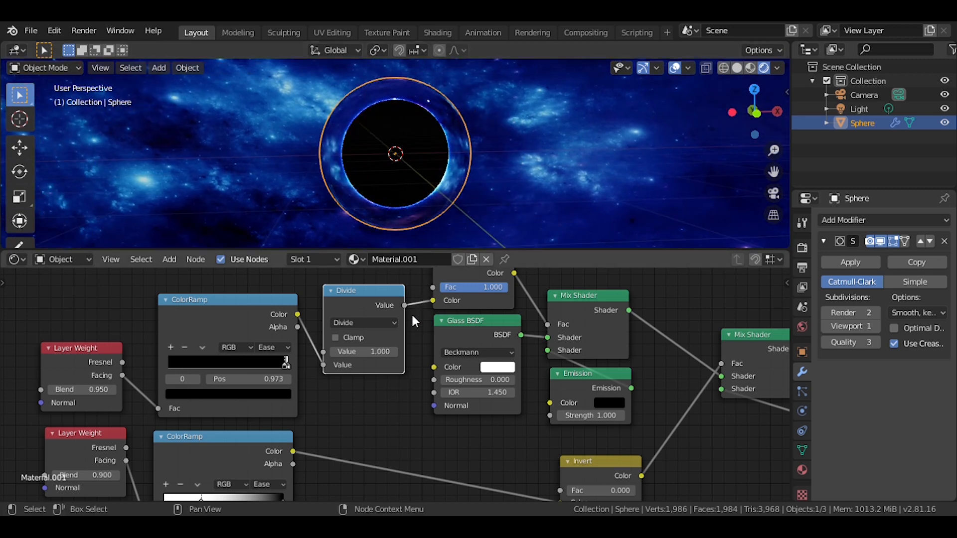
Reconnect the Divide node's Value output to the Glass BSDF's IOR input
{"action": "left_click_drag", "start_coordinate": [404, 305], "coordinate": [417, 329]}
{"action": "left_click_drag", "start_coordinate": [439, 390], "coordinate": [438, 391]}
{"action": "left_click_drag", "start_coordinate": [404, 305], "coordinate": [440, 390]}
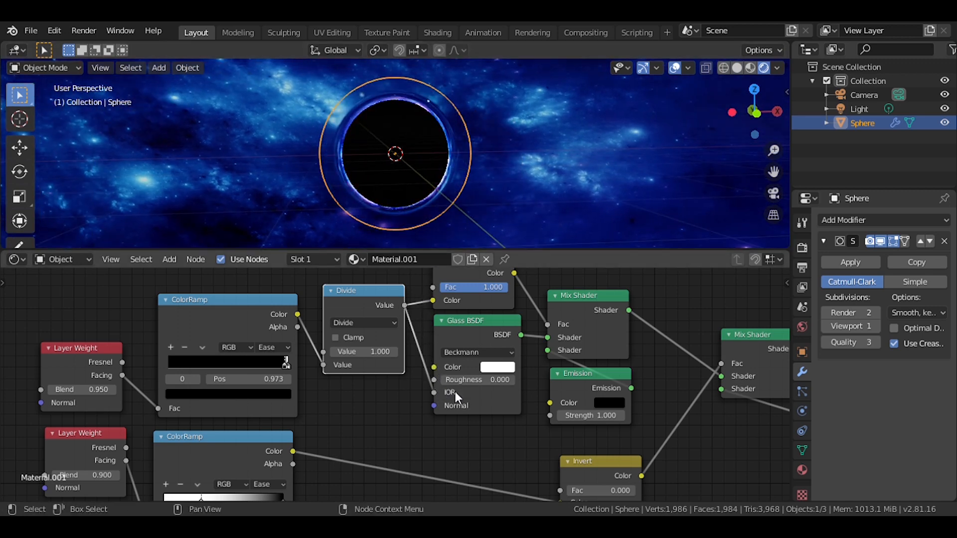
Deselect the sphere and save the blend file
{"action": "mouse_move", "coordinate": [504, 178]}
{"action": "middle_mouse_down"}
{"action": "mouse_move", "coordinate": [493, 154]}
{"action": "mouse_move", "coordinate": [483, 160]}
{"action": "mouse_move", "coordinate": [500, 161]}
{"action": "middle_mouse_up"}
{"action": "left_click", "coordinate": [493, 154]}
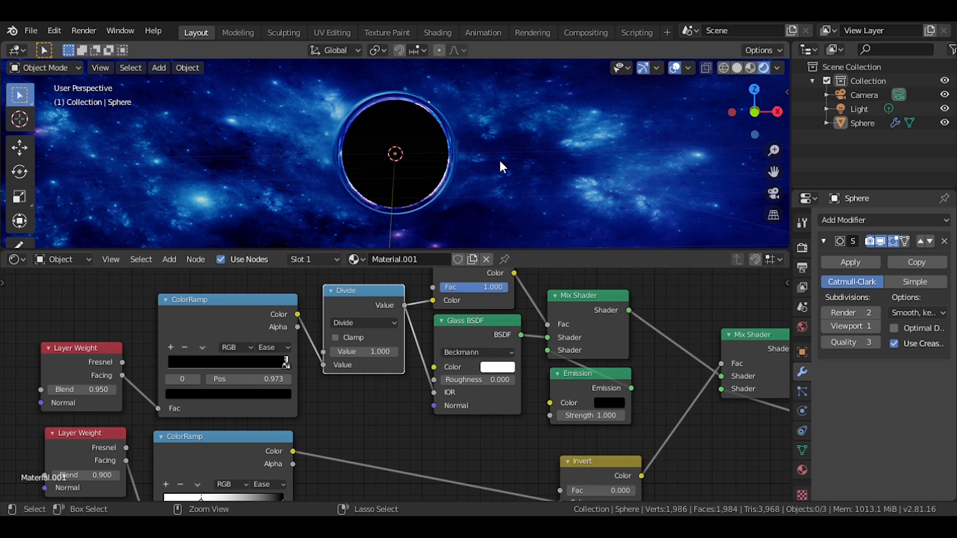
{"action": "key", "text": "ctrl+s"}
Add a mesh circle at the sphere's centre and scale it up so it rings the sphere well outside its edge
{"action": "key", "text": "shift+a"}
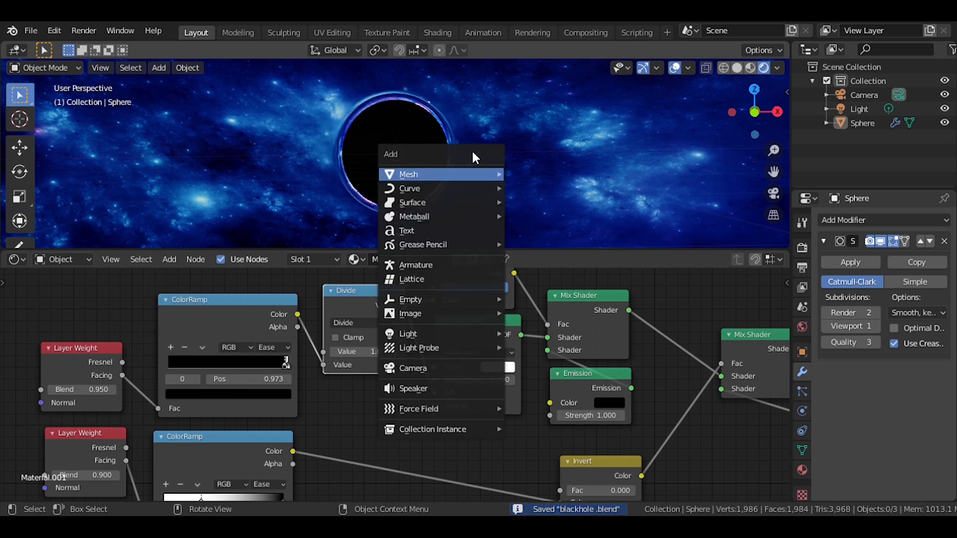
{"action": "mouse_move", "coordinate": [449, 173]}
{"action": "left_click", "coordinate": [519, 202]}
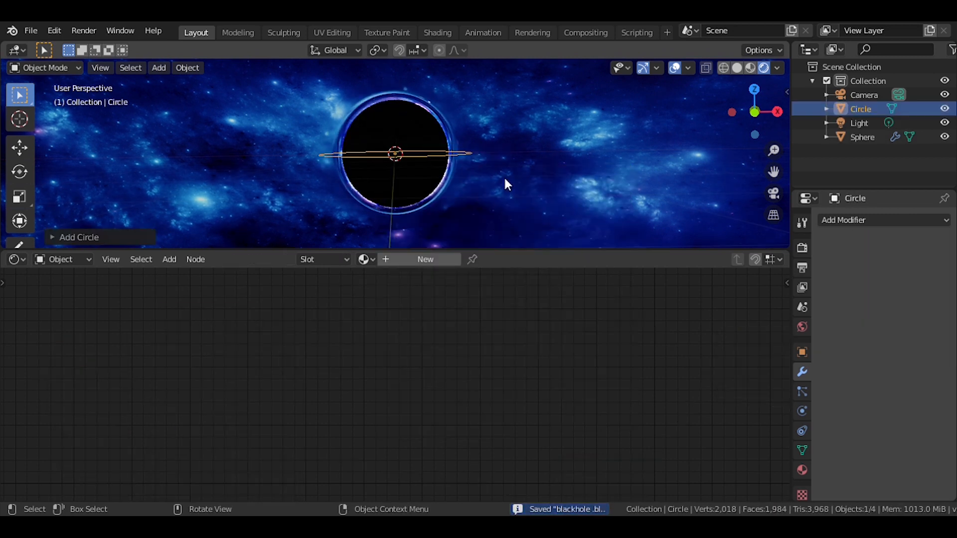
{"action": "middle_click_drag", "start_coordinate": [519, 169], "coordinate": [508, 200]}
{"action": "key", "text": "s"}
{"action": "left_click", "coordinate": [596, 220]}
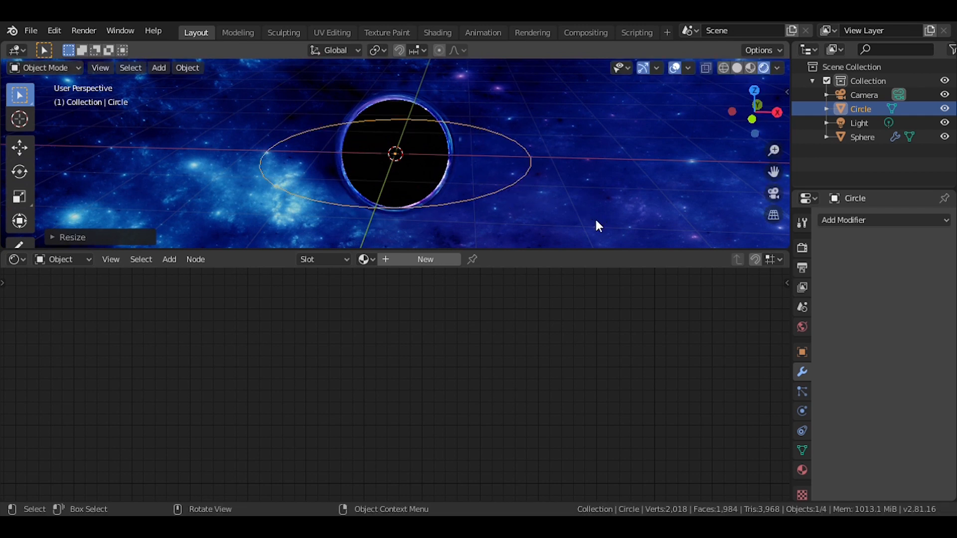
Turn the circle into a thin flat ring by filling it, insetting the face slightly and deleting the inner face
{"action": "key", "text": "Tab"}
{"action": "key", "text": "f"}
{"action": "key", "text": "i"}
{"action": "left_click", "coordinate": [595, 225]}
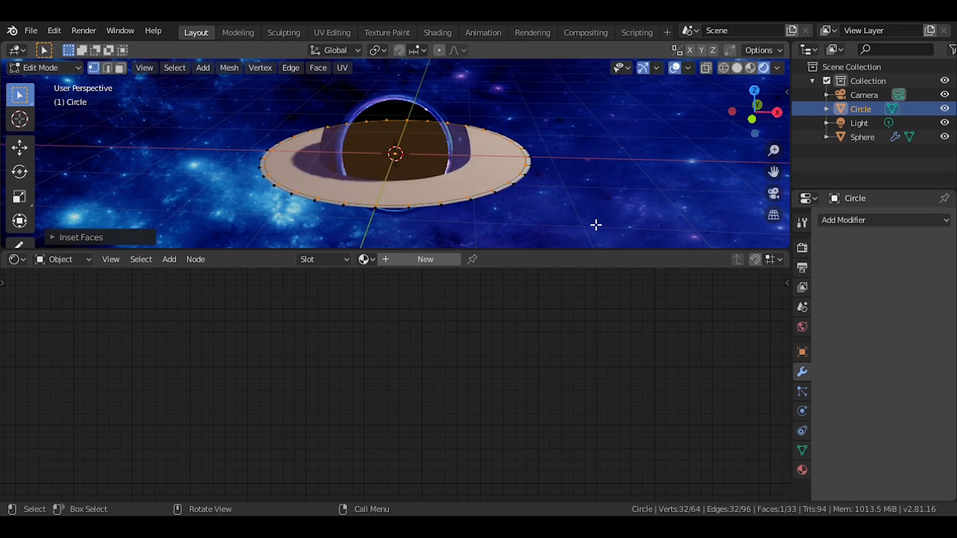
{"action": "key", "text": "x"}
{"action": "left_click", "coordinate": [564, 249]}
{"action": "key", "text": "Tab"}
Add a Subdivision Surface modifier to the ring and collapse its settings
{"action": "left_click", "coordinate": [833, 222]}
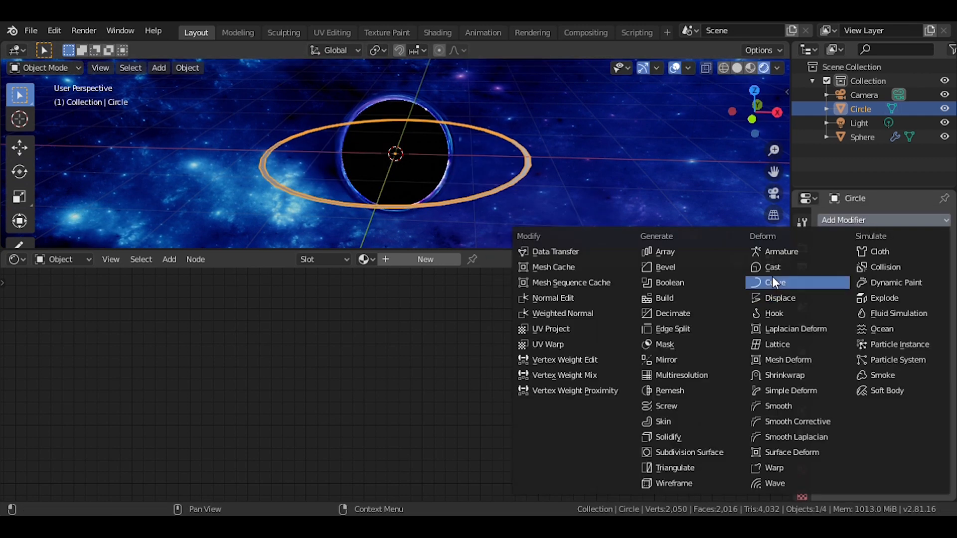
{"action": "key", "text": "Return"}
{"action": "left_click", "coordinate": [830, 238]}
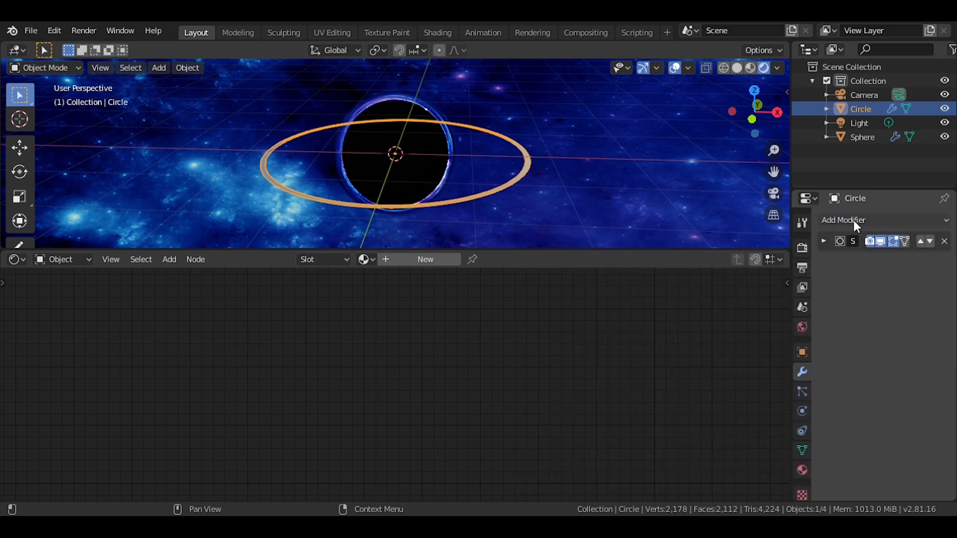
Add a Displace modifier to the ring and create a new texture for it
{"action": "left_click", "coordinate": [853, 220]}
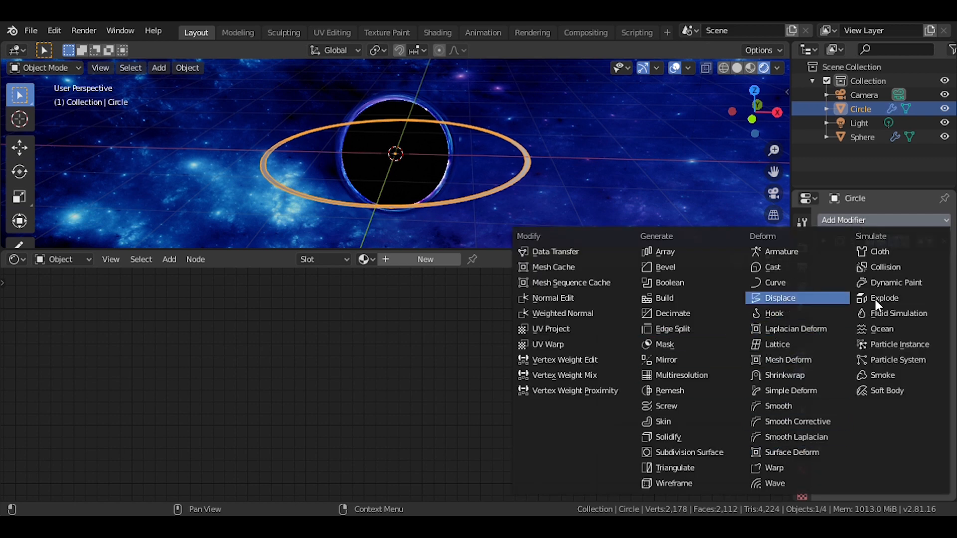
{"action": "key", "text": "Return"}
{"action": "left_click", "coordinate": [893, 319]}
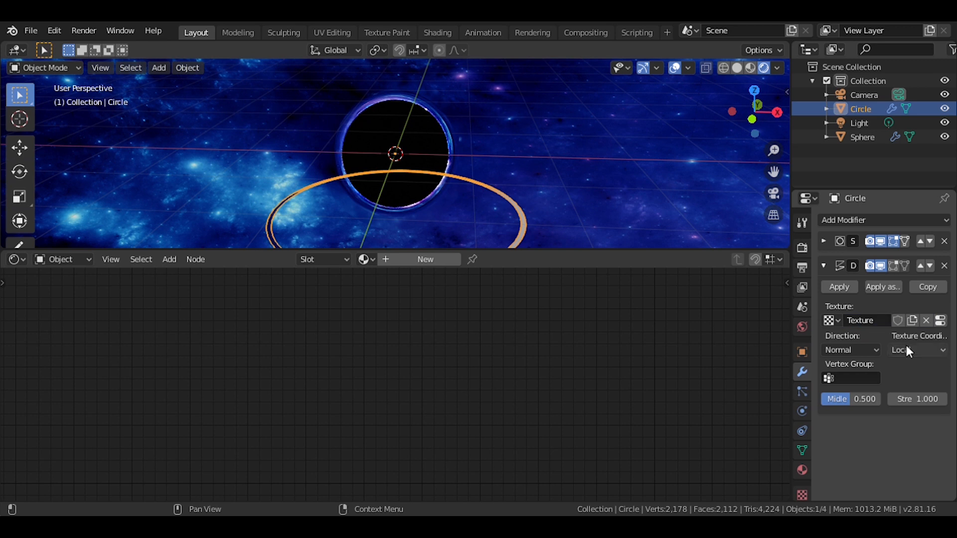
Set the Displace modifier's texture type to Clouds
{"action": "left_click", "coordinate": [803, 469]}
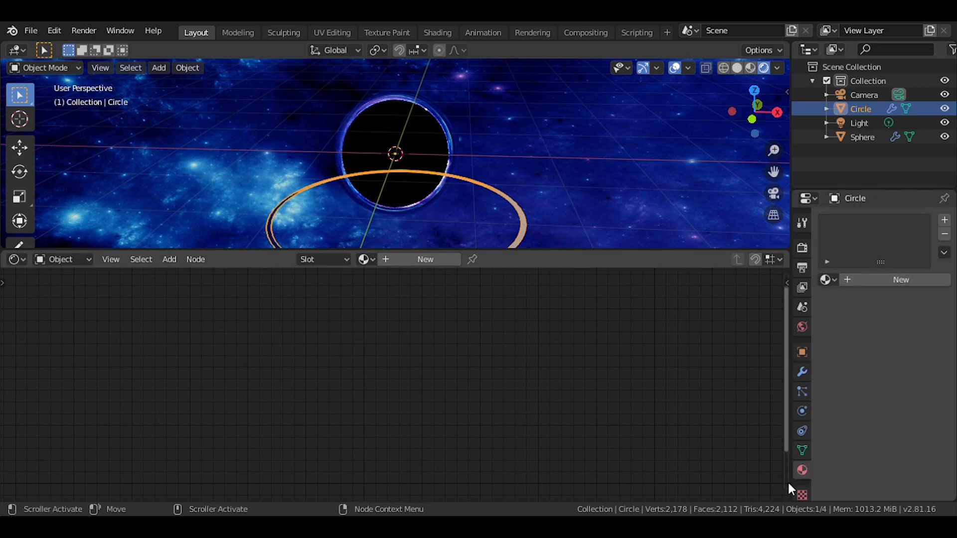
{"action": "left_click", "coordinate": [801, 493]}
{"action": "left_click", "coordinate": [922, 261]}
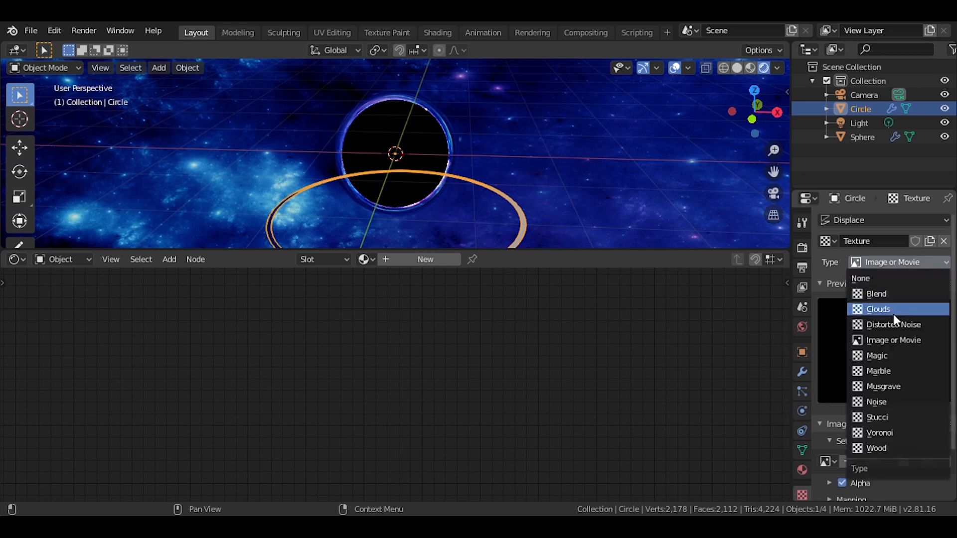
{"action": "left_click", "coordinate": [893, 312]}
Set the Displace modifier's strength to 0.030 and collapse its settings
{"action": "left_click", "coordinate": [801, 371]}
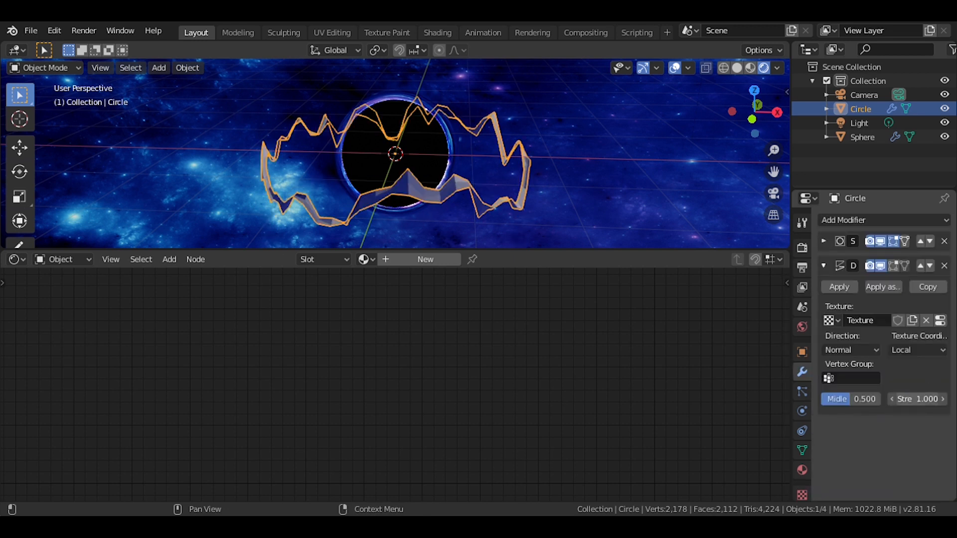
{"action": "left_click", "coordinate": [905, 399]}
{"action": "type", "text": "1.0"}
{"action": "key", "text": "Return"}
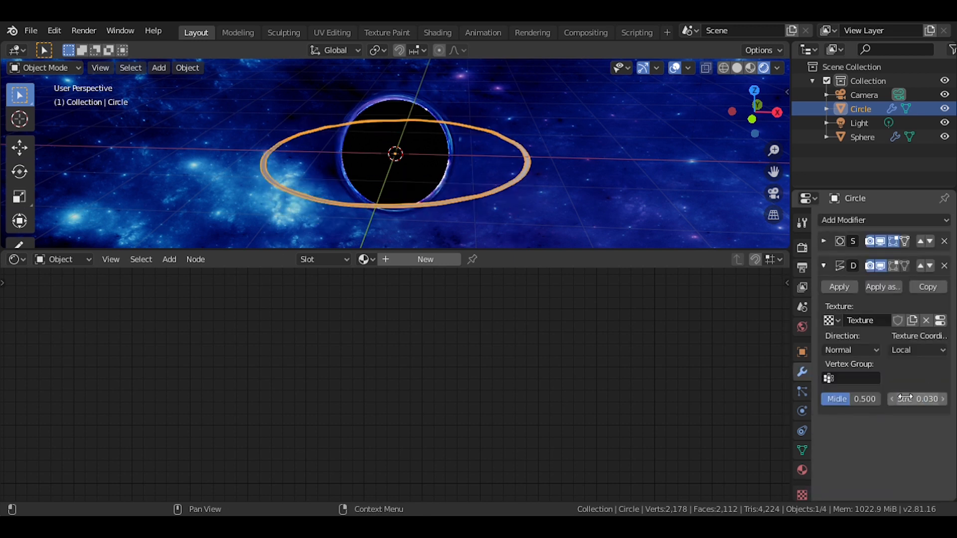
{"action": "scroll", "coordinate": [600, 147], "scroll_direction": "up", "scroll_amount": 4}
{"action": "middle_click_drag", "start_coordinate": [600, 146], "coordinate": [602, 118]}
{"action": "scroll", "coordinate": [641, 139], "scroll_direction": "down", "scroll_amount": 1}
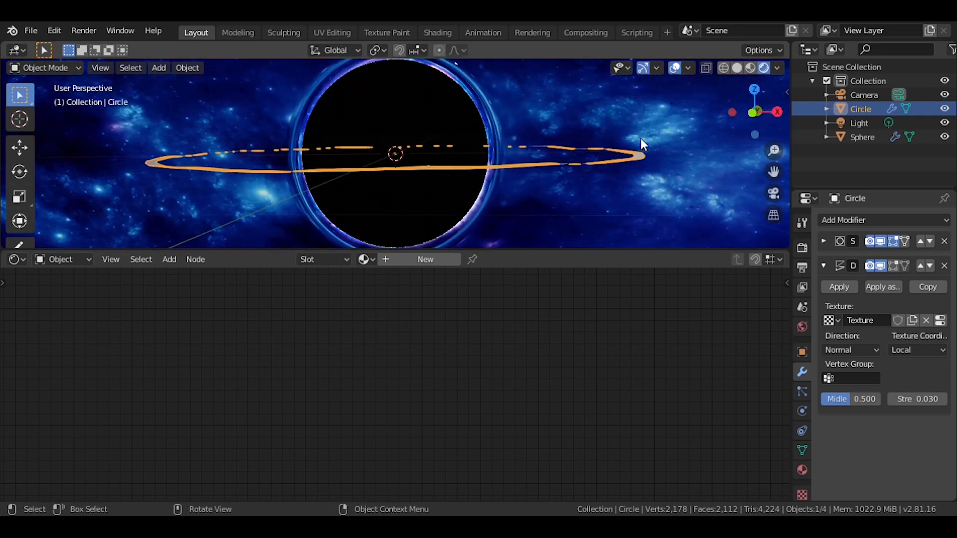
{"action": "left_click", "coordinate": [824, 266]}
Add an Array modifier to the ring and turn off its relative offset
{"action": "left_click", "coordinate": [841, 220]}
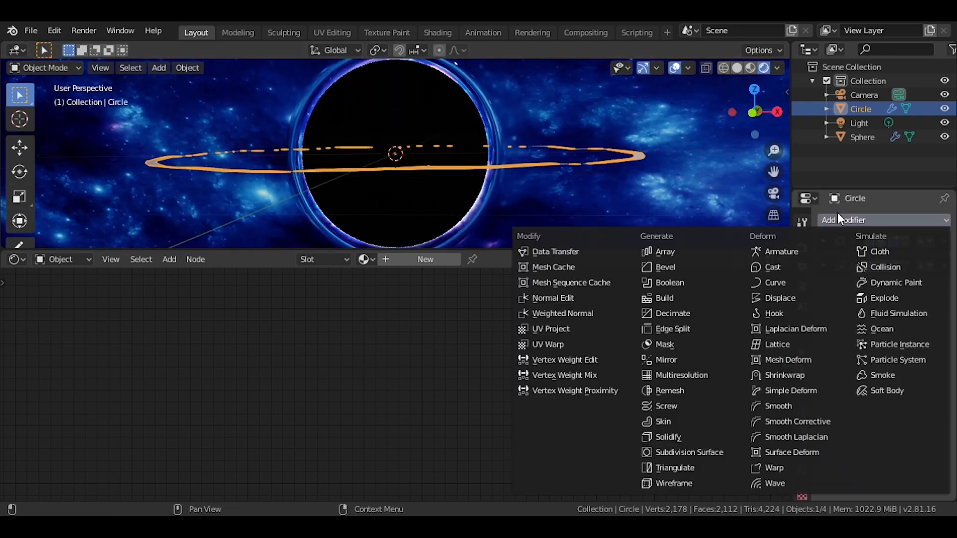
{"action": "left_click", "coordinate": [707, 253]}
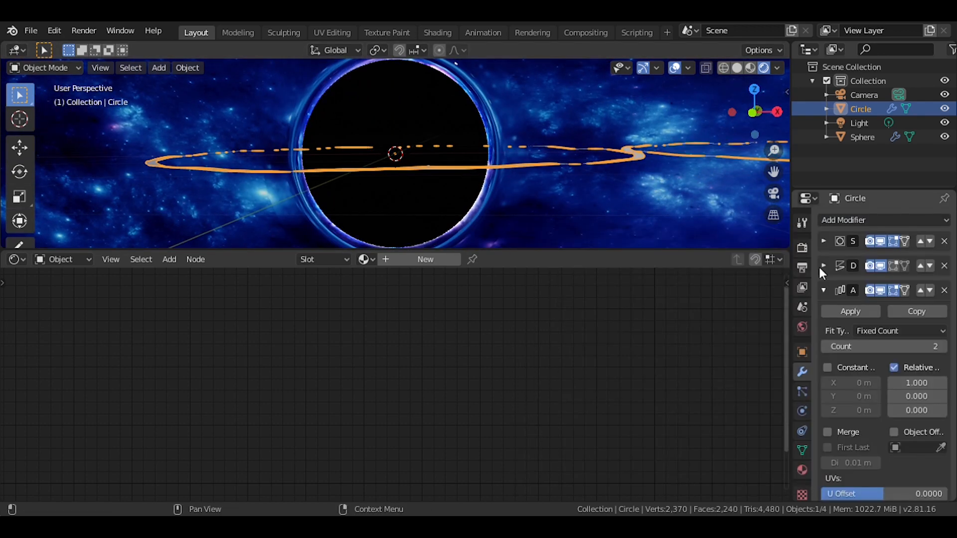
{"action": "left_click", "coordinate": [896, 372]}
Add a plain axes empty at the sphere's centre
{"action": "key", "text": "shift+a"}
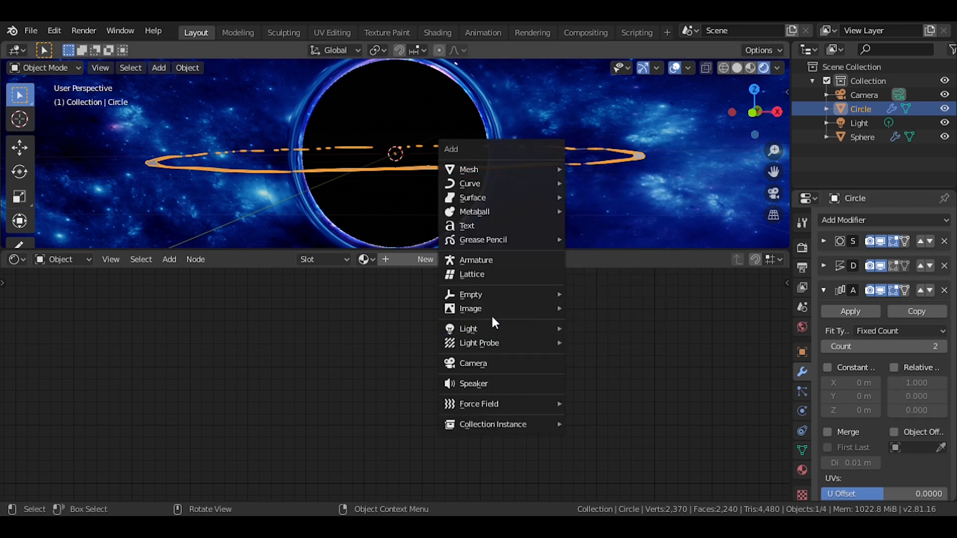
{"action": "mouse_move", "coordinate": [528, 295]}
{"action": "left_click", "coordinate": [640, 293]}
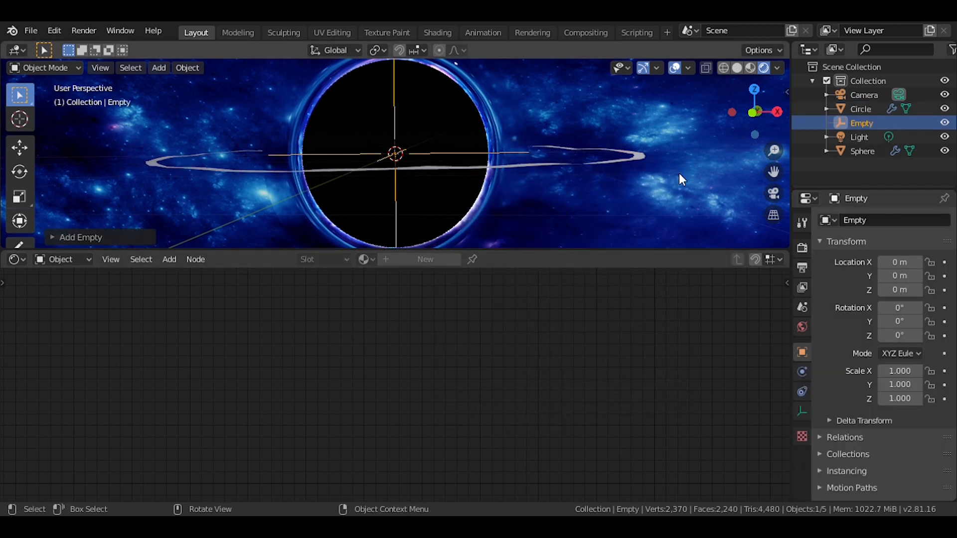
Set the ring's Array count to 600 and enable object offset with Empty as the offset object
{"action": "left_click", "coordinate": [623, 165]}
{"action": "left_click", "coordinate": [939, 348]}
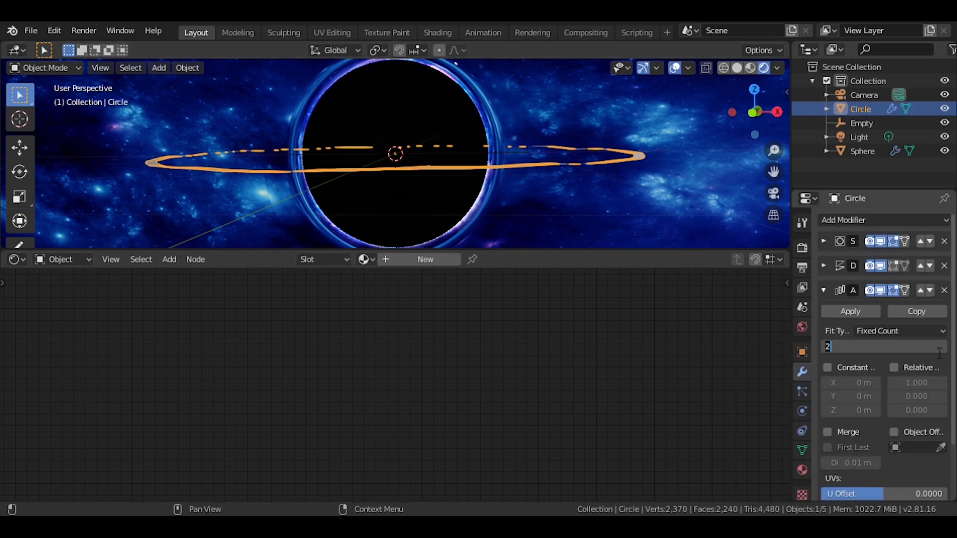
{"action": "type", "text": "600"}
{"action": "key", "text": "Return"}
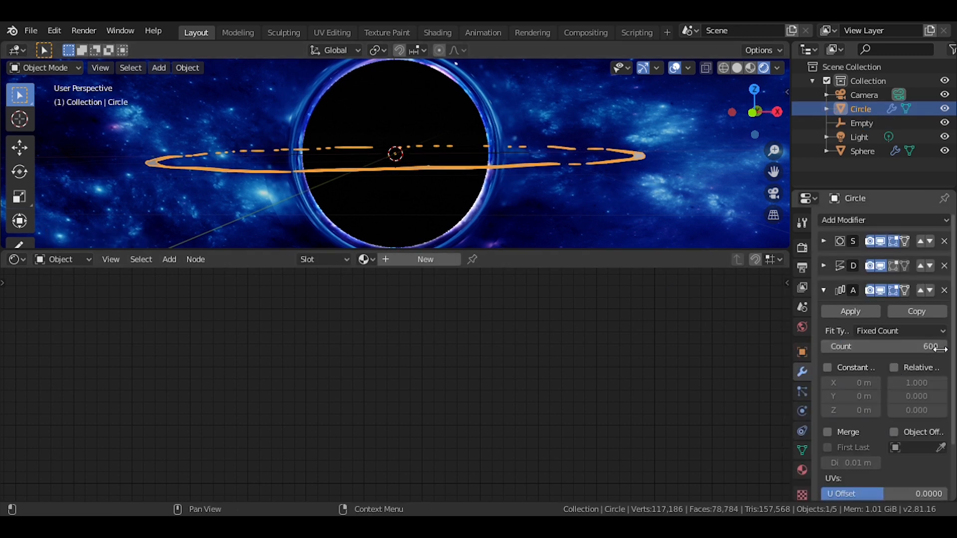
{"action": "left_click", "coordinate": [909, 433]}
{"action": "left_click", "coordinate": [917, 447]}
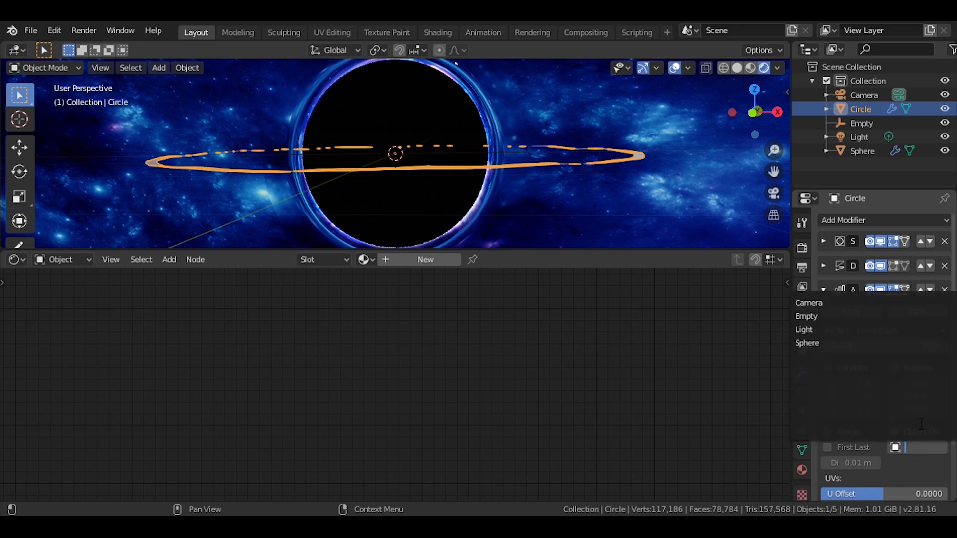
{"action": "left_click", "coordinate": [825, 317]}
{"action": "middle_click_drag", "start_coordinate": [566, 164], "coordinate": [500, 142]}
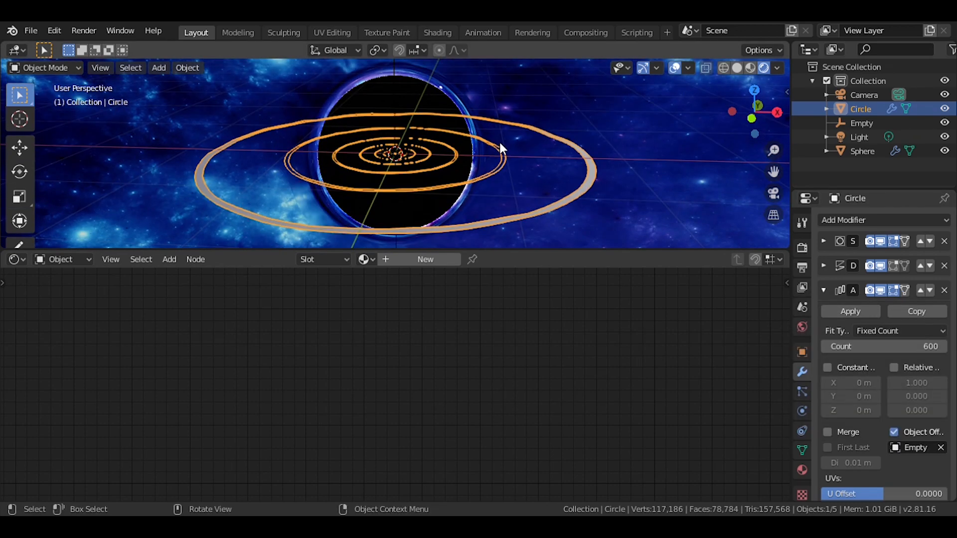
Select the empty and scale it up until the ring copies close into a solid flat disc
{"action": "left_click", "coordinate": [396, 70]}
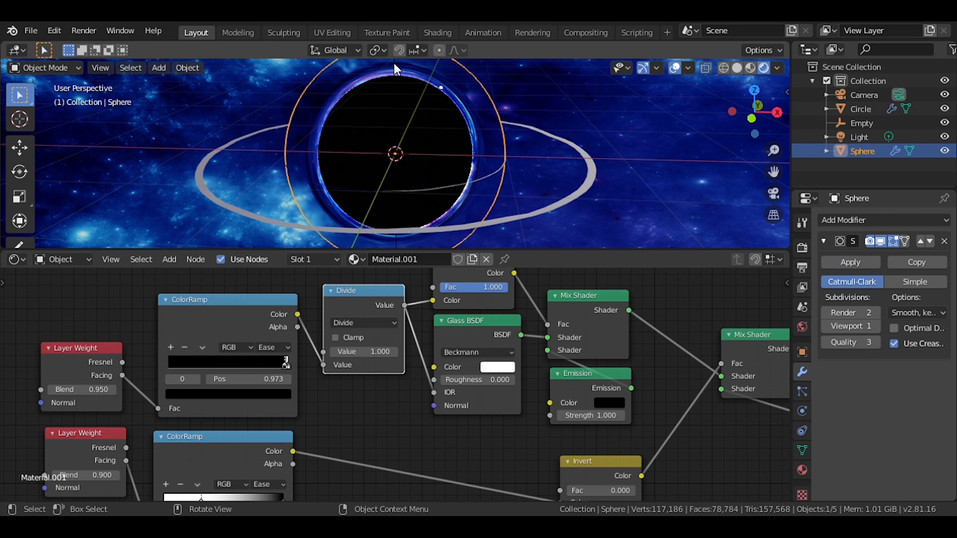
{"action": "middle_click_drag", "start_coordinate": [396, 74], "coordinate": [395, 229]}
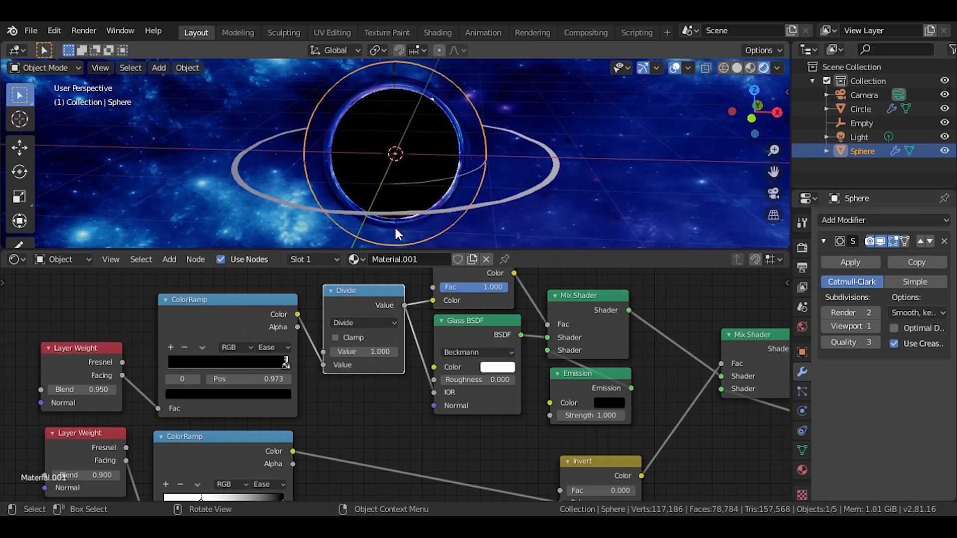
{"action": "left_click", "coordinate": [395, 229]}
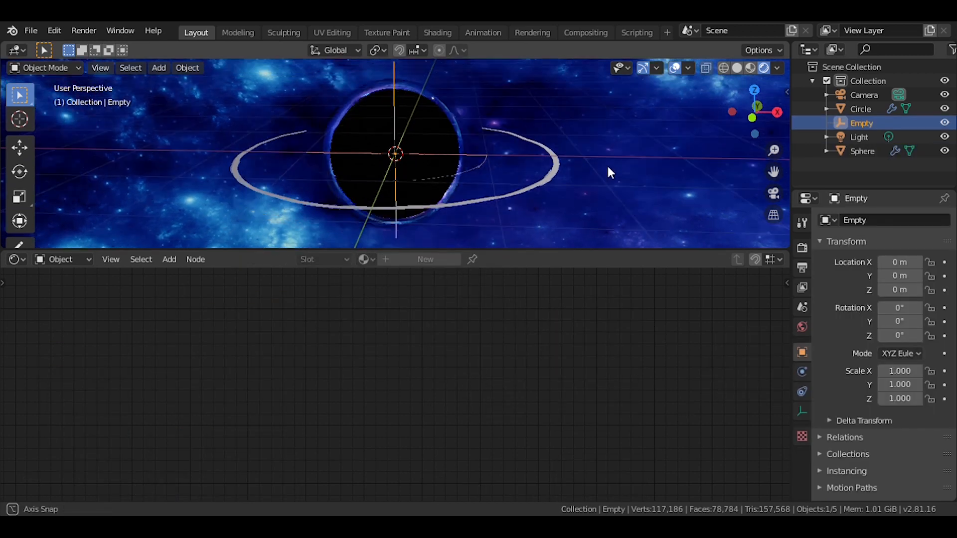
{"action": "key", "text": "s"}
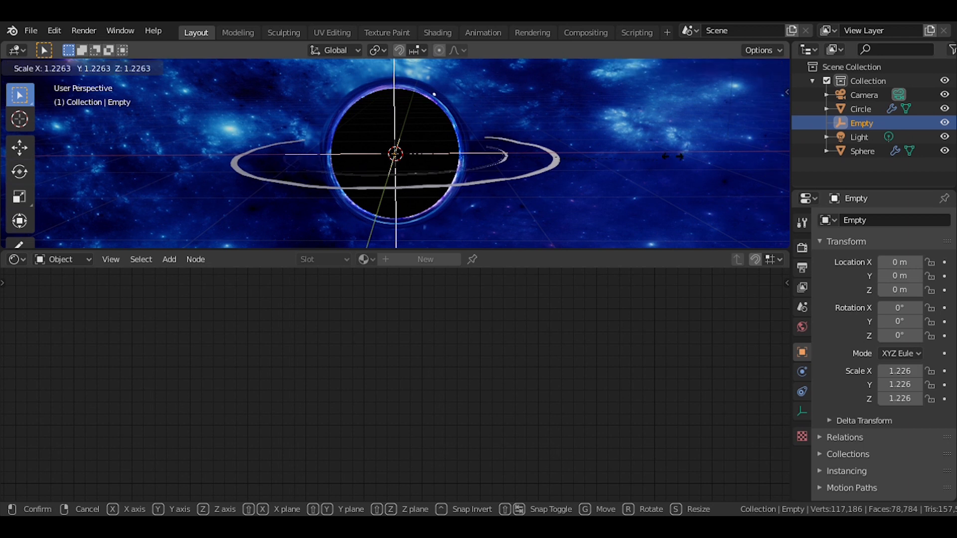
{"action": "left_click", "coordinate": [772, 158]}
Shade the ring smooth and collapse the settings of its Array modifier
{"action": "left_click", "coordinate": [513, 172]}
{"action": "right_click", "coordinate": [513, 171]}
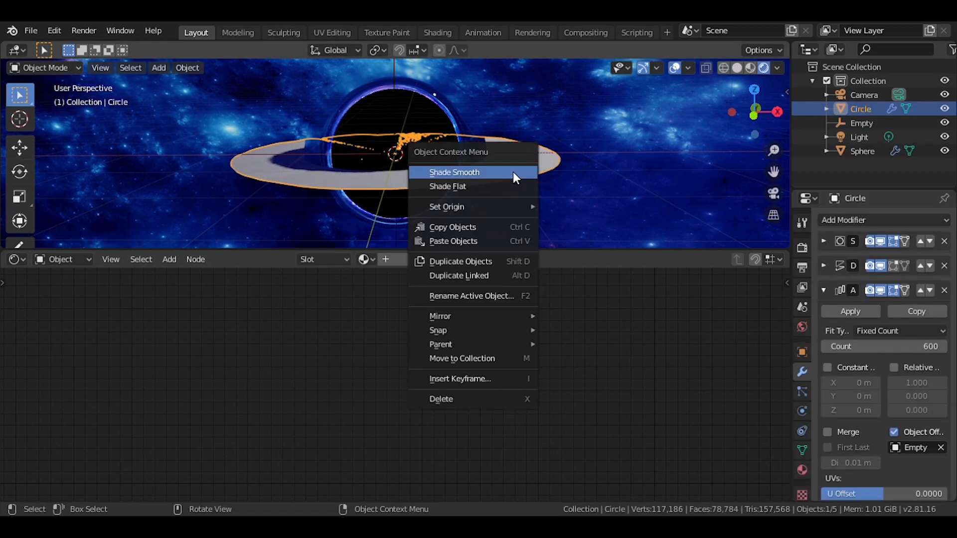
{"action": "left_click", "coordinate": [824, 290]}
Add a second Array modifier with count 1 and replace its relative offset with a constant Z offset of 0.003 m
{"action": "left_click", "coordinate": [854, 220]}
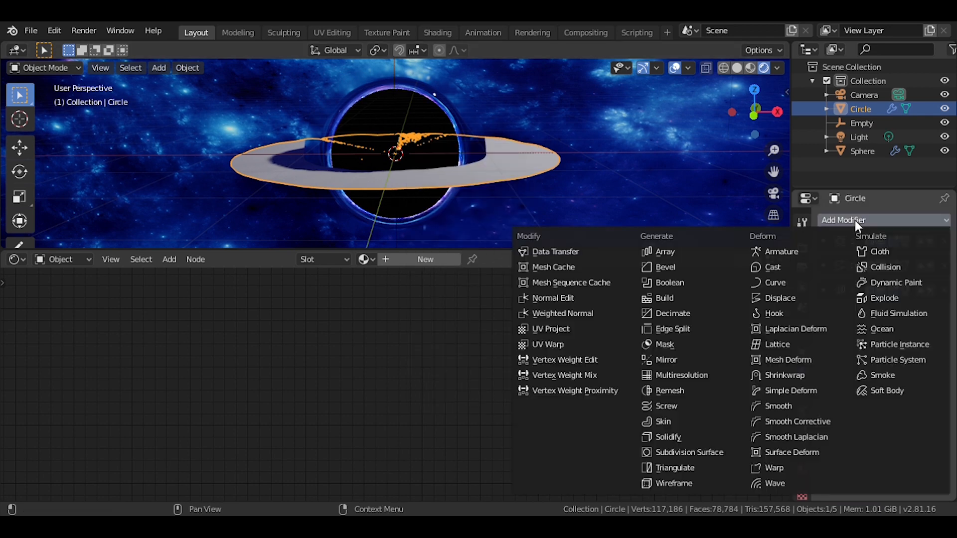
{"action": "left_click", "coordinate": [699, 251]}
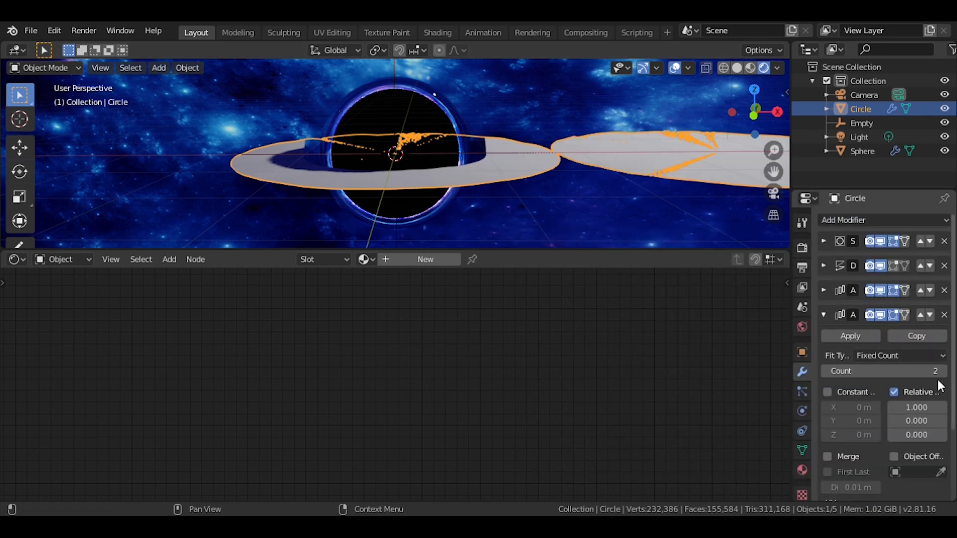
{"action": "type", "text": "1"}
{"action": "key", "text": "Return"}
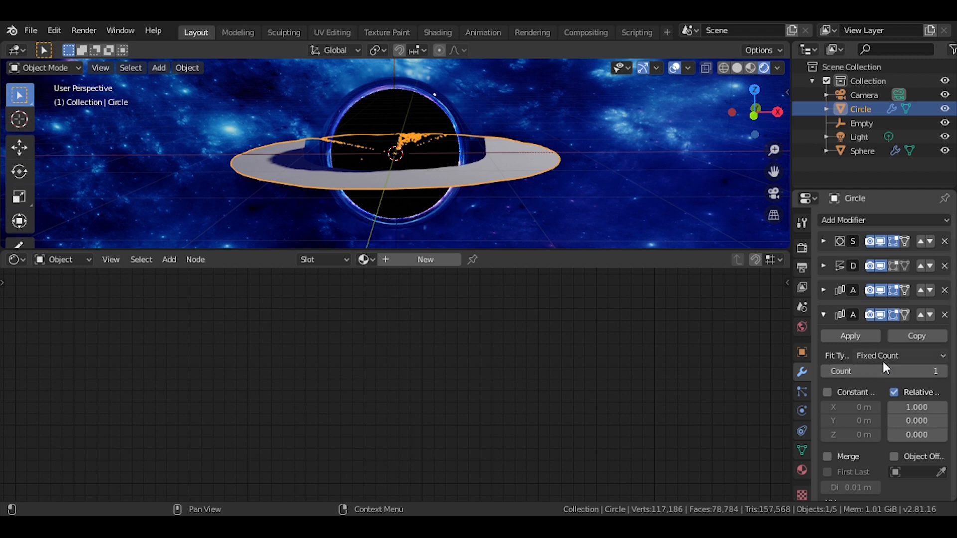
{"action": "left_click", "coordinate": [841, 394]}
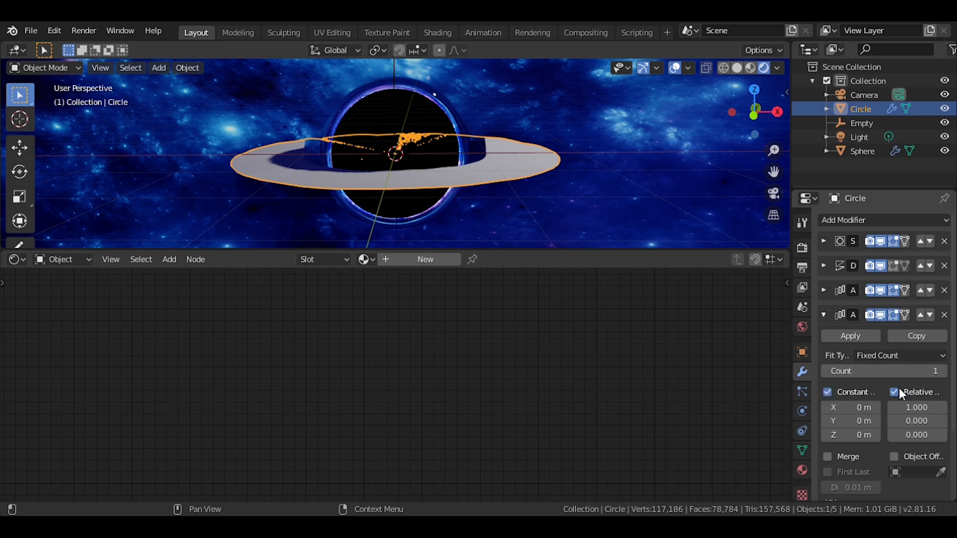
{"action": "left_click", "coordinate": [898, 387]}
{"action": "left_click", "coordinate": [875, 436]}
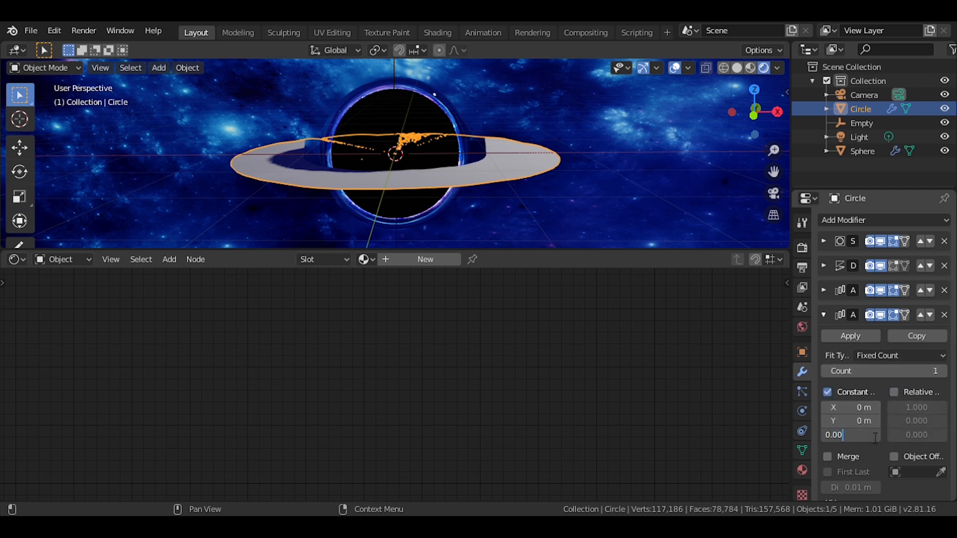
{"action": "key", "text": "Return"}
Set the second Array modifier's count to 3 and save the file
{"action": "left_click", "coordinate": [911, 373]}
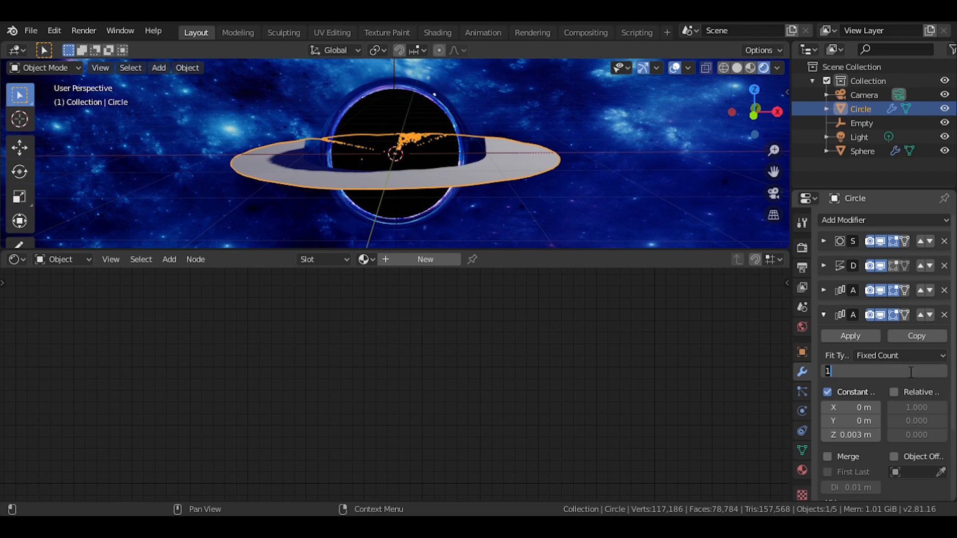
{"action": "type", "text": "3"}
{"action": "key", "text": "Return"}
{"action": "scroll", "coordinate": [568, 132], "scroll_direction": "up", "scroll_amount": 3}
{"action": "middle_click_drag", "start_coordinate": [561, 126], "coordinate": [558, 112]}
{"action": "key", "text": "ctrl+s"}
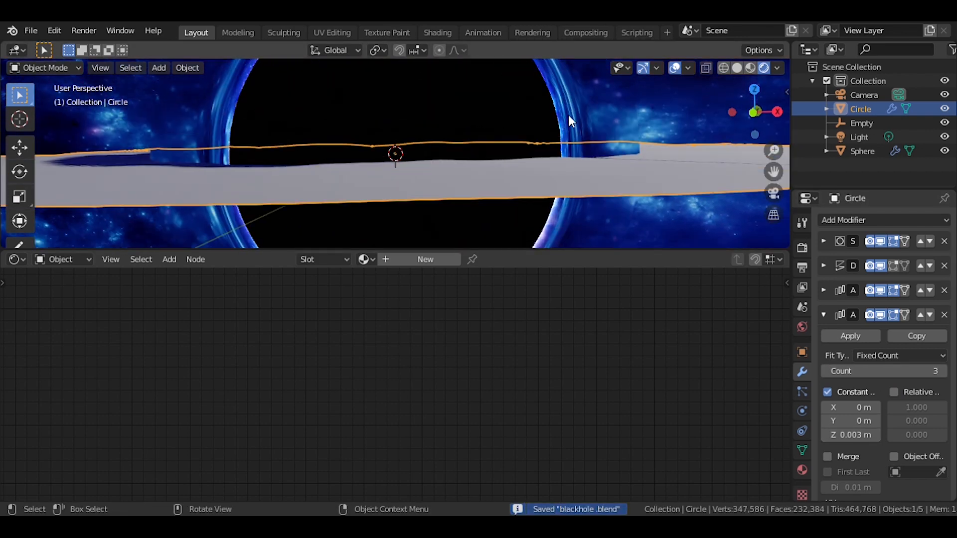
{"action": "left_click", "coordinate": [823, 313]}
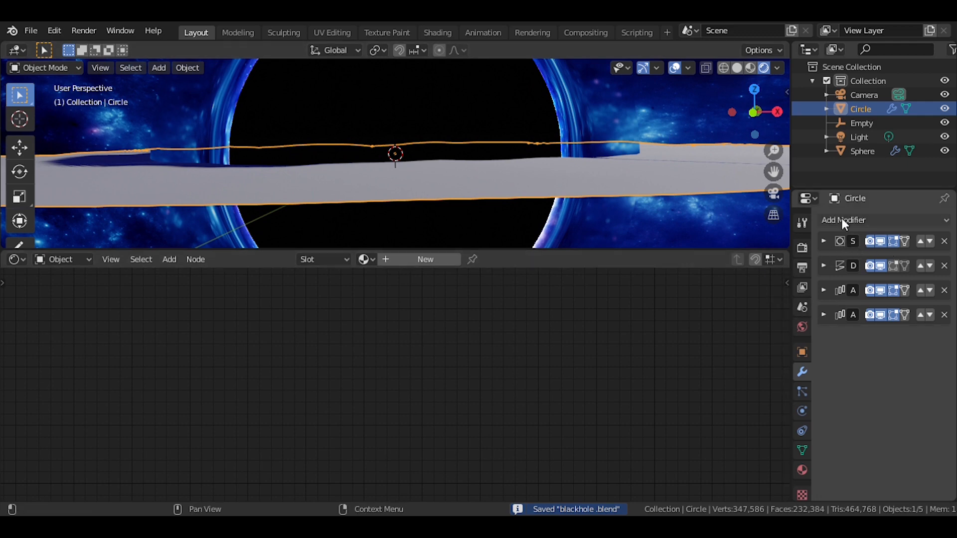
Create a new material for the disc and delete its Principled BSDF node
{"action": "scroll", "coordinate": [513, 122], "scroll_direction": "down", "scroll_amount": 5}
{"action": "mouse_move", "coordinate": [513, 122]}
{"action": "middle_mouse_down"}
{"action": "mouse_move", "coordinate": [517, 149]}
{"action": "mouse_move", "coordinate": [507, 139]}
{"action": "middle_mouse_up"}
{"action": "middle_click_drag", "start_coordinate": [473, 147], "coordinate": [566, 135]}
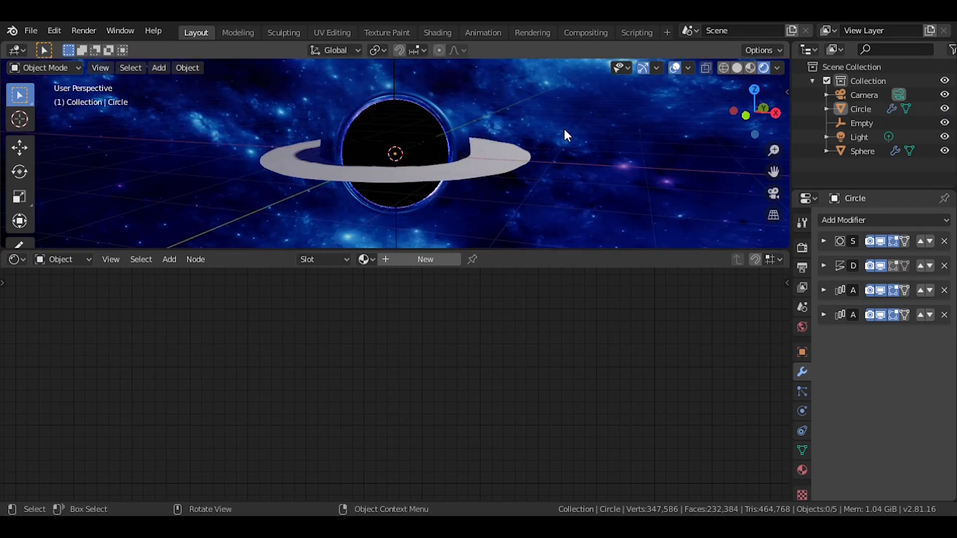
{"action": "left_click", "coordinate": [437, 260]}
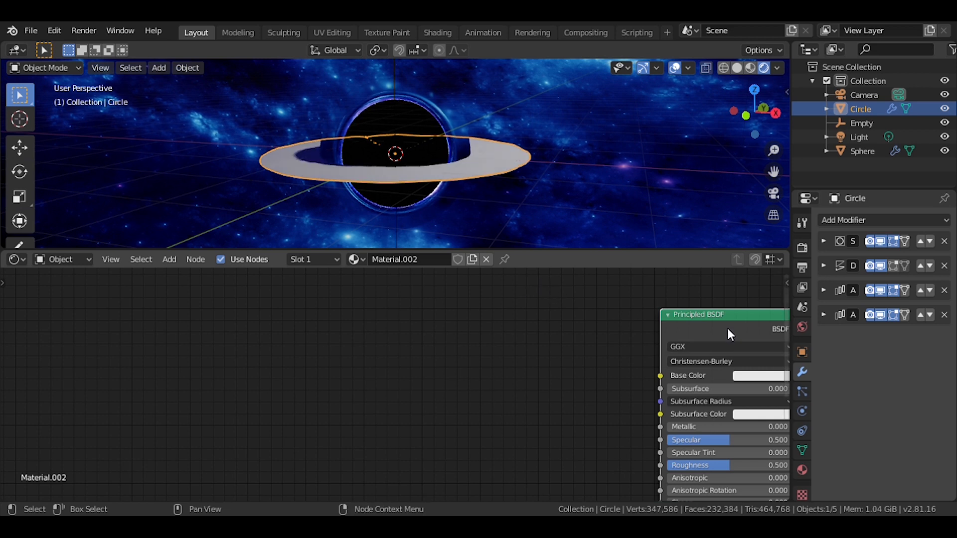
{"action": "middle_click_drag", "start_coordinate": [727, 324], "coordinate": [606, 321]}
{"action": "key", "text": "x"}
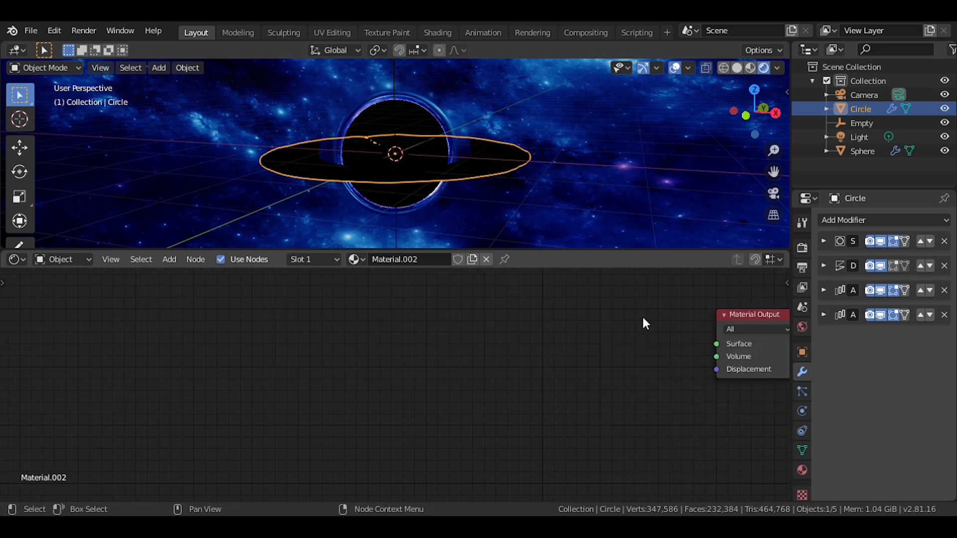
Add an Emission node and connect it to the Material Output's Surface input
{"action": "key", "text": "shift+a"}
{"action": "left_click", "coordinate": [645, 316]}
{"action": "type", "text": "em"}
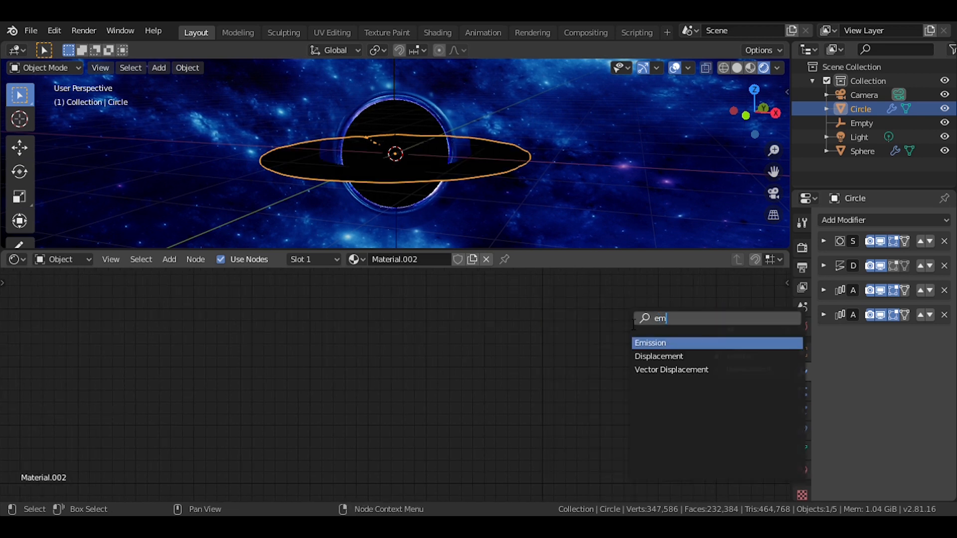
{"action": "left_click", "coordinate": [668, 344]}
{"action": "left_click", "coordinate": [651, 346]}
{"action": "left_click_drag", "start_coordinate": [628, 360], "coordinate": [716, 345]}
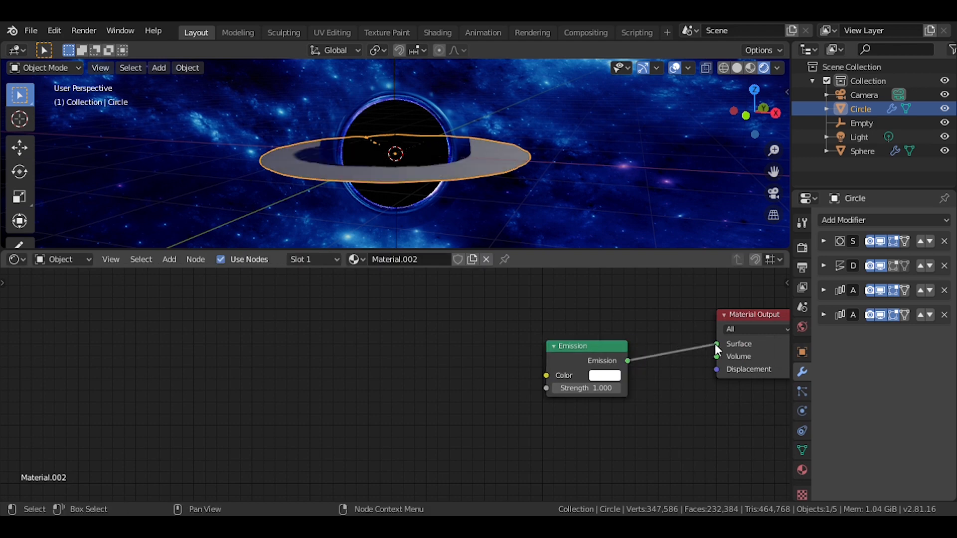
Raise the Emission node's strength to 4.800
{"action": "middle_click_drag", "start_coordinate": [583, 234], "coordinate": [591, 190]}
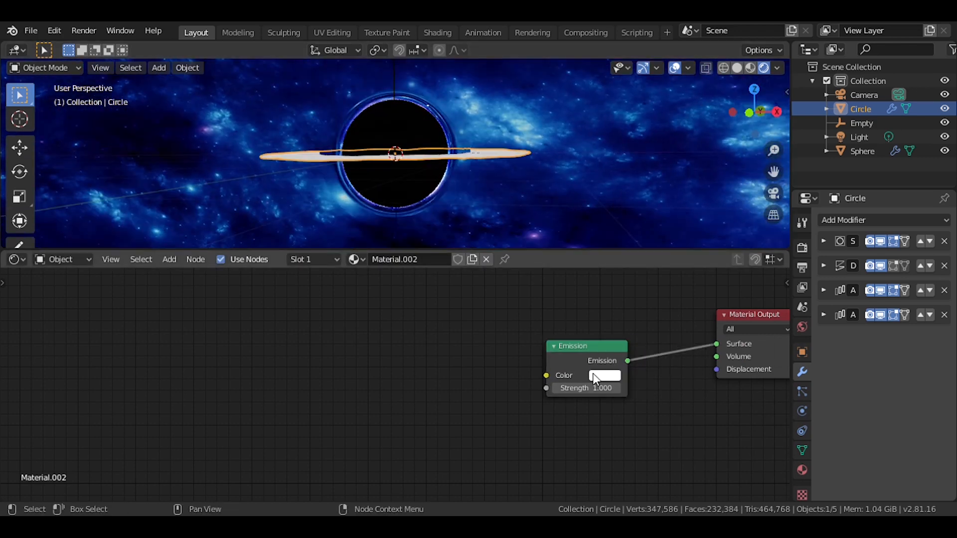
{"action": "left_click_drag", "start_coordinate": [574, 388], "coordinate": [613, 387]}
{"action": "scroll", "coordinate": [570, 344], "scroll_direction": "down", "scroll_amount": 1}
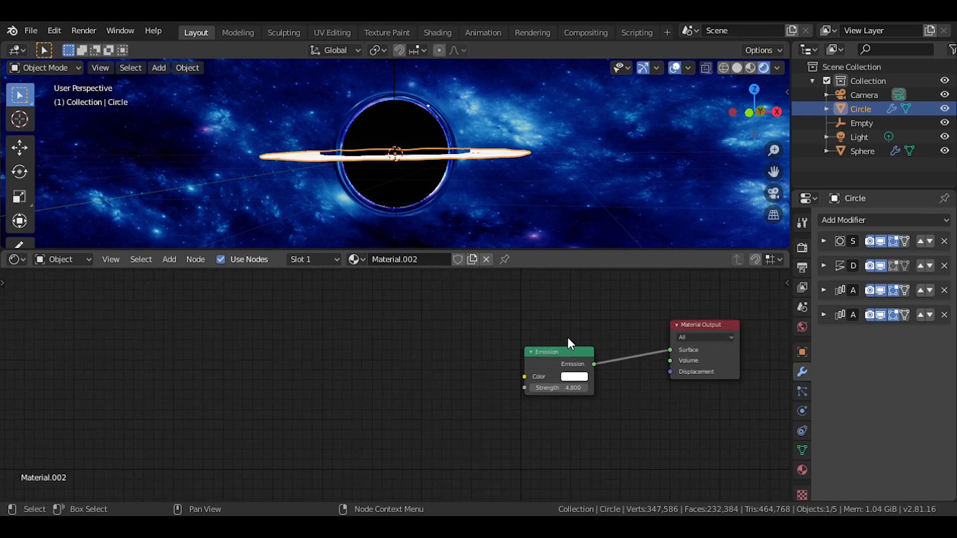
Make room beside the Emission node and insert a Mix Shader between it and the Material Output
{"action": "left_click_drag", "start_coordinate": [568, 349], "coordinate": [467, 350]}
{"action": "key", "text": "shift+a"}
{"action": "left_click", "coordinate": [510, 310]}
{"action": "type", "text": "mi"}
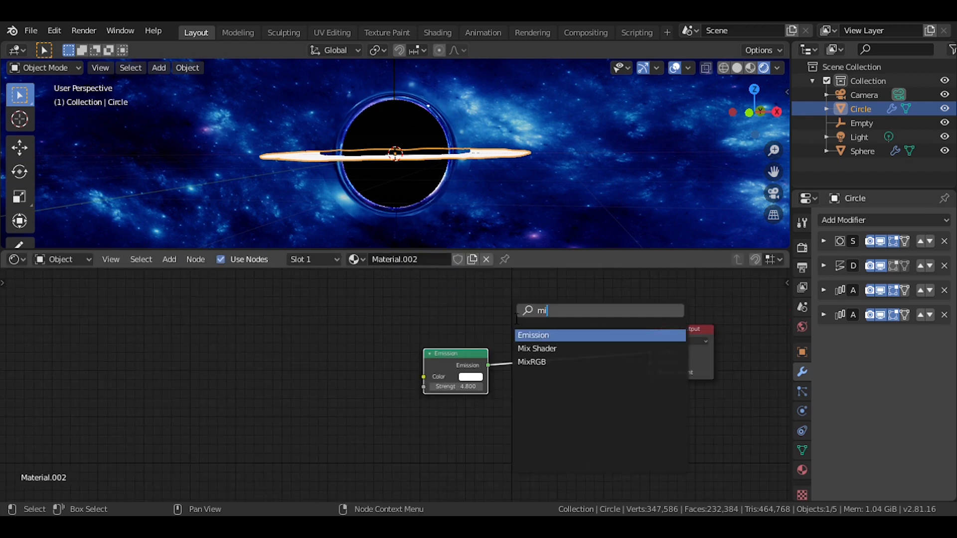
{"action": "left_click", "coordinate": [540, 348]}
{"action": "left_click", "coordinate": [540, 348]}
{"action": "middle_click_drag", "start_coordinate": [573, 171], "coordinate": [635, 186]}
{"action": "scroll", "coordinate": [531, 201], "scroll_direction": "up", "scroll_amount": 4}
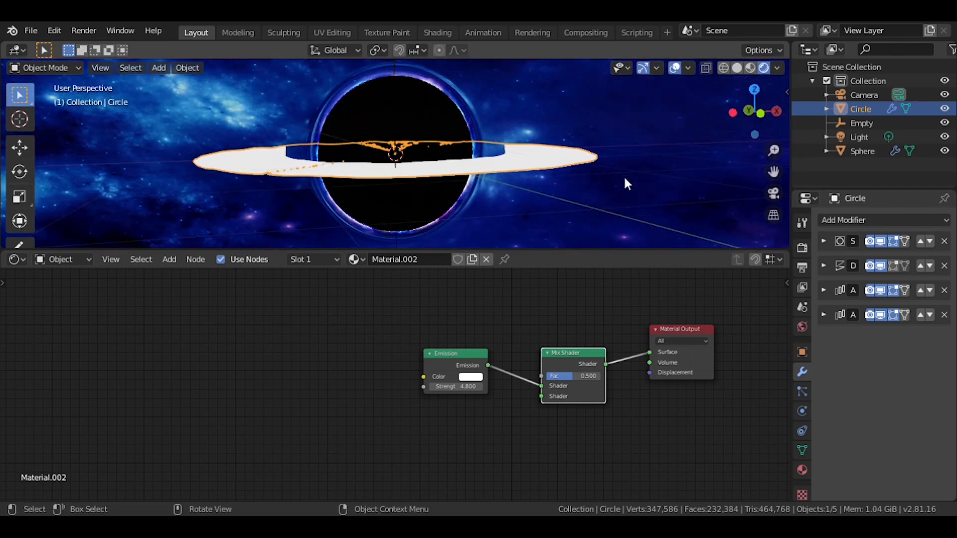
Enable Screen Space Reflections with Refraction for the Eevee renderer, check the lensed disc, and save the file
{"action": "left_click", "coordinate": [802, 248]}
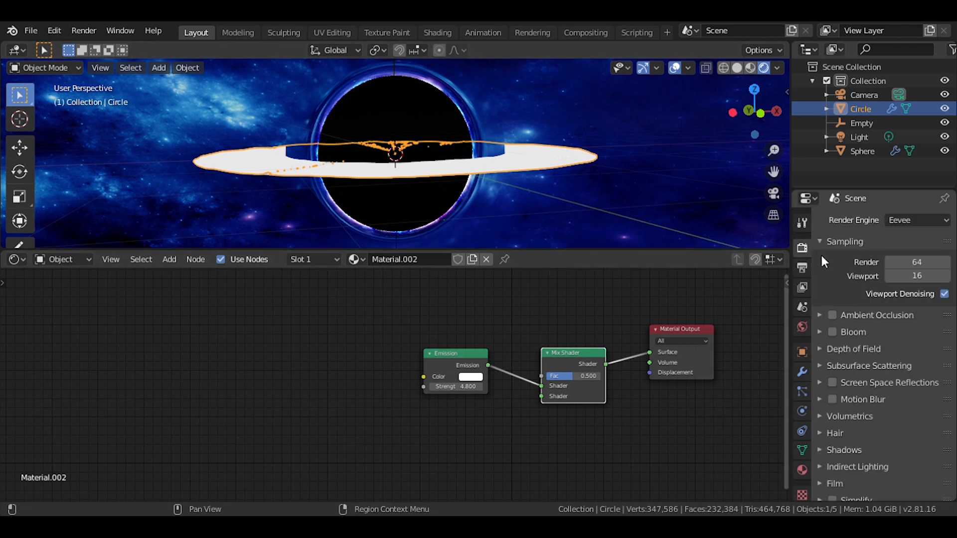
{"action": "left_click", "coordinate": [832, 383]}
{"action": "left_click", "coordinate": [820, 383]}
{"action": "left_click", "coordinate": [930, 404]}
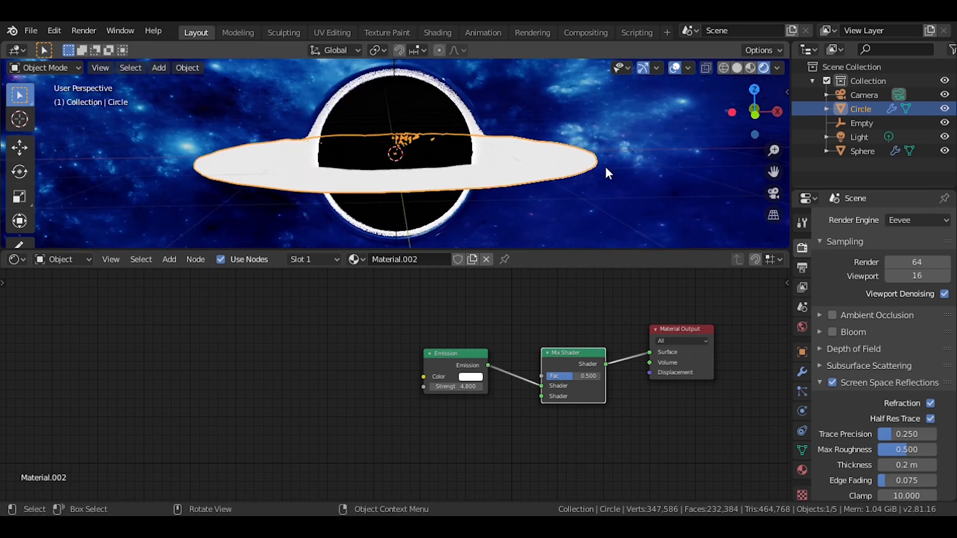
{"action": "left_click", "coordinate": [620, 154]}
{"action": "middle_click_drag", "start_coordinate": [631, 147], "coordinate": [594, 137]}
{"action": "scroll", "coordinate": [594, 136], "scroll_direction": "down", "scroll_amount": 4}
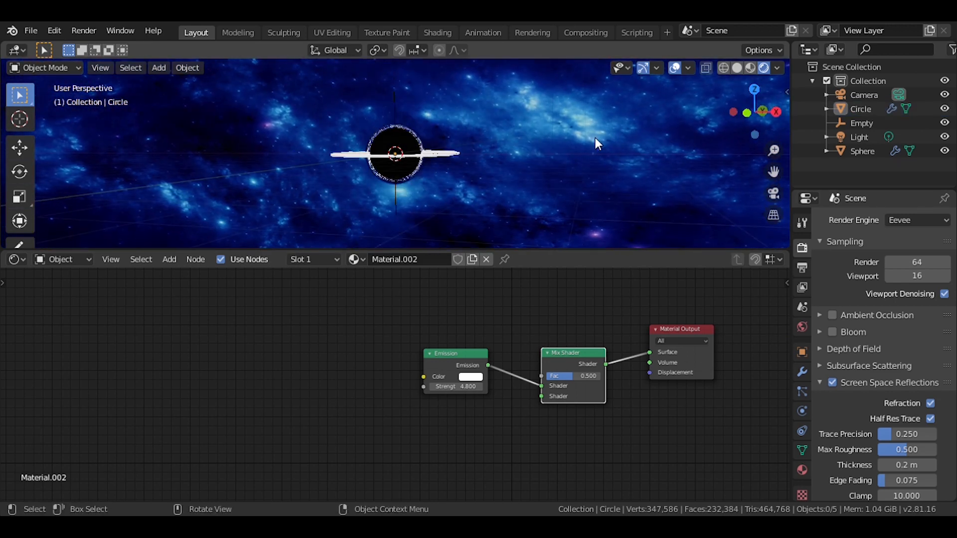
{"action": "scroll", "coordinate": [595, 139], "scroll_direction": "up", "scroll_amount": 4}
{"action": "middle_click_drag", "start_coordinate": [595, 138], "coordinate": [573, 179]}
{"action": "scroll", "coordinate": [511, 370], "scroll_direction": "down", "scroll_amount": 1}
{"action": "scroll", "coordinate": [454, 192], "scroll_direction": "down", "scroll_amount": 1}
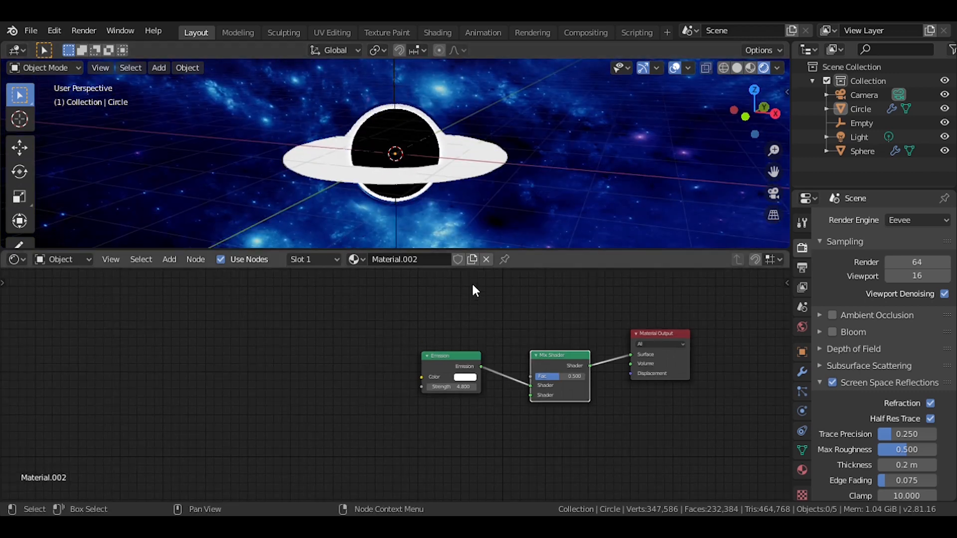
{"action": "key", "text": "ctrl+s"}
Add a Gradient Texture node before the Emission node and set its gradient type to Spherical
{"action": "scroll", "coordinate": [471, 338], "scroll_direction": "up", "scroll_amount": 1}
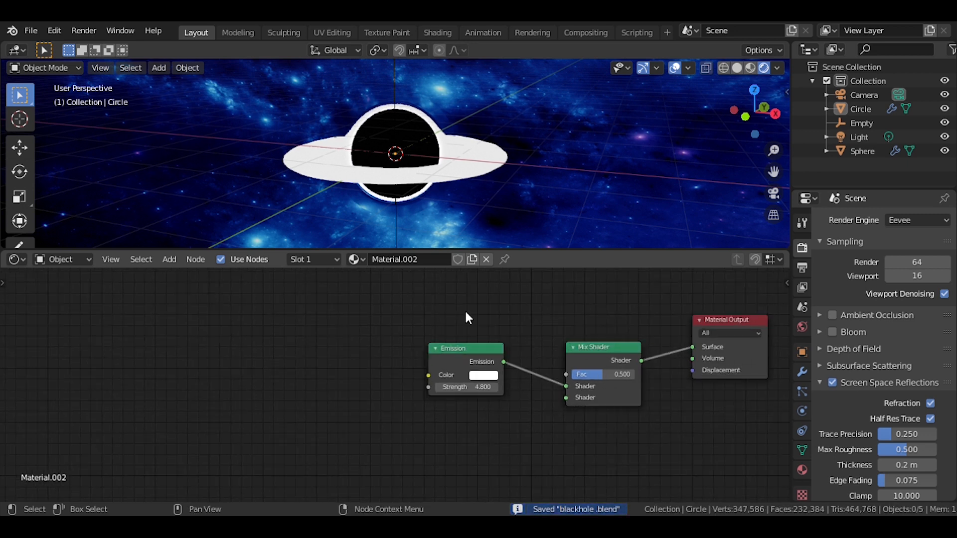
{"action": "key", "text": "shift+a"}
{"action": "type", "text": "gra"}
{"action": "key", "text": "Return"}
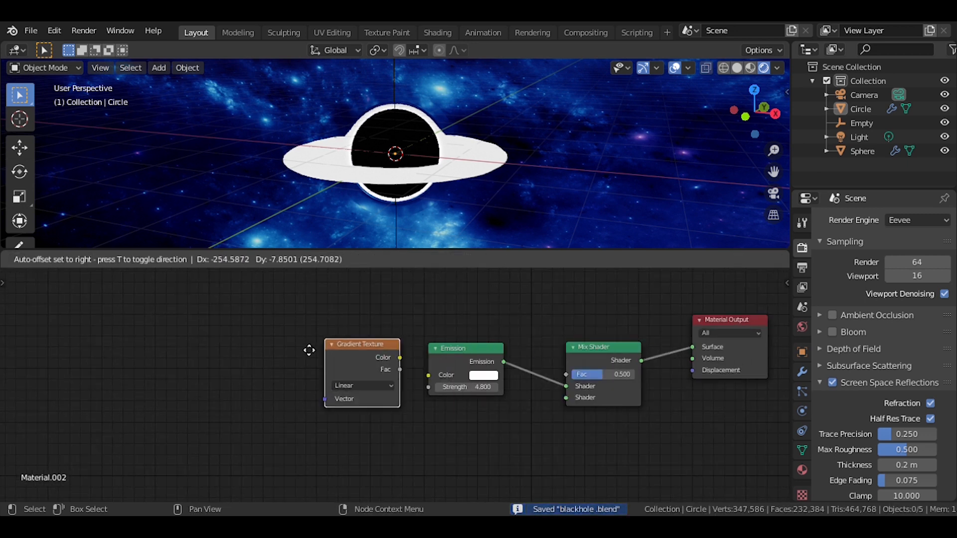
{"action": "left_click", "coordinate": [209, 380]}
{"action": "left_click", "coordinate": [261, 415]}
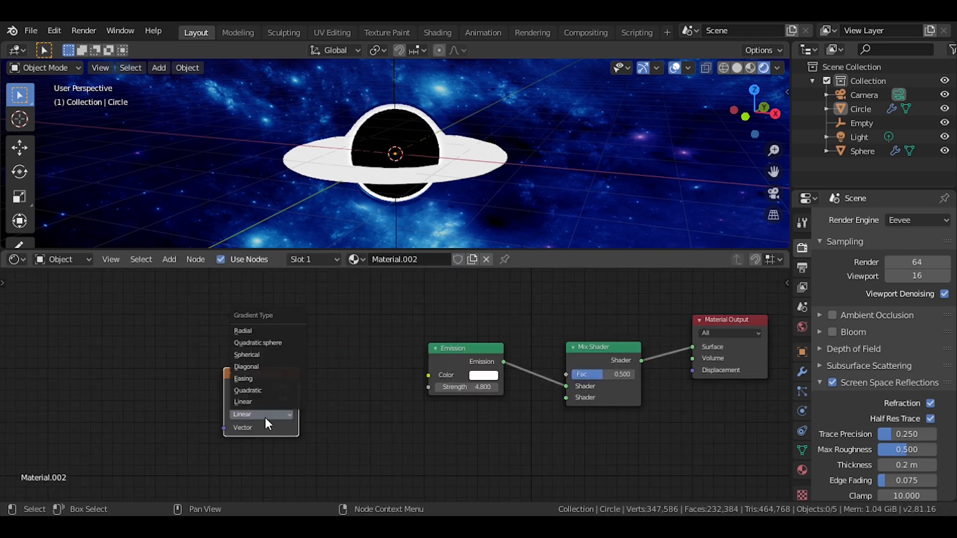
{"action": "left_click", "coordinate": [255, 356]}
Add a ColorRamp node between the Gradient Texture and Emission nodes
{"action": "key", "text": "shift+a"}
{"action": "left_click", "coordinate": [304, 350]}
{"action": "type", "text": "co"}
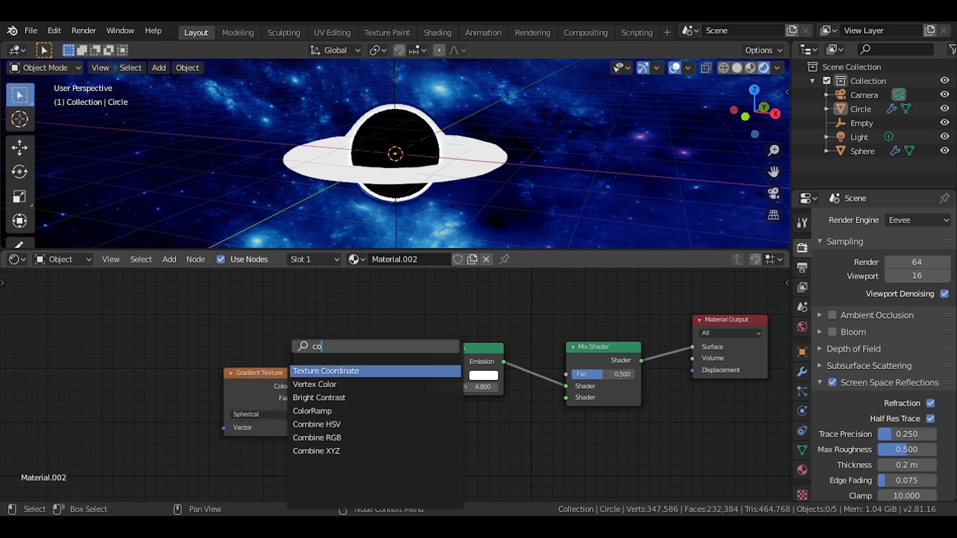
{"action": "type", "text": "l"}
{"action": "key", "text": "Return"}
{"action": "left_click", "coordinate": [293, 354]}
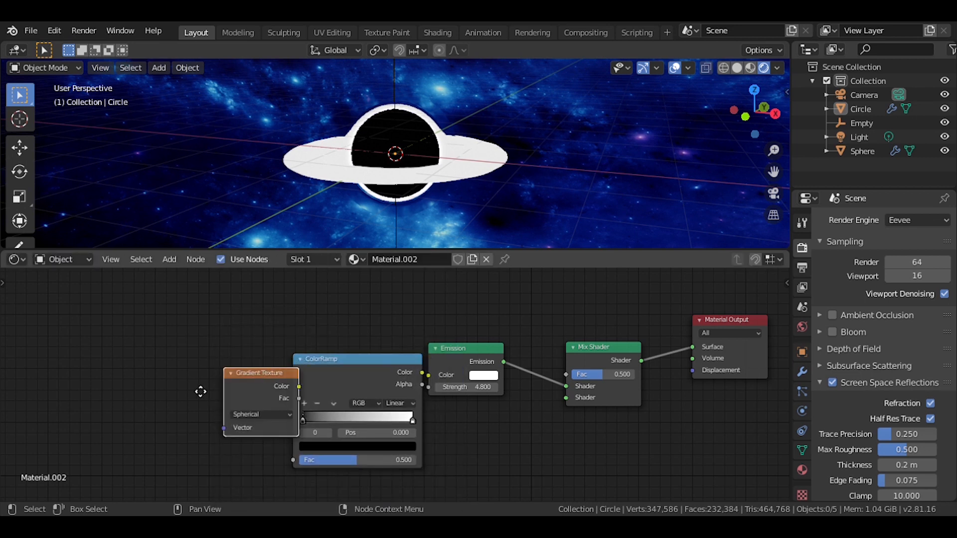
Space the nodes apart and link the Gradient Texture's Color to the ColorRamp's Fac and the ramp's Color to the Emission Color
{"action": "left_click_drag", "start_coordinate": [200, 392], "coordinate": [87, 397]}
{"action": "left_click_drag", "start_coordinate": [333, 378], "coordinate": [297, 377]}
{"action": "left_click_drag", "start_coordinate": [386, 371], "coordinate": [429, 375]}
{"action": "middle_click_drag", "start_coordinate": [384, 333], "coordinate": [455, 305]}
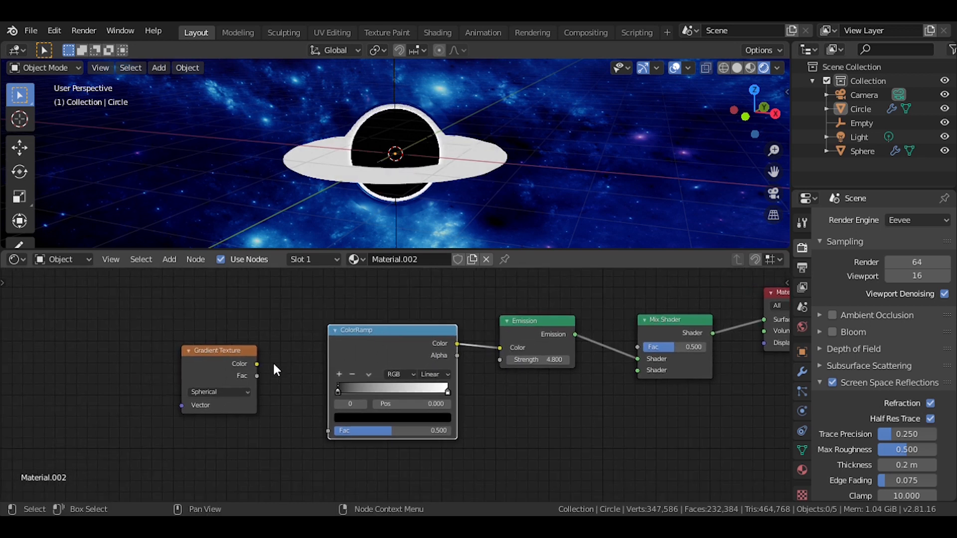
{"action": "left_click_drag", "start_coordinate": [257, 364], "coordinate": [326, 432]}
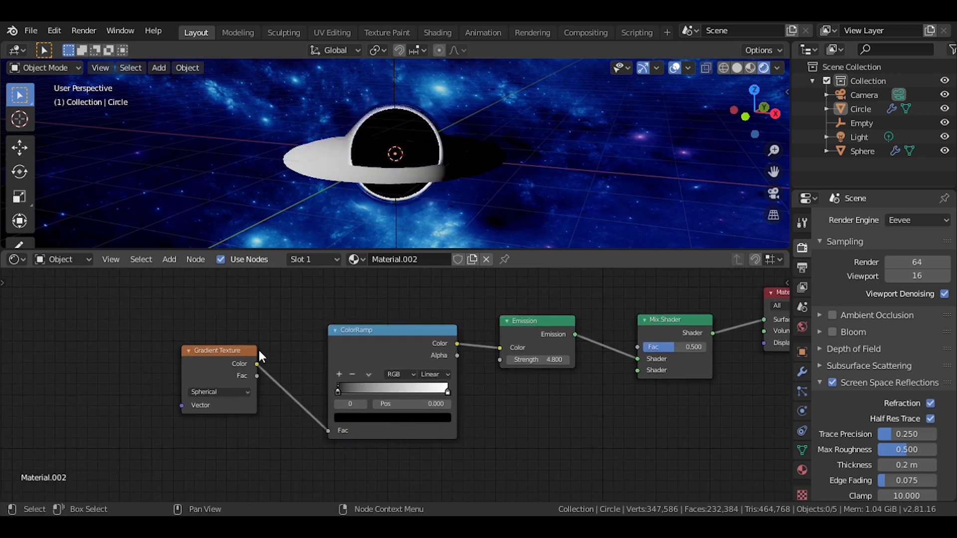
Add Mapping and Texture Coordinate nodes to the Gradient Texture and feed the mapping from the Object output
{"action": "left_click", "coordinate": [217, 360]}
{"action": "key", "text": "ctrl+t"}
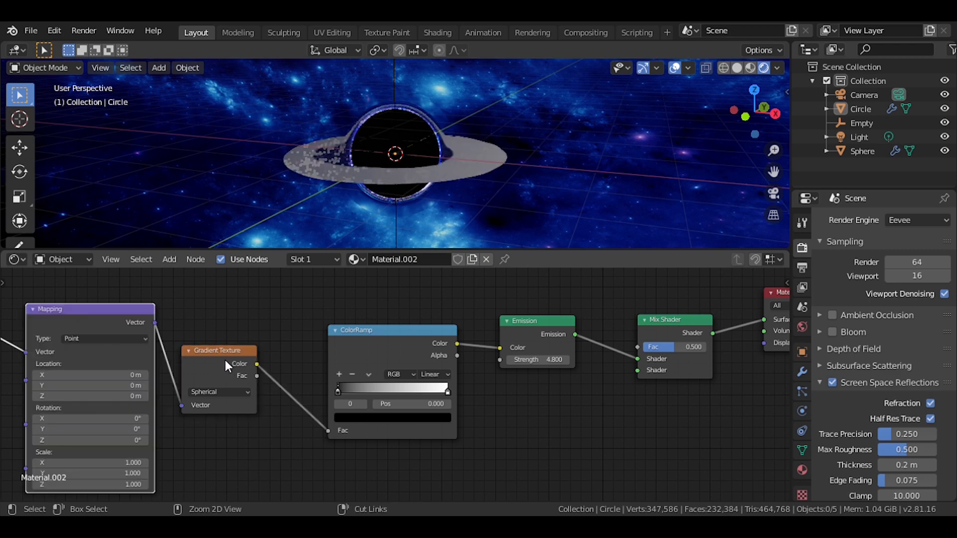
{"action": "middle_click_drag", "start_coordinate": [235, 300], "coordinate": [391, 286]}
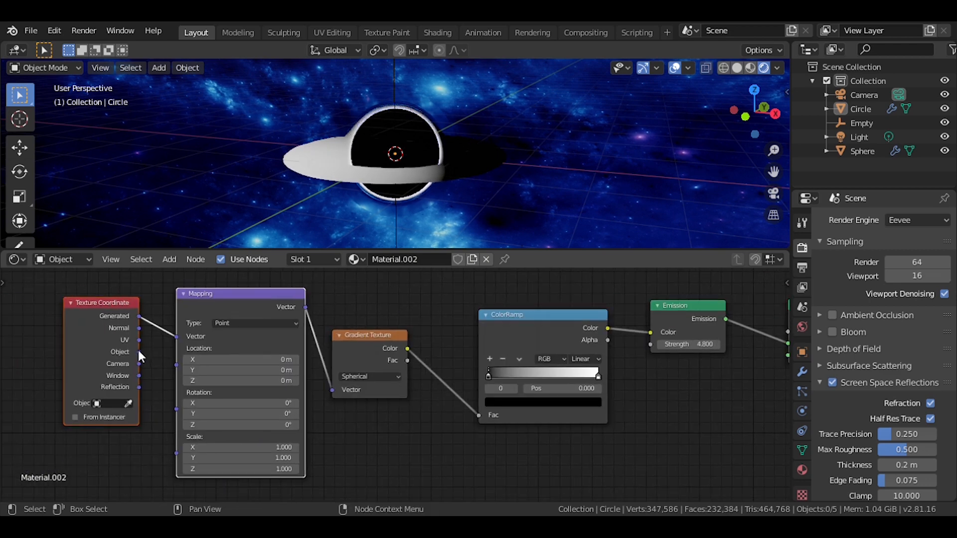
{"action": "left_click_drag", "start_coordinate": [139, 351], "coordinate": [178, 337]}
{"action": "mouse_move", "coordinate": [428, 189]}
{"action": "middle_mouse_down"}
{"action": "mouse_move", "coordinate": [513, 127]}
{"action": "mouse_move", "coordinate": [513, 155]}
{"action": "middle_mouse_up"}
Color the ColorRamp's first stop orange with hue 0.080, saturation 1.000 and value 1.000
{"action": "scroll", "coordinate": [534, 373], "scroll_direction": "up", "scroll_amount": 2}
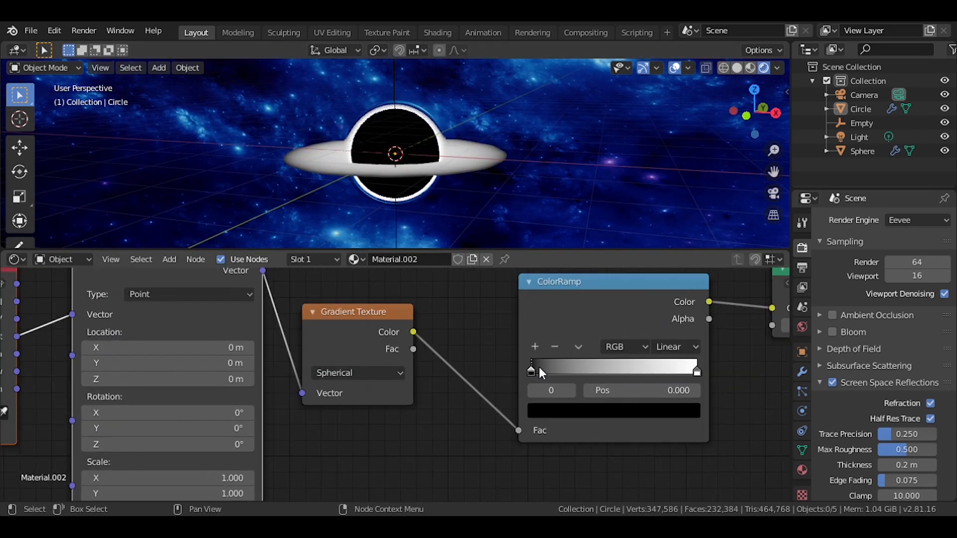
{"action": "left_click", "coordinate": [551, 411]}
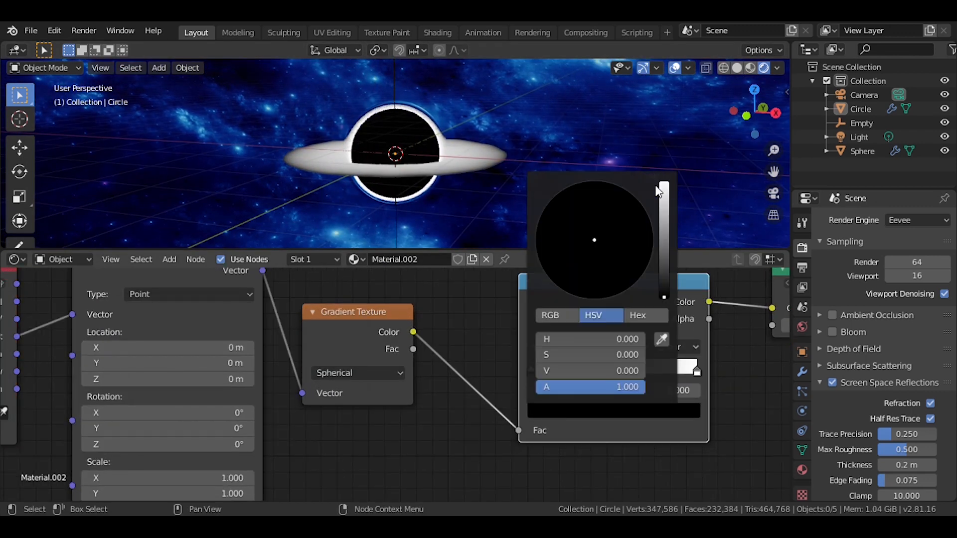
{"action": "left_click_drag", "start_coordinate": [658, 191], "coordinate": [664, 184]}
{"action": "left_click_drag", "start_coordinate": [593, 241], "coordinate": [567, 292]}
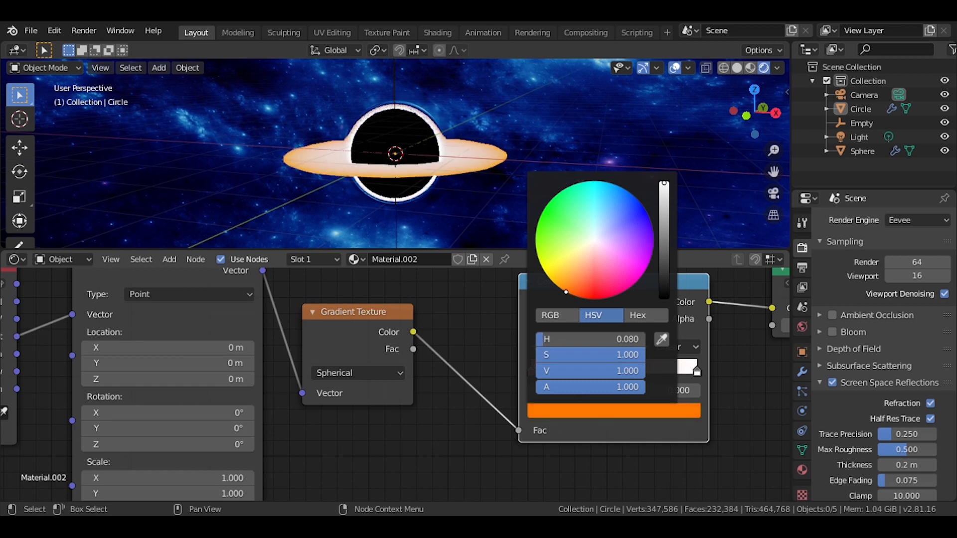
Add a ColorRamp stop at about 0.209 and color it red-orange with hue 0.043 and saturation 0.831
{"action": "left_click", "coordinate": [534, 346]}
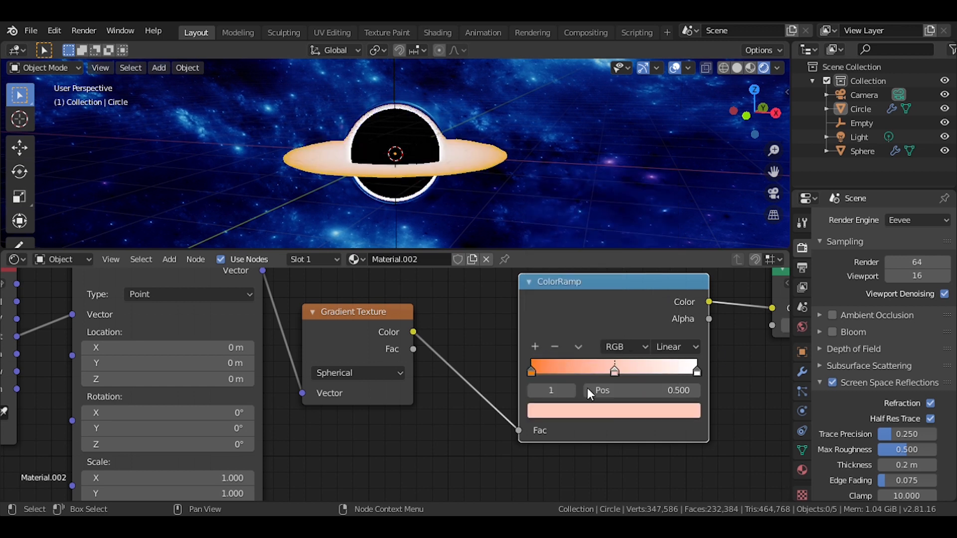
{"action": "left_click_drag", "start_coordinate": [614, 371], "coordinate": [559, 370]}
{"action": "left_click", "coordinate": [575, 410]}
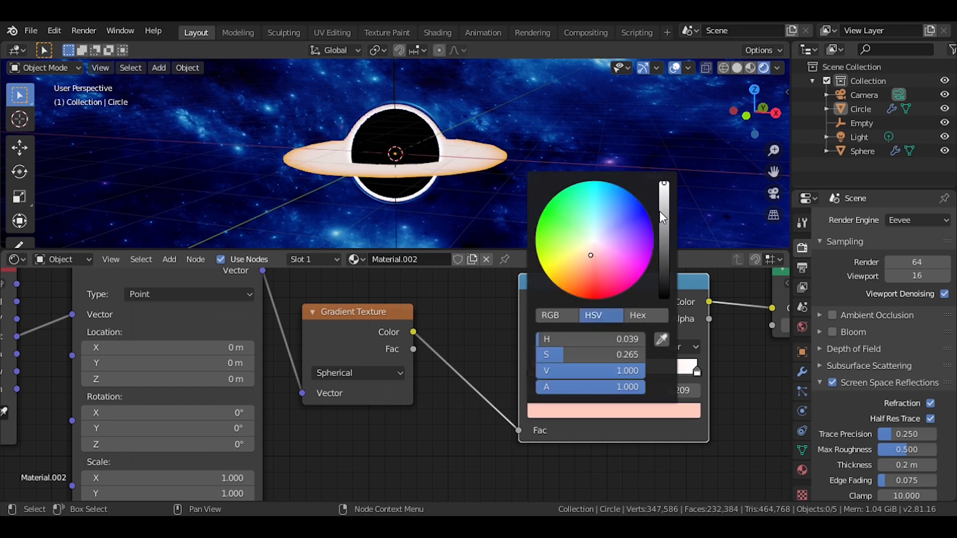
{"action": "left_click_drag", "start_coordinate": [590, 255], "coordinate": [581, 287]}
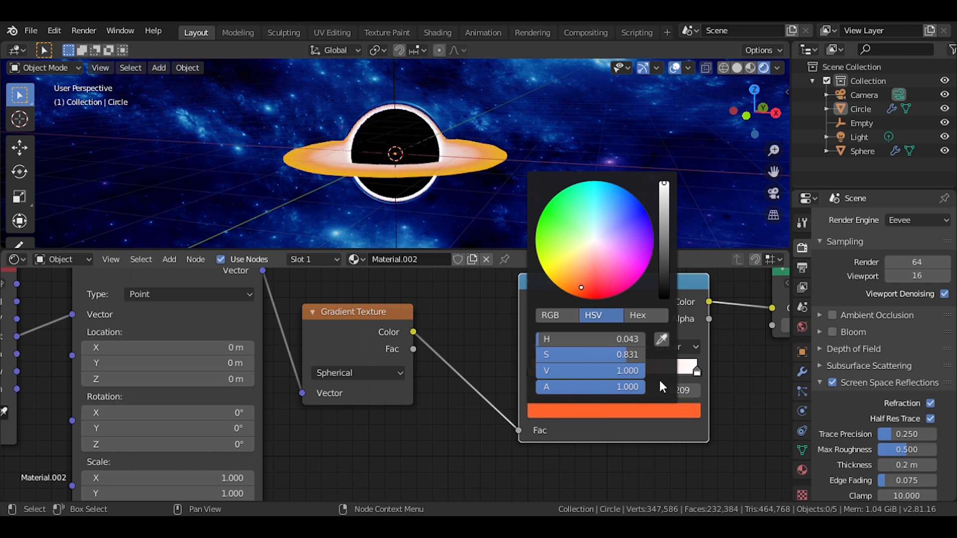
Add another ColorRamp stop at about 0.391 and color it amber yellow
{"action": "left_click", "coordinate": [535, 346]}
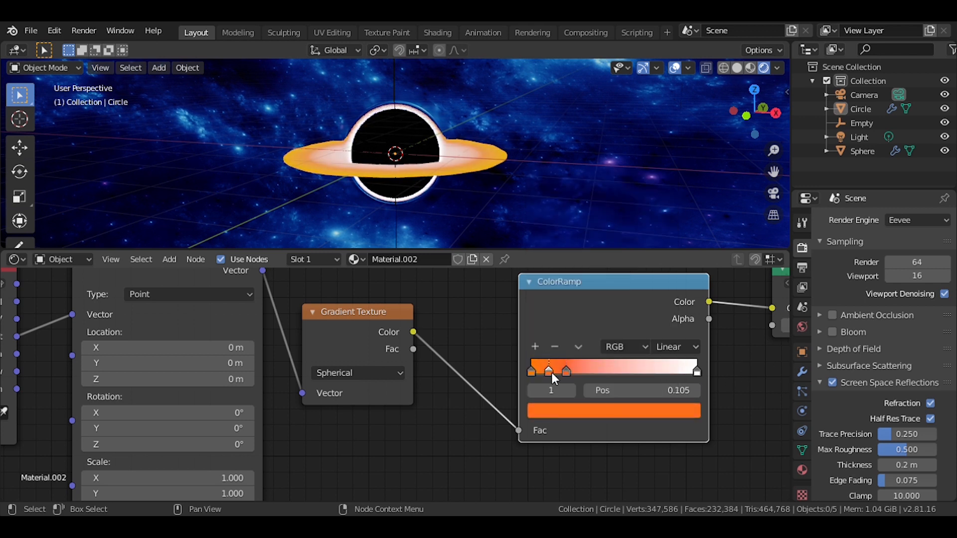
{"action": "left_click_drag", "start_coordinate": [553, 372], "coordinate": [599, 374]}
{"action": "left_click", "coordinate": [581, 411]}
{"action": "left_click_drag", "start_coordinate": [561, 258], "coordinate": [556, 279]}
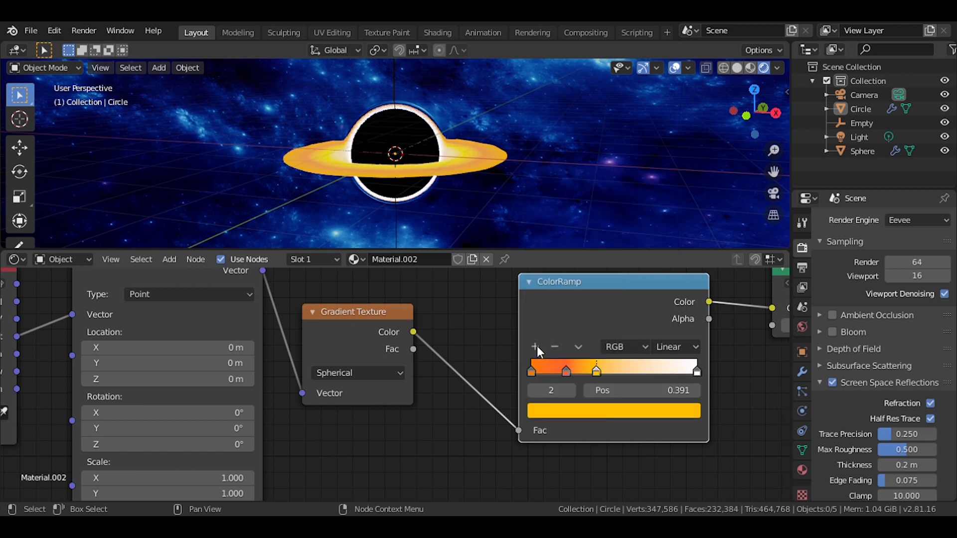
Add a ColorRamp stop at about 0.586 and color it yellow with hue 0.147 and saturation 0.899
{"action": "left_click", "coordinate": [536, 348]}
{"action": "left_click_drag", "start_coordinate": [597, 375], "coordinate": [632, 373]}
{"action": "left_click", "coordinate": [645, 411]}
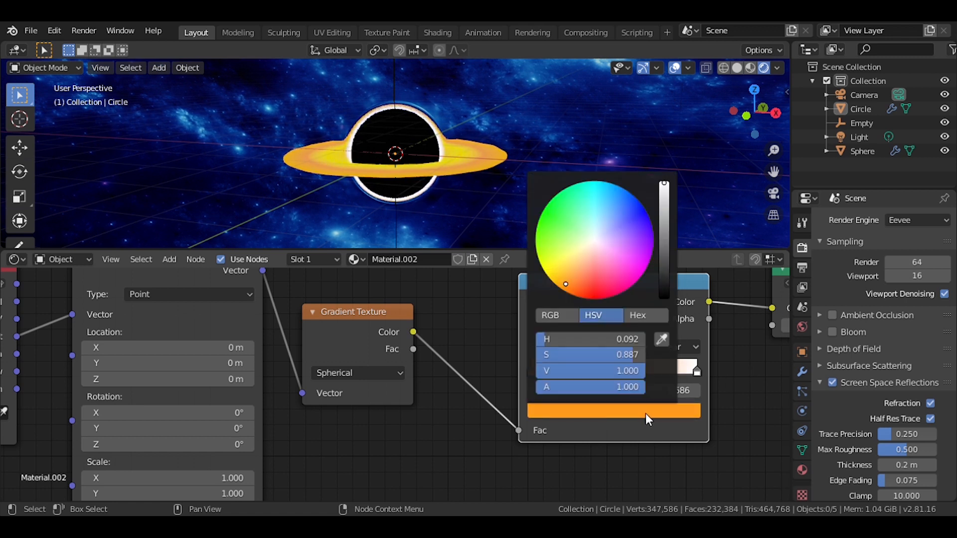
{"action": "left_click_drag", "start_coordinate": [592, 272], "coordinate": [558, 272]}
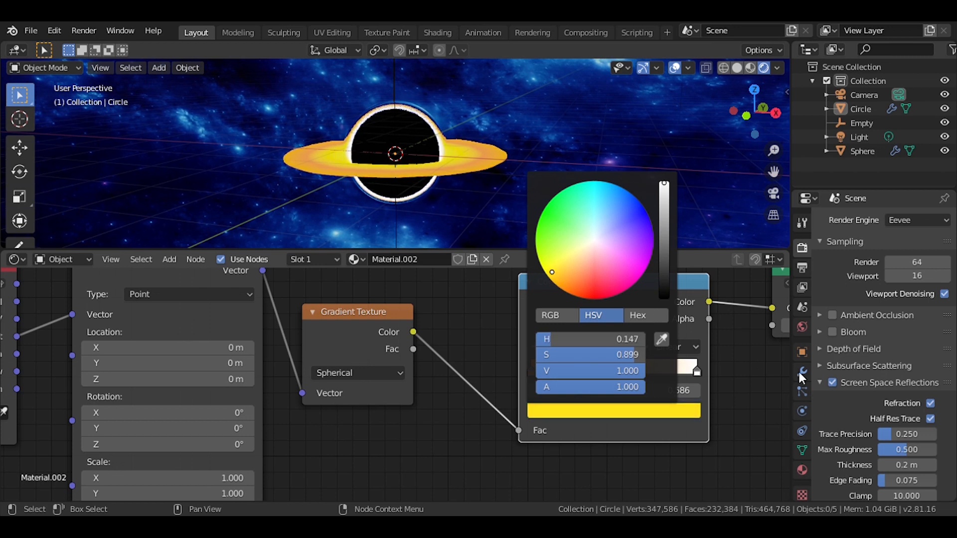
Add a ColorRamp stop at about 0.798 and color it red with hue 0.023 and saturation 1.000
{"action": "left_click", "coordinate": [536, 347]}
{"action": "left_click_drag", "start_coordinate": [613, 373], "coordinate": [664, 374]}
{"action": "left_click", "coordinate": [654, 414]}
{"action": "left_click_drag", "start_coordinate": [626, 250], "coordinate": [584, 298]}
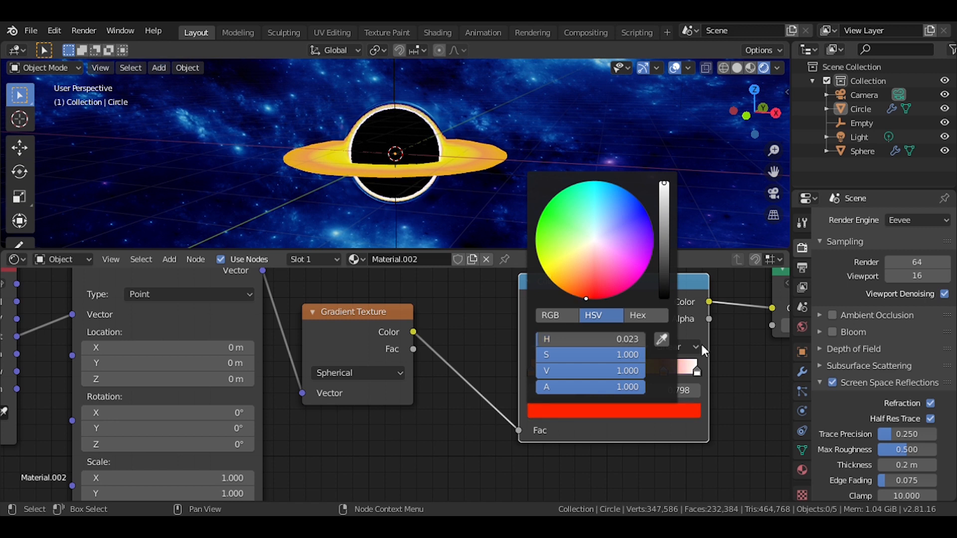
Change the ColorRamp's last stop, at position 1.000, to amber yellow
{"action": "left_click", "coordinate": [696, 374]}
{"action": "left_click", "coordinate": [690, 411]}
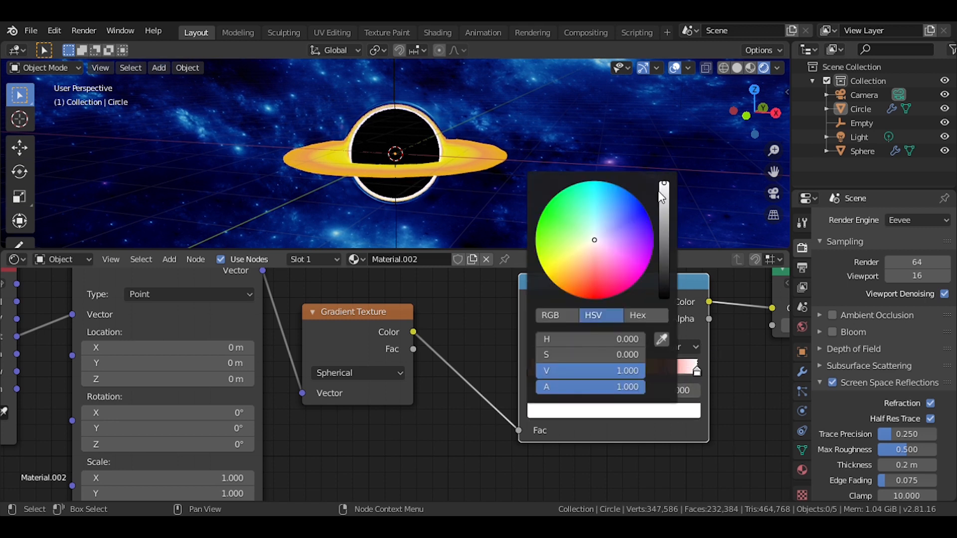
{"action": "left_click_drag", "start_coordinate": [594, 241], "coordinate": [554, 279]}
{"action": "middle_click_drag", "start_coordinate": [470, 165], "coordinate": [569, 167]}
{"action": "scroll", "coordinate": [641, 323], "scroll_direction": "down", "scroll_amount": 6}
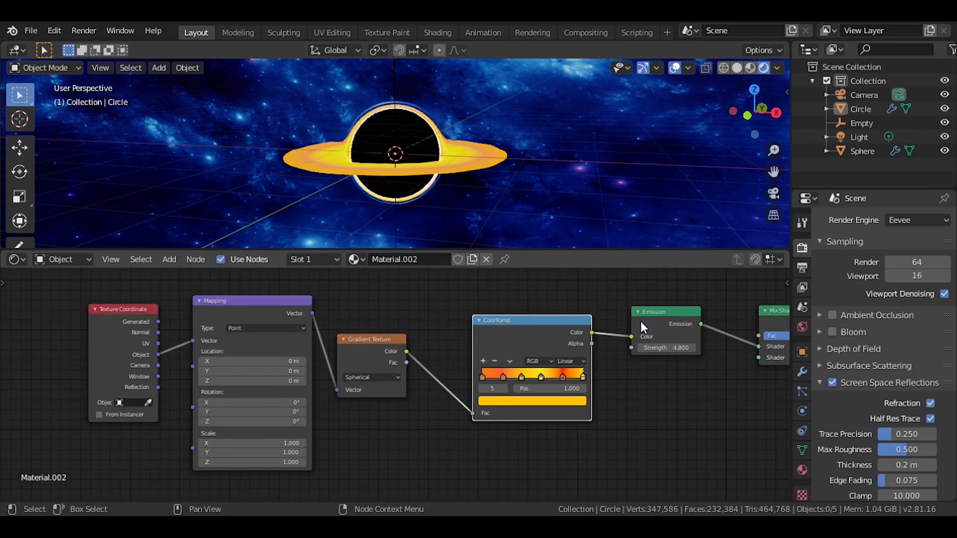
Raise the Emission strength to 12.400 and enable Bloom in the render settings to make the disc glow
{"action": "middle_click_drag", "start_coordinate": [641, 324], "coordinate": [528, 330]}
{"action": "left_click_drag", "start_coordinate": [569, 352], "coordinate": [628, 352]}
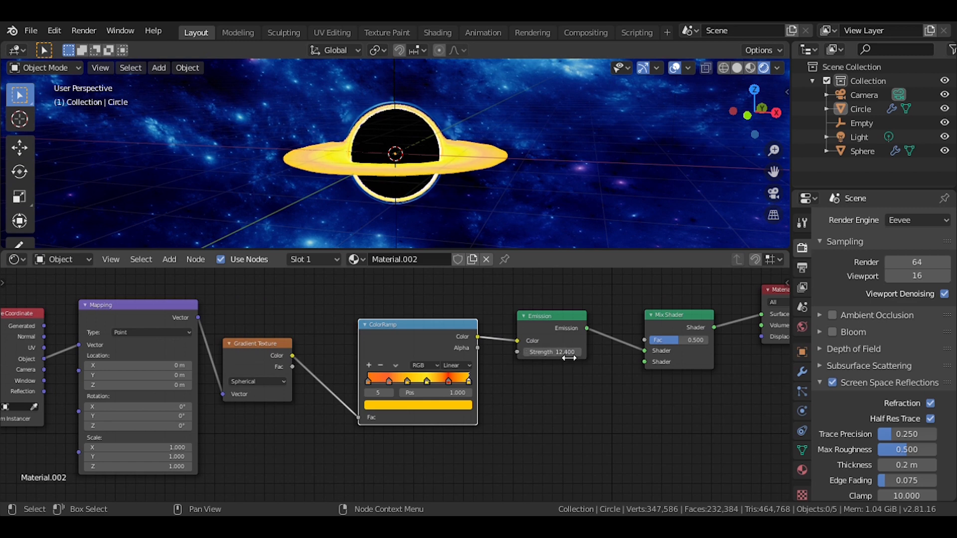
{"action": "left_click", "coordinate": [832, 332]}
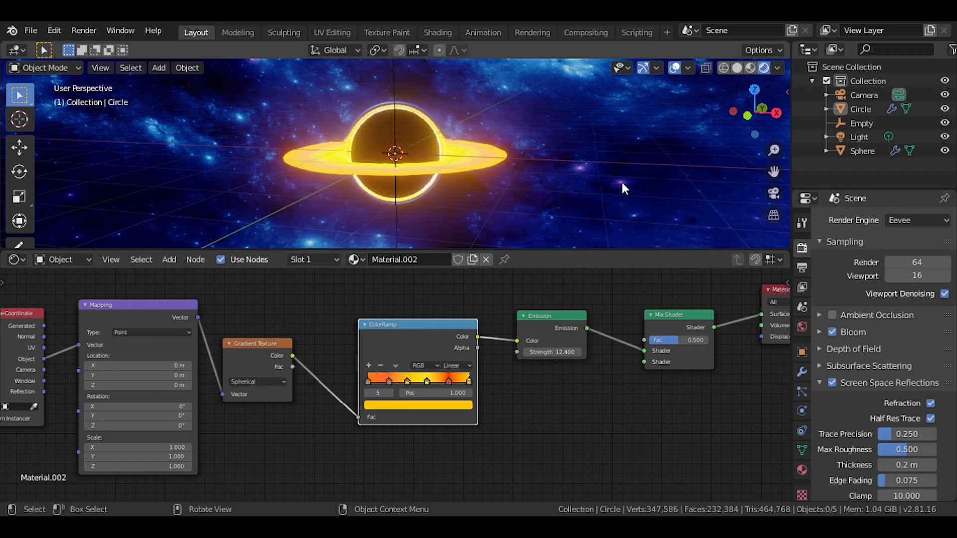
{"action": "middle_click_drag", "start_coordinate": [621, 180], "coordinate": [624, 166]}
{"action": "scroll", "coordinate": [623, 167], "scroll_direction": "up", "scroll_amount": 4}
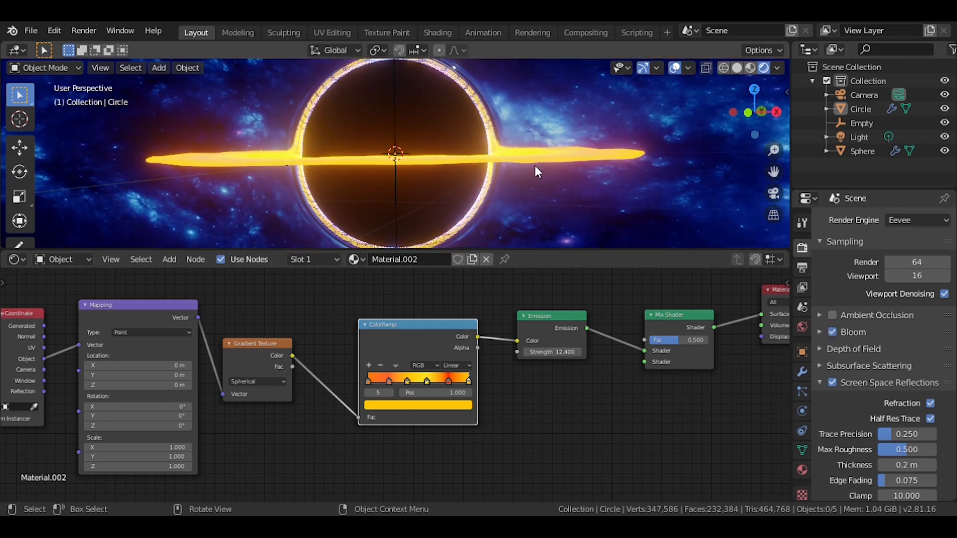
{"action": "scroll", "coordinate": [525, 196], "scroll_direction": "down", "scroll_amount": 3}
{"action": "middle_click_drag", "start_coordinate": [555, 166], "coordinate": [529, 154]}
{"action": "scroll", "coordinate": [472, 300], "scroll_direction": "down", "scroll_amount": 1}
Add a Transparent BSDF node below the Emission node and connect it to the Mix Shader's second Shader input
{"action": "key", "text": "shift+a"}
{"action": "left_click", "coordinate": [578, 353]}
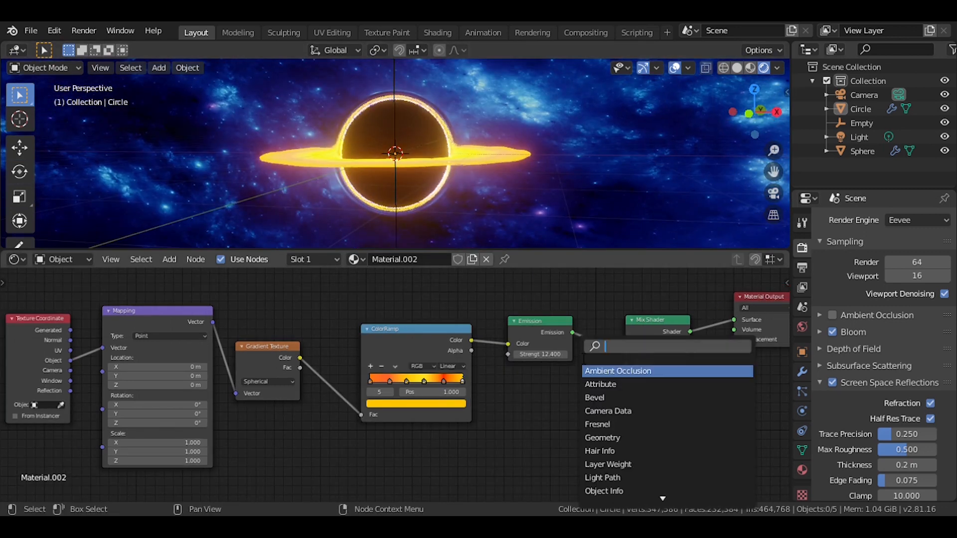
{"action": "type", "text": "tra"}
{"action": "left_click", "coordinate": [593, 388]}
{"action": "left_click", "coordinate": [491, 404]}
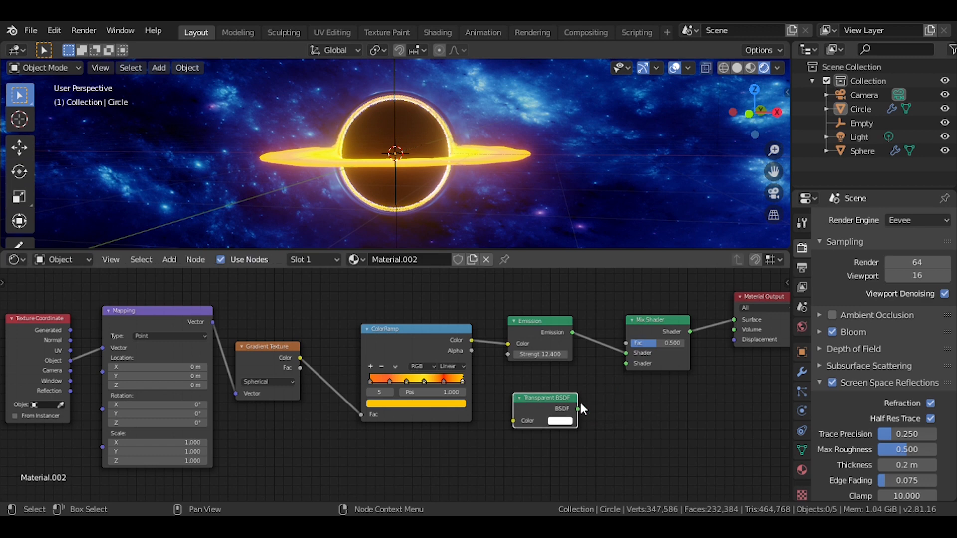
{"action": "left_click_drag", "start_coordinate": [578, 409], "coordinate": [626, 363]}
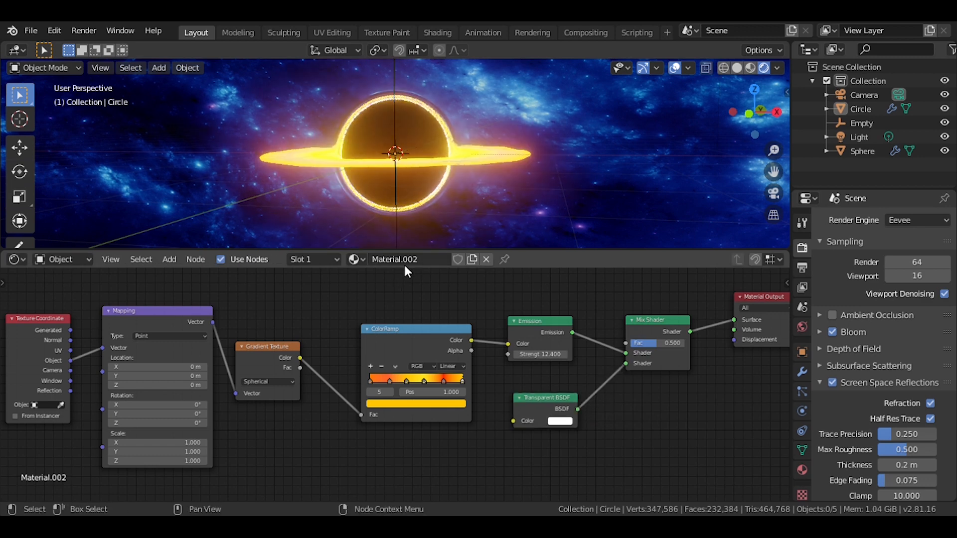
{"action": "scroll", "coordinate": [438, 289], "scroll_direction": "down", "scroll_amount": 1}
{"action": "scroll", "coordinate": [443, 299], "scroll_direction": "down", "scroll_amount": 1}
{"action": "key", "text": "shift+a"}
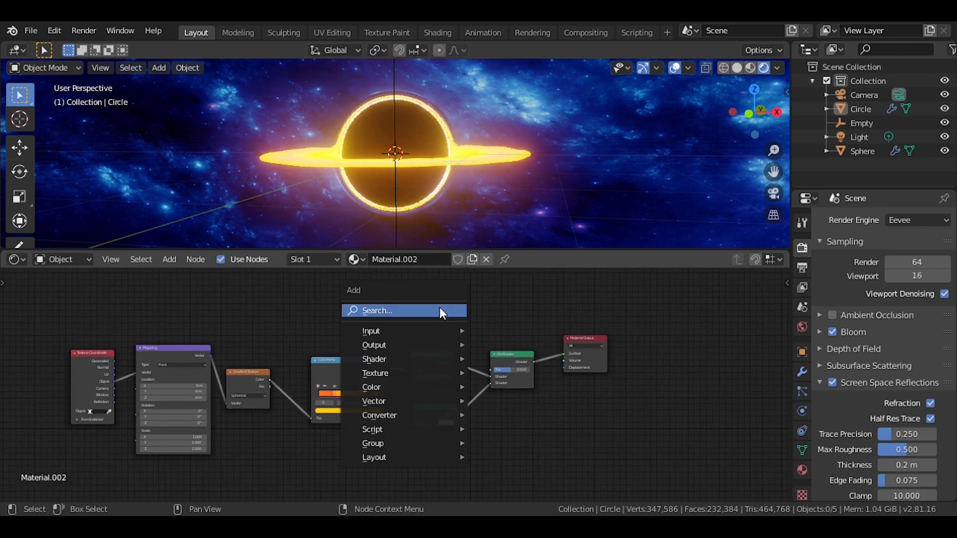
{"action": "left_click", "coordinate": [440, 310]}
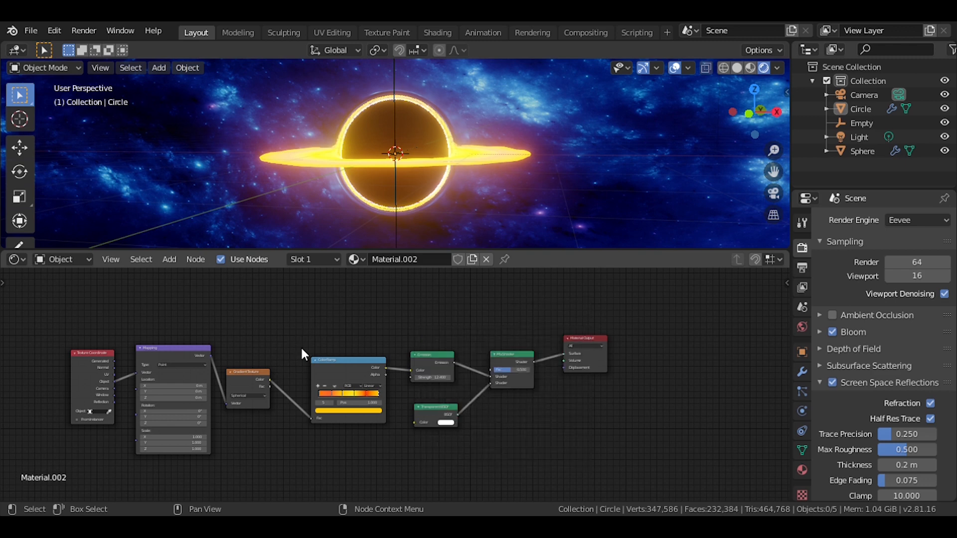
Select the Texture Coordinate, Mapping and Gradient Texture nodes and move them farther from the ColorRamp
{"action": "scroll", "coordinate": [299, 352], "scroll_direction": "down", "scroll_amount": 1}
{"action": "left_click_drag", "start_coordinate": [117, 309], "coordinate": [220, 378]}
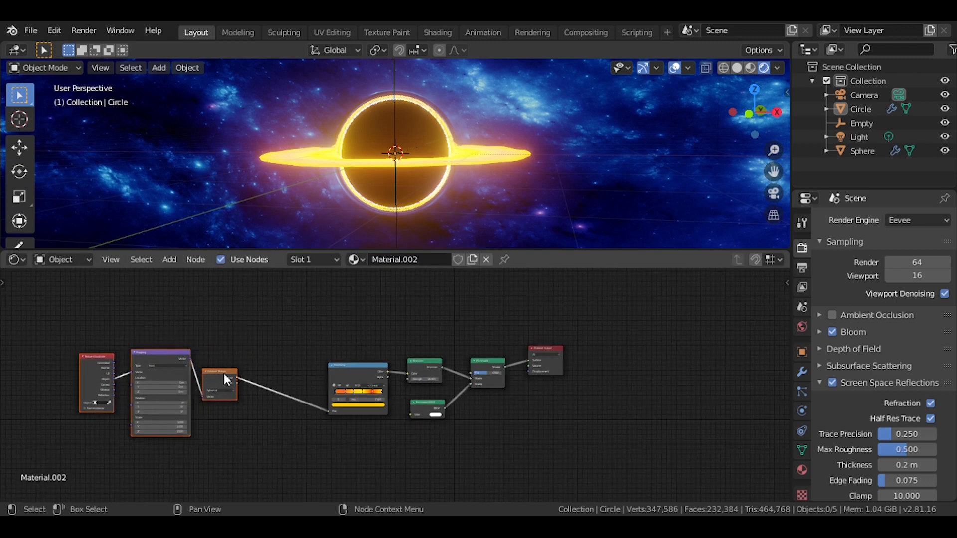
Insert a Noise Texture node on the link between the Gradient Texture and the ColorRamp
{"action": "left_click", "coordinate": [251, 361]}
{"action": "key", "text": "shift+a"}
{"action": "left_click", "coordinate": [260, 355]}
{"action": "type", "text": "noi"}
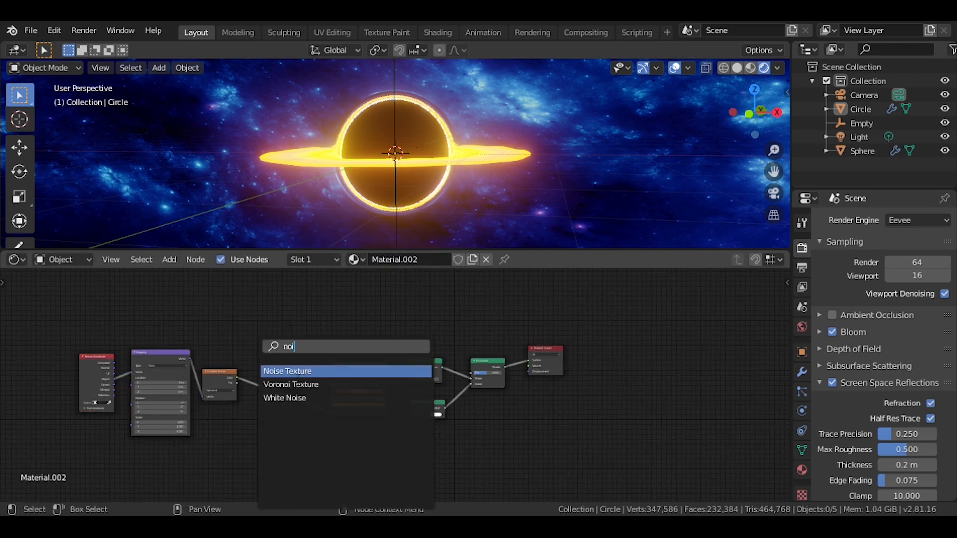
{"action": "key", "text": "Return"}
{"action": "left_click", "coordinate": [263, 369]}
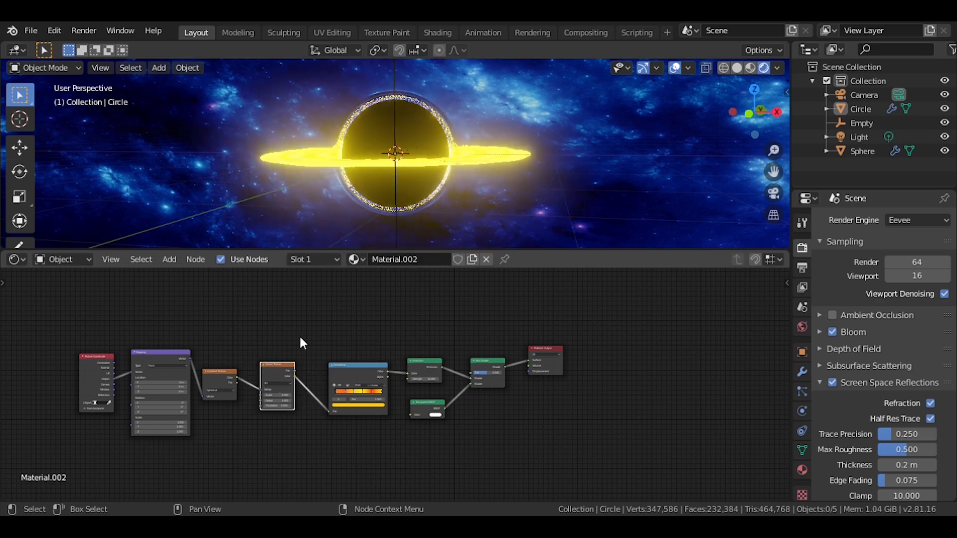
Set the Noise Texture's Scale to 17.200 and its Detail to 16.000
{"action": "scroll", "coordinate": [301, 343], "scroll_direction": "up", "scroll_amount": 5}
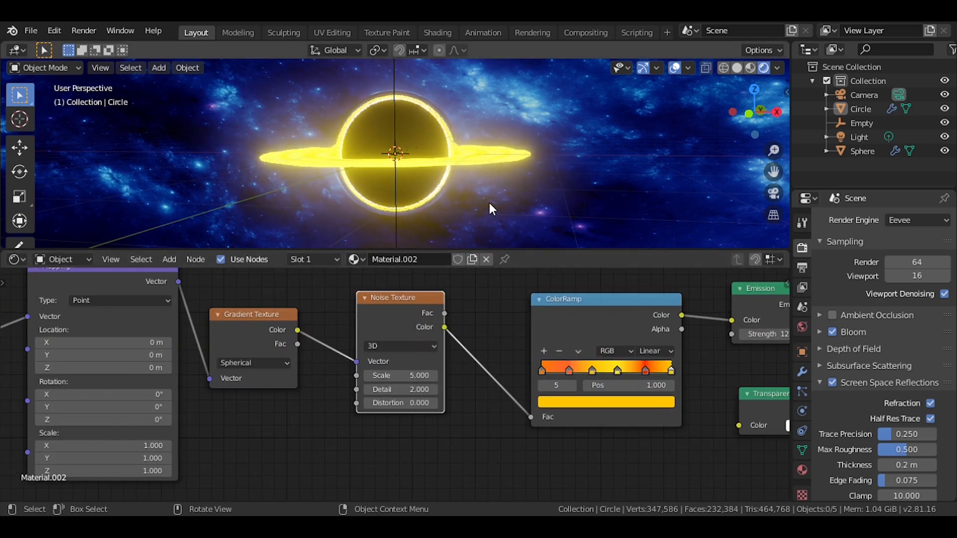
{"action": "left_click_drag", "start_coordinate": [394, 375], "coordinate": [478, 389]}
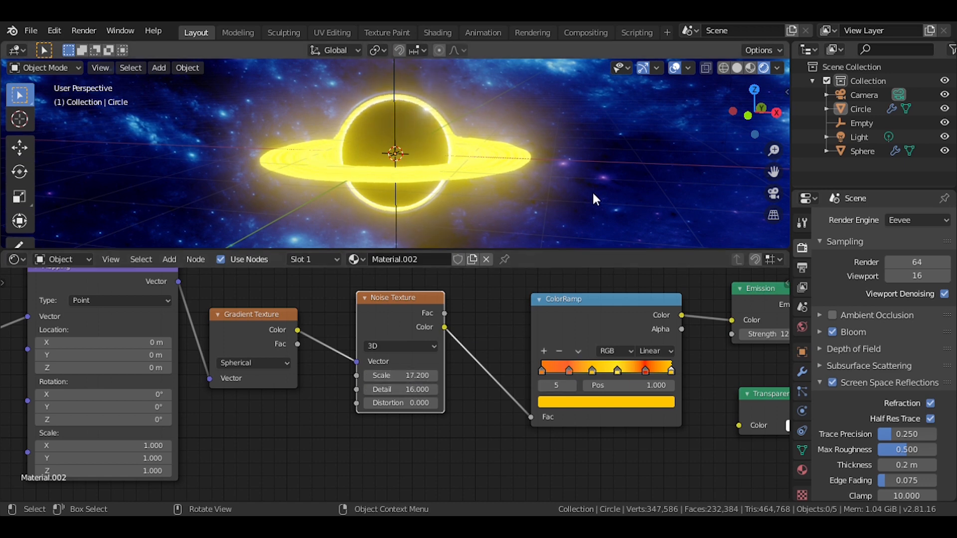
{"action": "scroll", "coordinate": [583, 194], "scroll_direction": "up", "scroll_amount": 6}
Change the ColorRamp stop at position 0.586 to a dark orange-red
{"action": "left_click", "coordinate": [543, 372]}
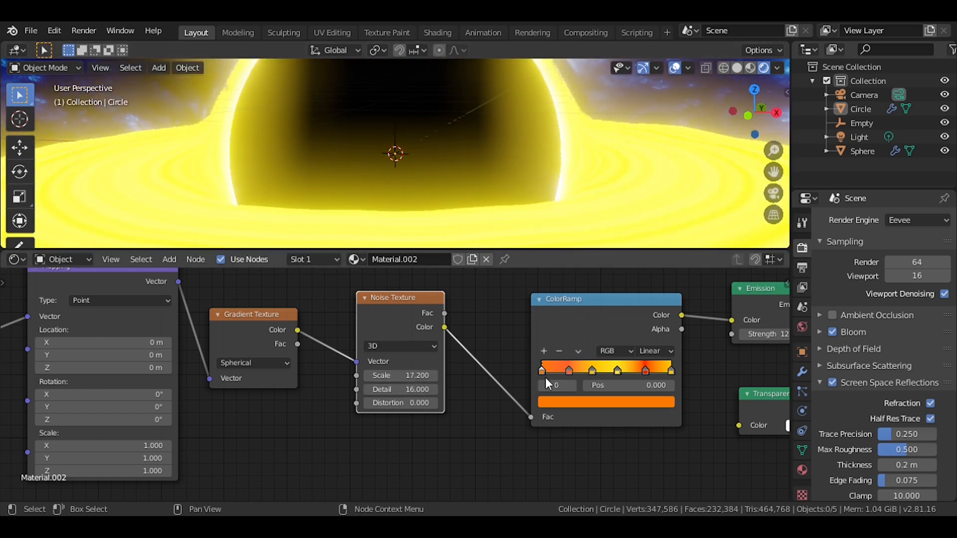
{"action": "left_click", "coordinate": [665, 371]}
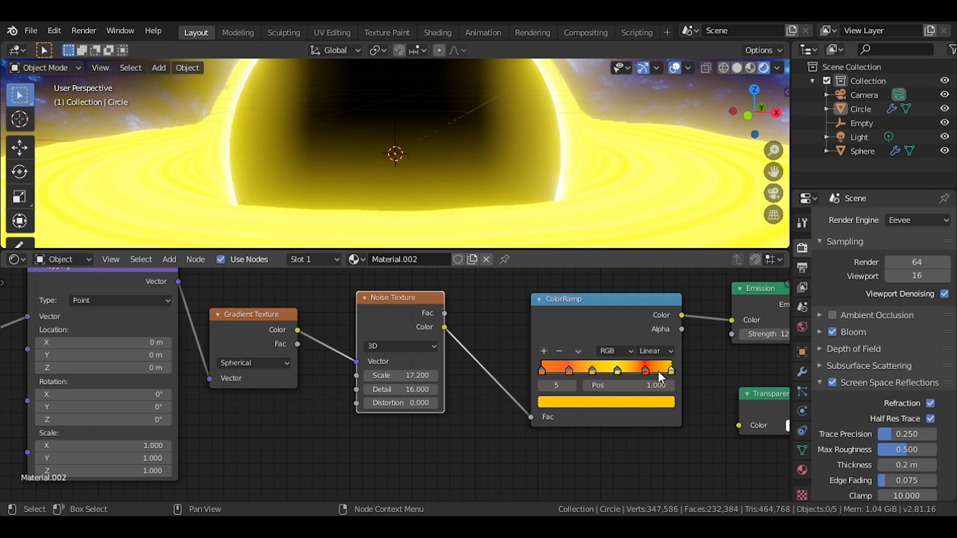
{"action": "left_click", "coordinate": [612, 402]}
{"action": "left_click_drag", "start_coordinate": [557, 292], "coordinate": [582, 309]}
{"action": "scroll", "coordinate": [536, 136], "scroll_direction": "down", "scroll_amount": 3}
{"action": "scroll", "coordinate": [536, 136], "scroll_direction": "down", "scroll_amount": 2}
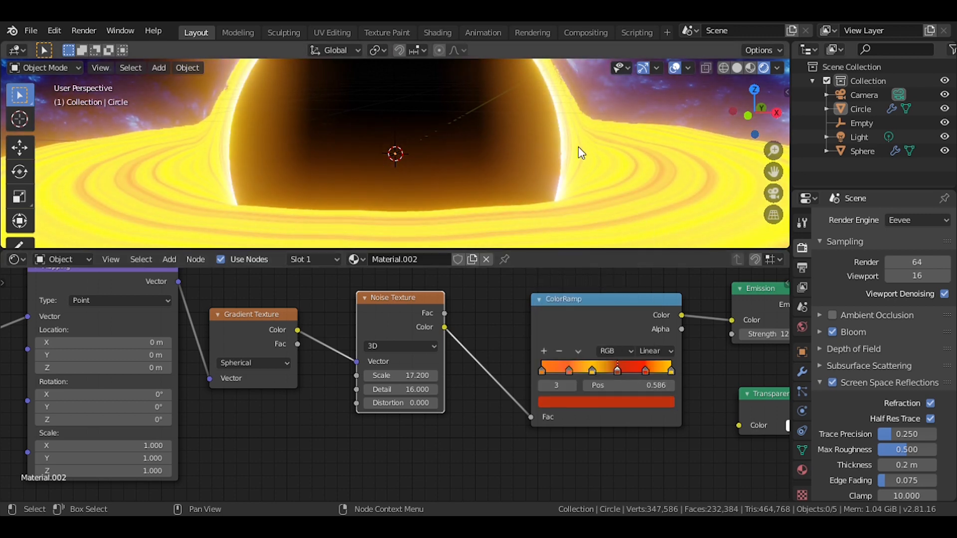
Examine the disc's color bands and the lensing ring from several angles and save the file
{"action": "scroll", "coordinate": [585, 184], "scroll_direction": "down", "scroll_amount": 3}
{"action": "mouse_move", "coordinate": [585, 185]}
{"action": "middle_mouse_down"}
{"action": "mouse_move", "coordinate": [585, 169]}
{"action": "mouse_move", "coordinate": [567, 184]}
{"action": "middle_mouse_up"}
{"action": "scroll", "coordinate": [582, 176], "scroll_direction": "down", "scroll_amount": 2}
{"action": "scroll", "coordinate": [567, 188], "scroll_direction": "up", "scroll_amount": 4}
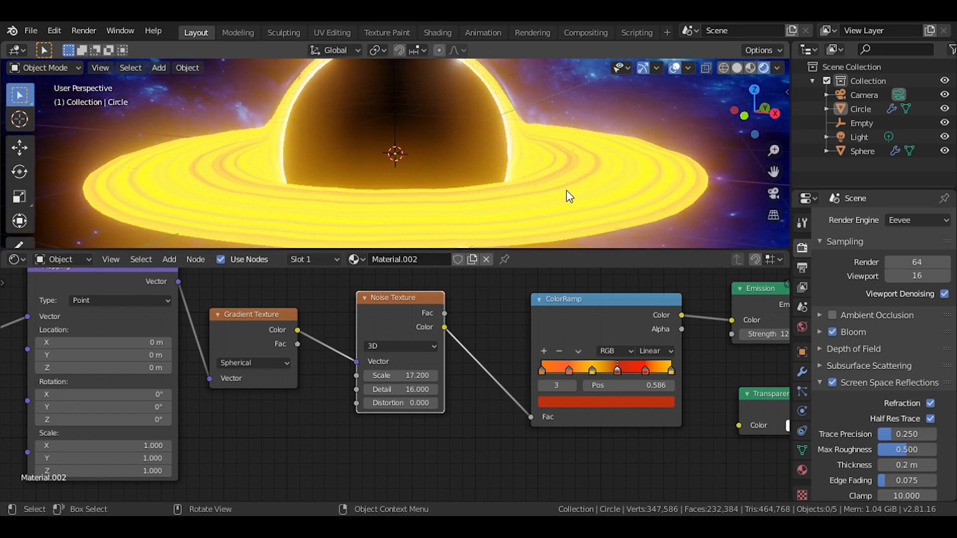
{"action": "left_click", "coordinate": [567, 175]}
{"action": "right_click", "coordinate": [566, 172]}
{"action": "left_click", "coordinate": [544, 193]}
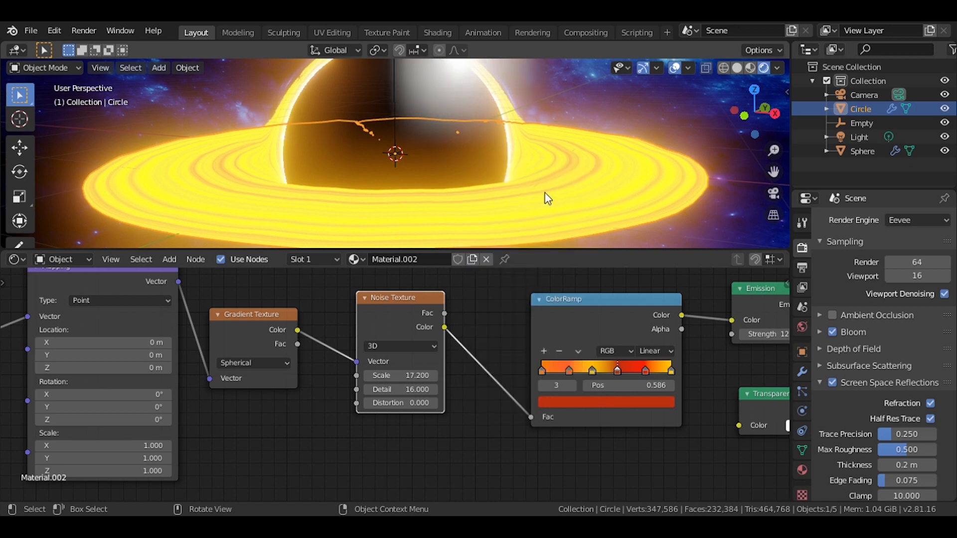
{"action": "middle_click_drag", "start_coordinate": [547, 196], "coordinate": [555, 171]}
{"action": "left_click", "coordinate": [621, 188]}
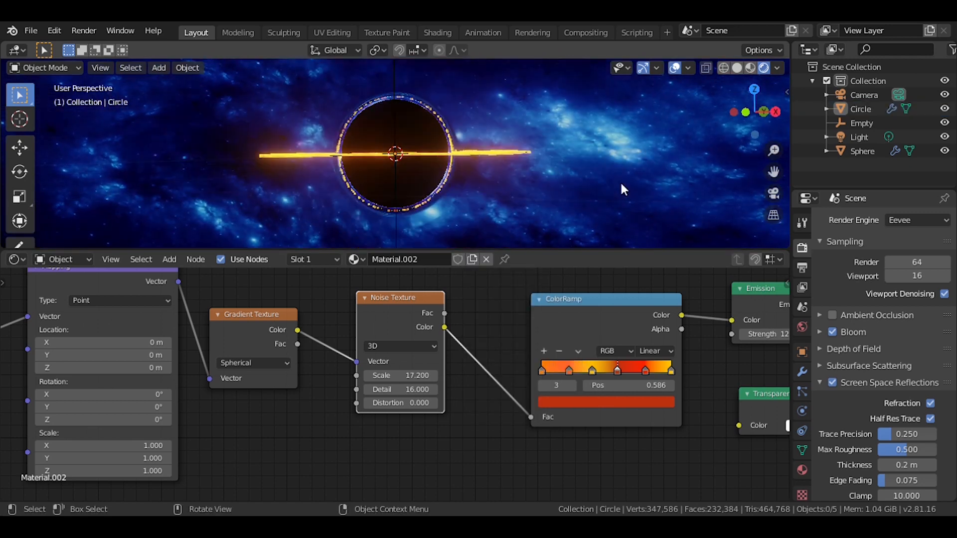
{"action": "middle_click_drag", "start_coordinate": [621, 188], "coordinate": [606, 198]}
{"action": "scroll", "coordinate": [606, 198], "scroll_direction": "up", "scroll_amount": 1}
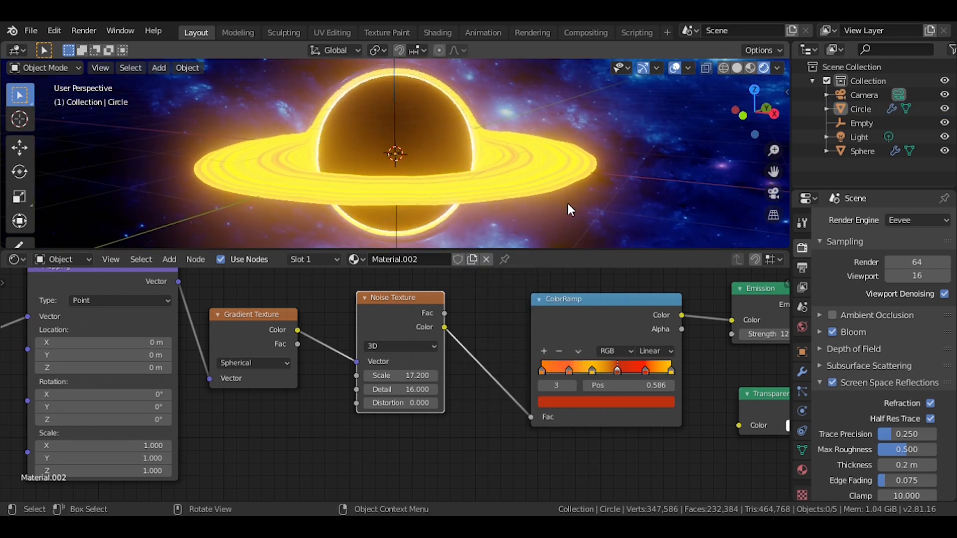
{"action": "key", "text": "ctrl+s"}
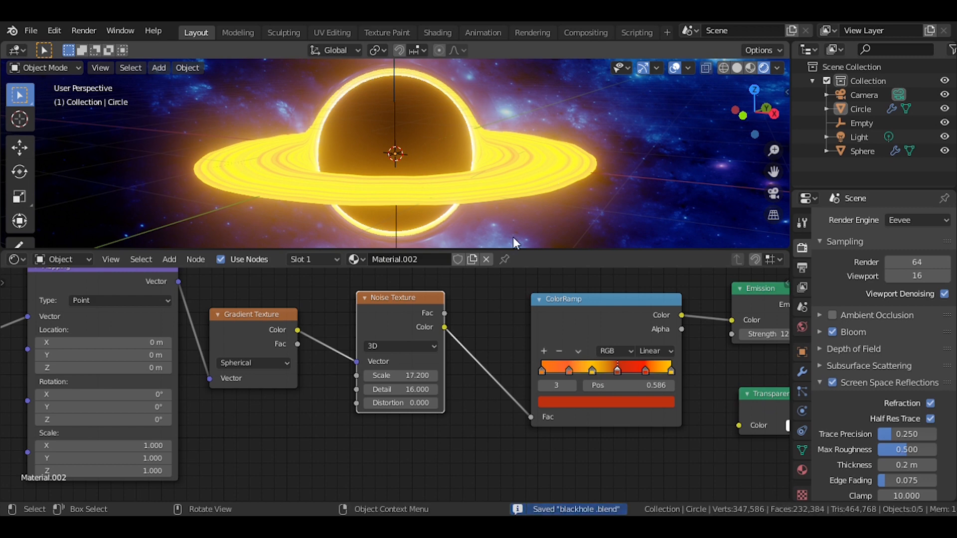
Add a second ColorRamp above the first, feed its Fac from the Noise Texture's Color, and connect its Color to the Mix Shader's Fac
{"action": "key", "text": "Home"}
{"action": "middle_click_drag", "start_coordinate": [458, 327], "coordinate": [398, 363]}
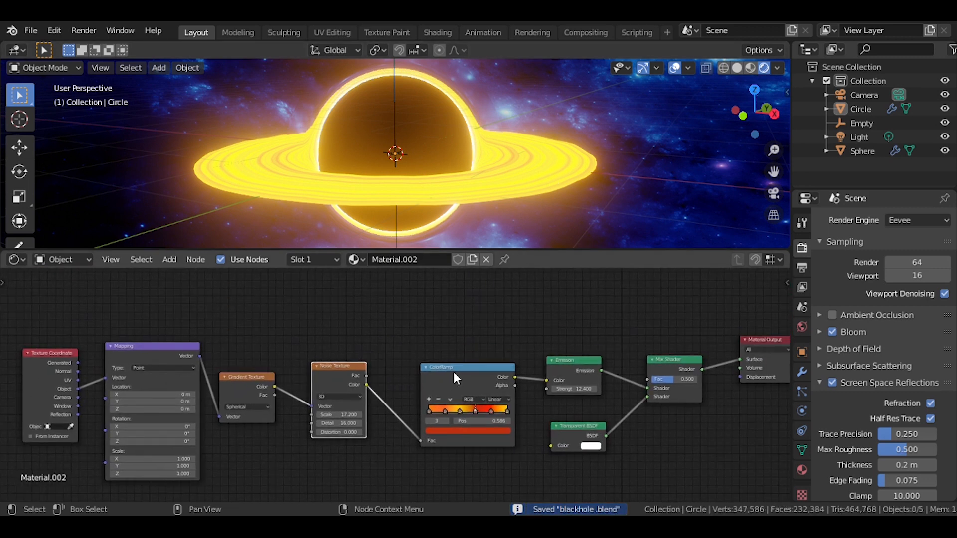
{"action": "key", "text": "shift+a"}
{"action": "left_click", "coordinate": [444, 321]}
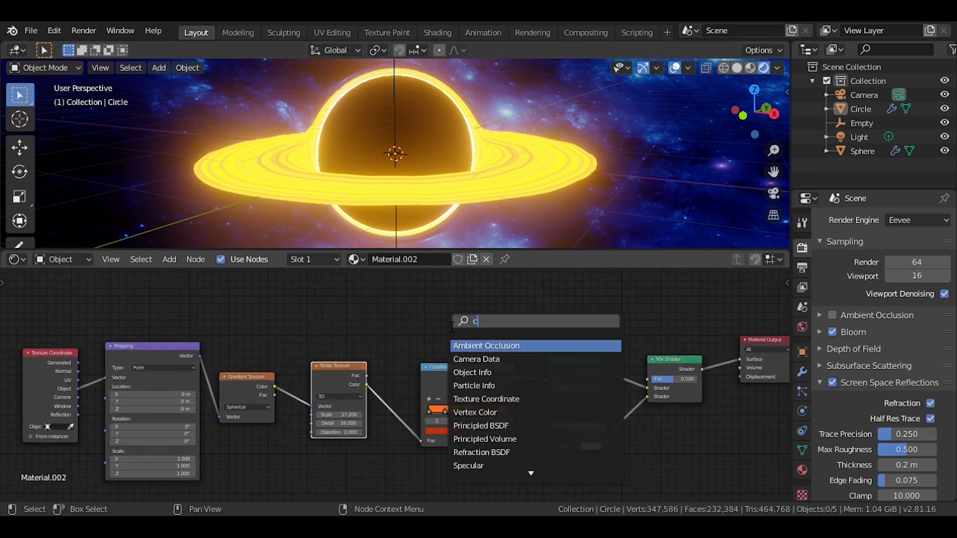
{"action": "type", "text": "col"}
{"action": "key", "text": "Return"}
{"action": "left_click", "coordinate": [461, 249]}
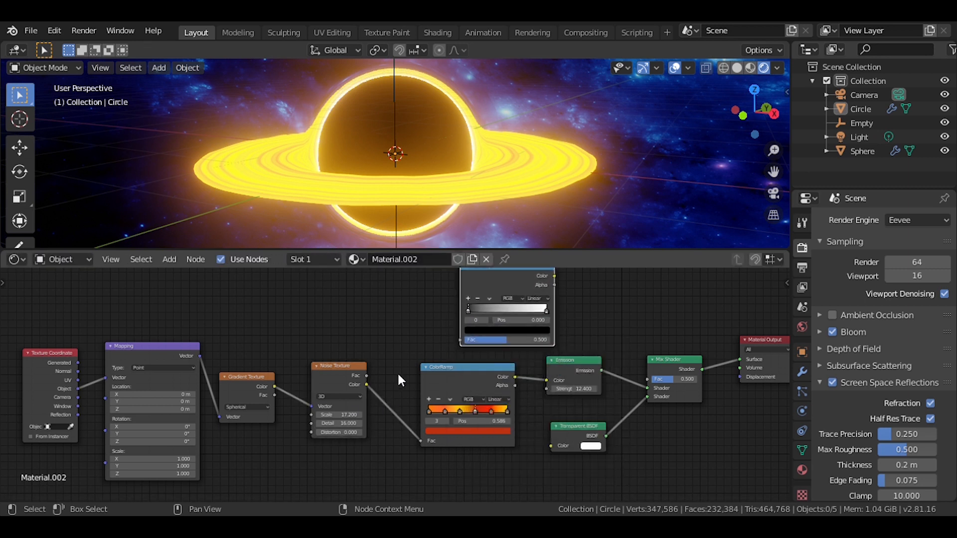
{"action": "left_click_drag", "start_coordinate": [366, 384], "coordinate": [460, 340]}
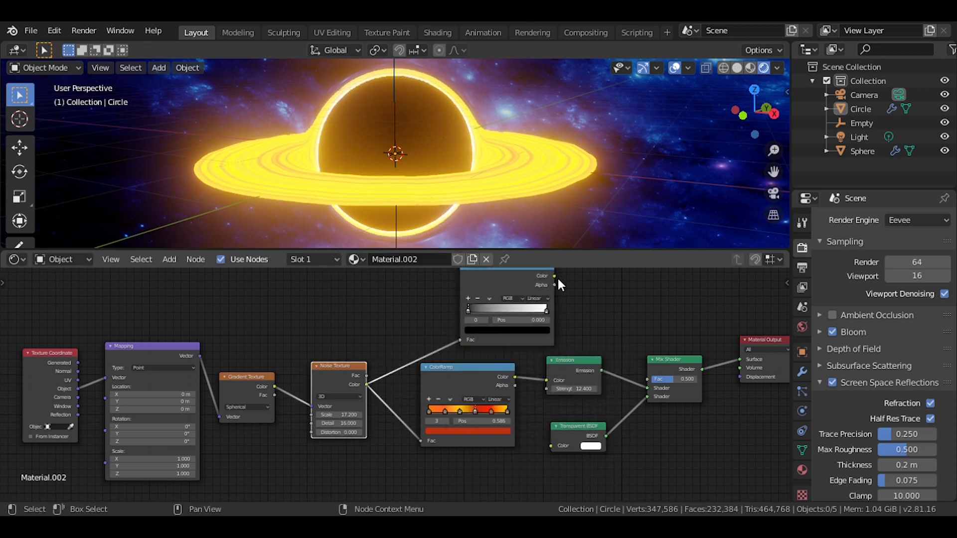
{"action": "left_click_drag", "start_coordinate": [554, 276], "coordinate": [648, 379]}
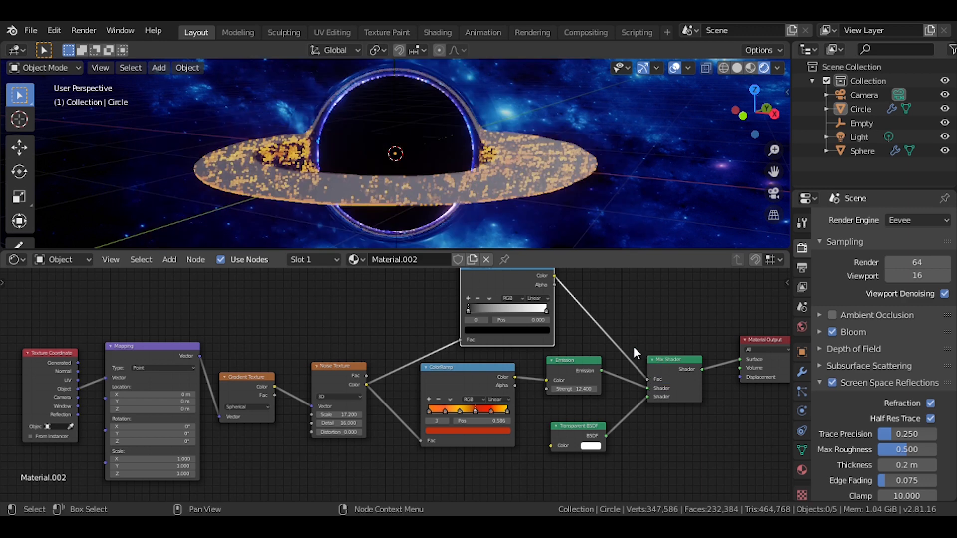
Invert the new ColorRamp to run white to black with the white stop at 0.468, and raise the Noise Texture's Scale to 55.100
{"action": "left_click_drag", "start_coordinate": [473, 310], "coordinate": [504, 308]}
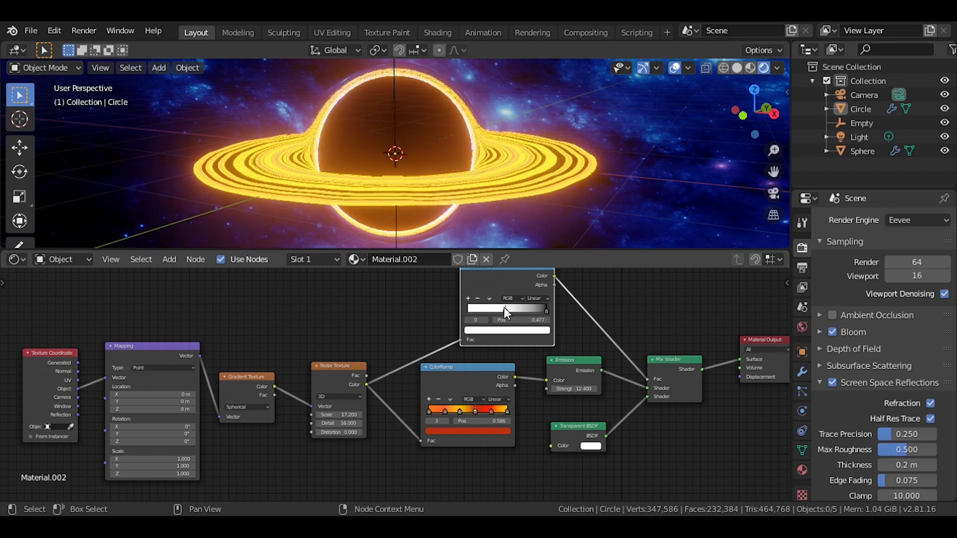
{"action": "left_click_drag", "start_coordinate": [339, 414], "coordinate": [434, 415]}
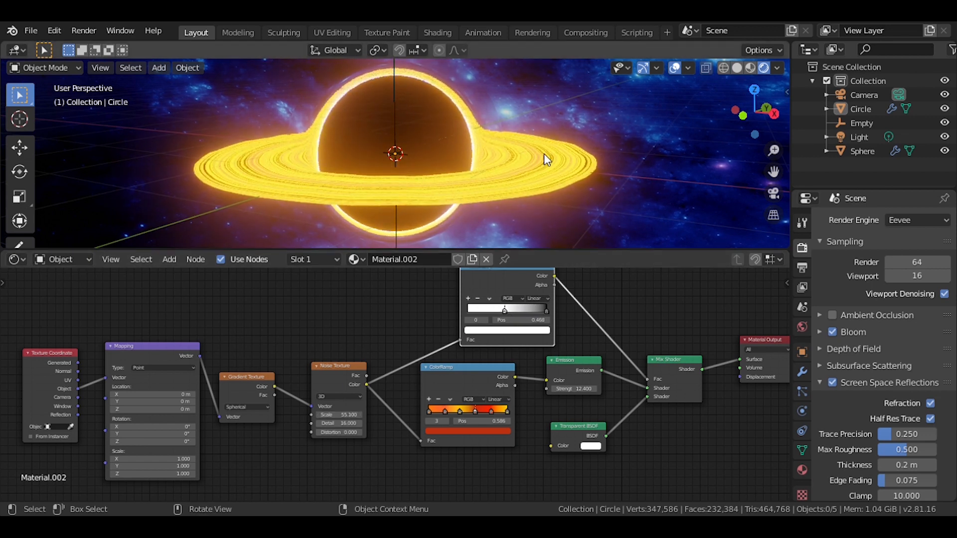
Set the Noise Texture's Distortion to 2.000 and save the file
{"action": "middle_click_drag", "start_coordinate": [545, 153], "coordinate": [552, 146]}
{"action": "key", "text": "ctrl+s"}
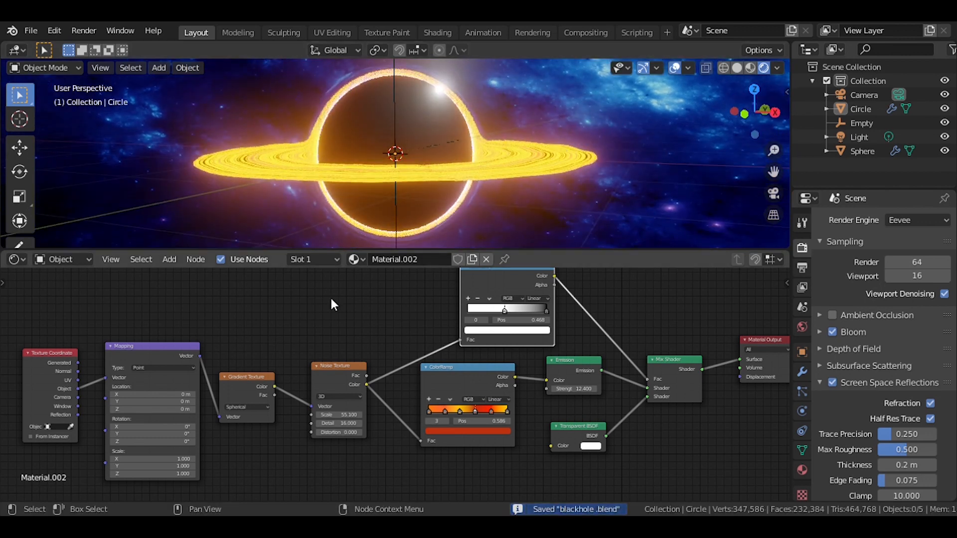
{"action": "scroll", "coordinate": [330, 382], "scroll_direction": "up", "scroll_amount": 3}
{"action": "left_click", "coordinate": [298, 467]}
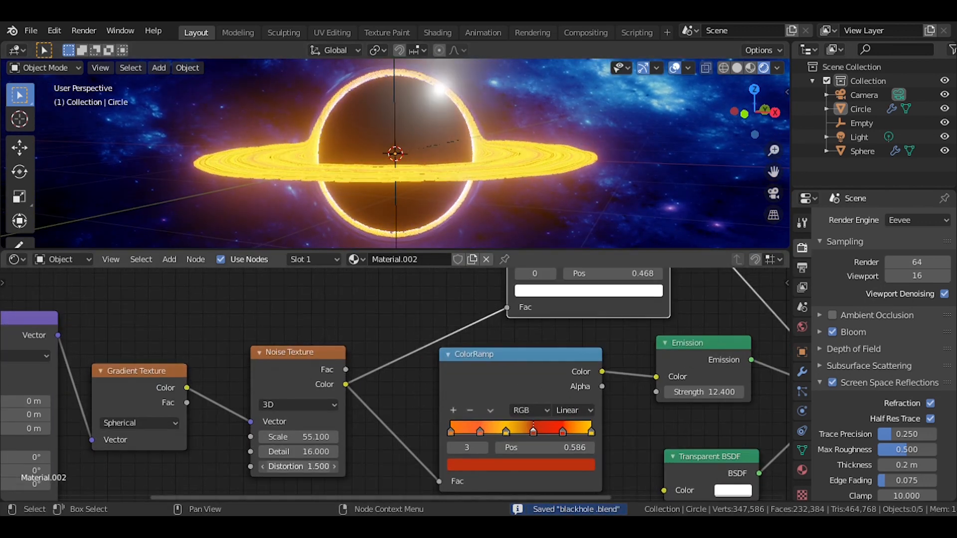
{"action": "type", "text": "2.62"}
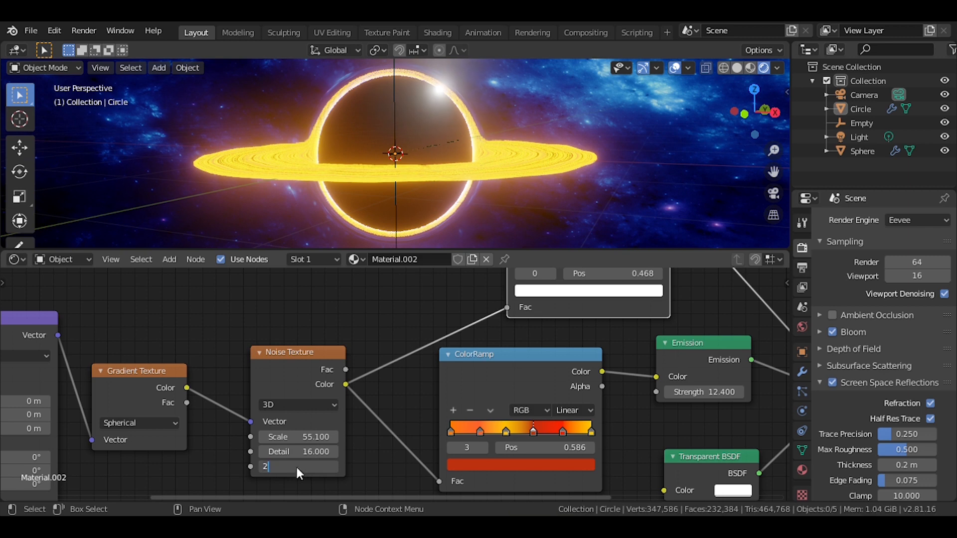
{"action": "key", "text": "Return"}
{"action": "key", "text": "ctrl+s"}
Delete the scene's Light object and save the file
{"action": "scroll", "coordinate": [459, 190], "scroll_direction": "down", "scroll_amount": 6}
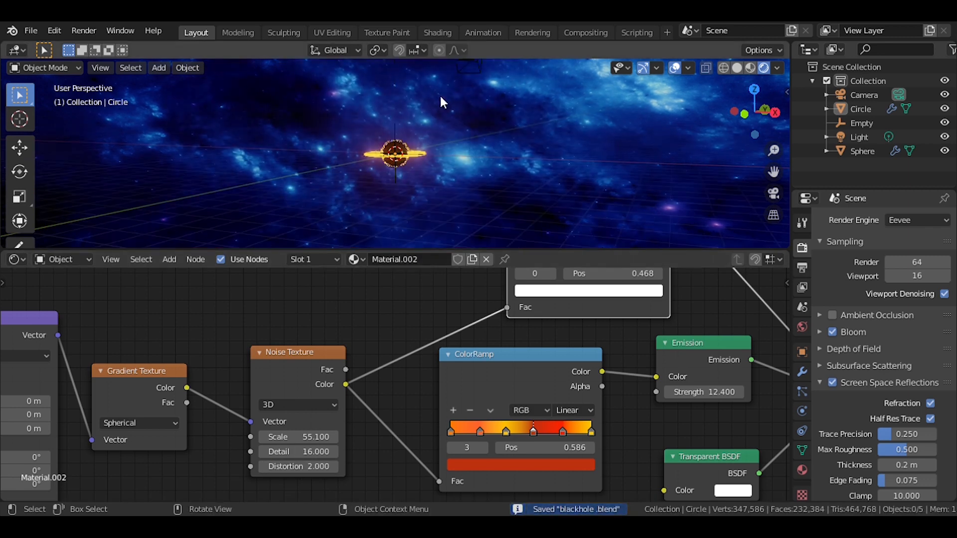
{"action": "middle_click_drag", "start_coordinate": [467, 88], "coordinate": [460, 104]}
{"action": "left_click", "coordinate": [449, 82]}
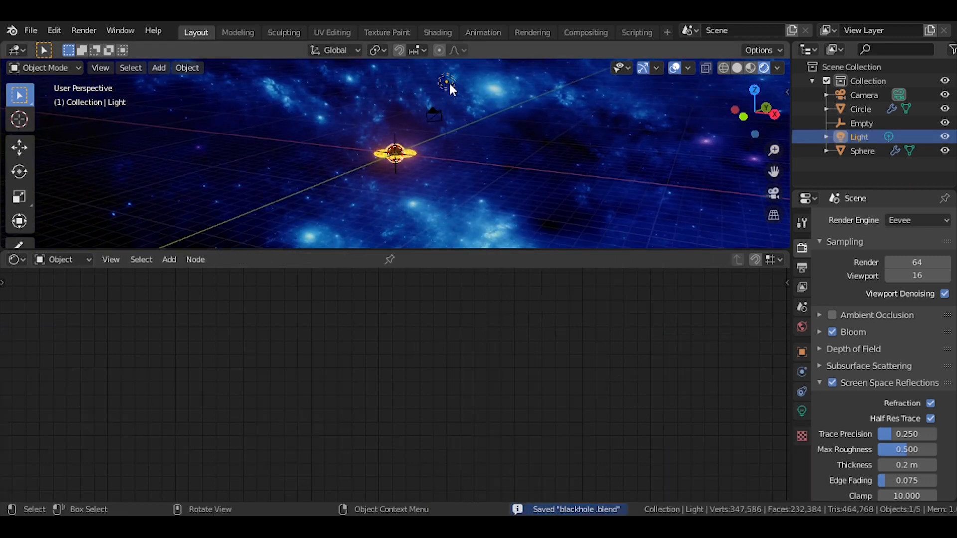
{"action": "key", "text": "Delete"}
{"action": "scroll", "coordinate": [408, 154], "scroll_direction": "up", "scroll_amount": 5}
{"action": "scroll", "coordinate": [408, 154], "scroll_direction": "up", "scroll_amount": 4}
{"action": "key", "text": "ctrl+s"}
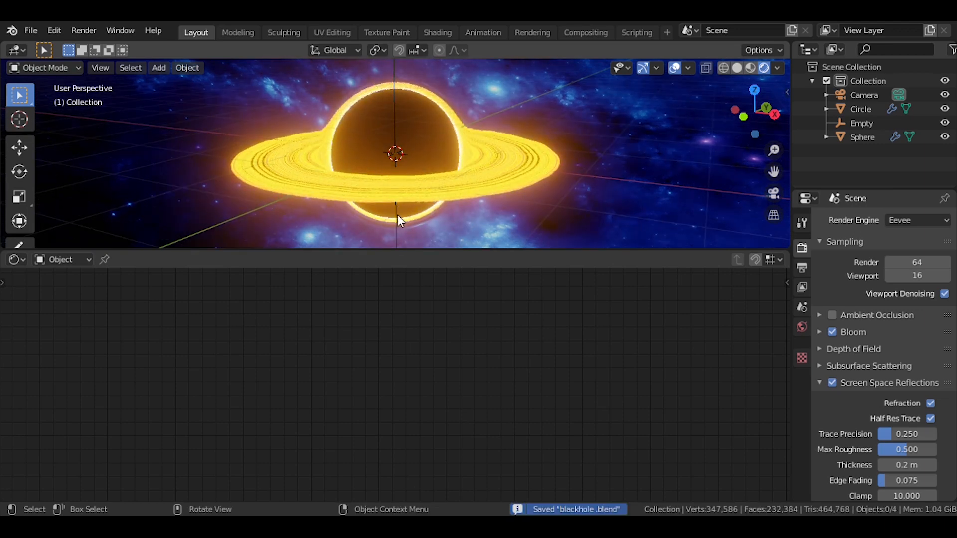
Enlarge the 3D viewport, then look through the camera and select it
{"action": "left_click_drag", "start_coordinate": [397, 333], "coordinate": [402, 491]}
{"action": "key", "text": "grave"}
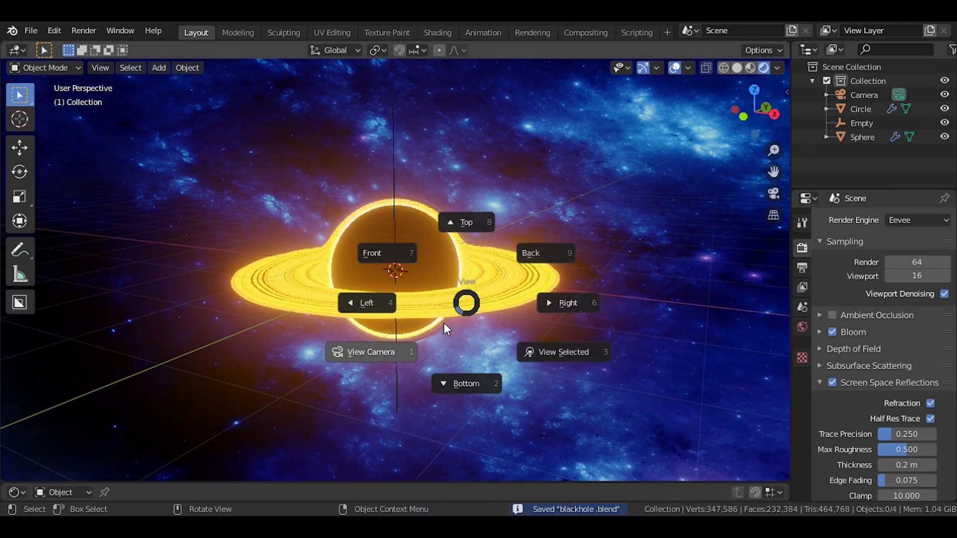
{"action": "left_click", "coordinate": [423, 339]}
{"action": "left_click", "coordinate": [480, 382]}
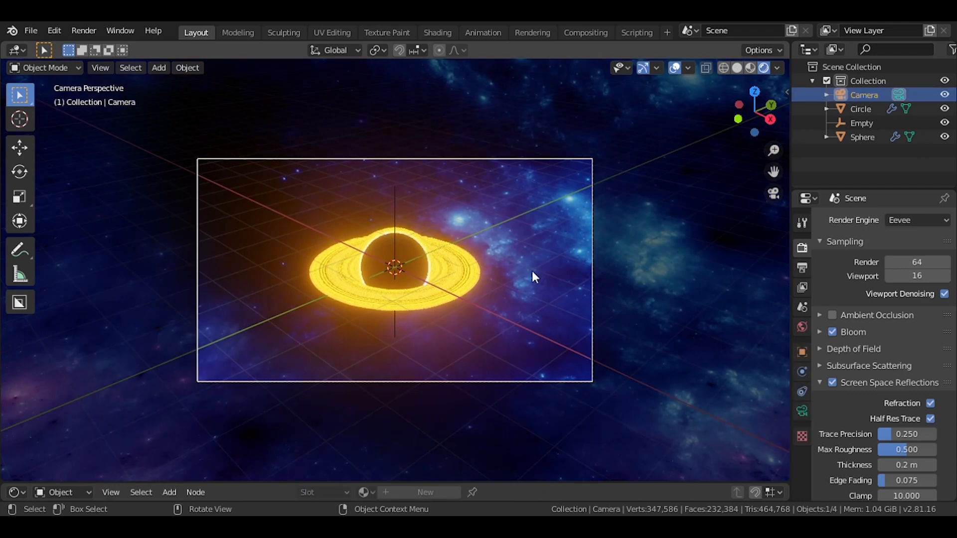
Enable Lock Camera to View, frame the black hole and disc closely in the camera, and save the file
{"action": "key", "text": "n"}
{"action": "left_click", "coordinate": [781, 146]}
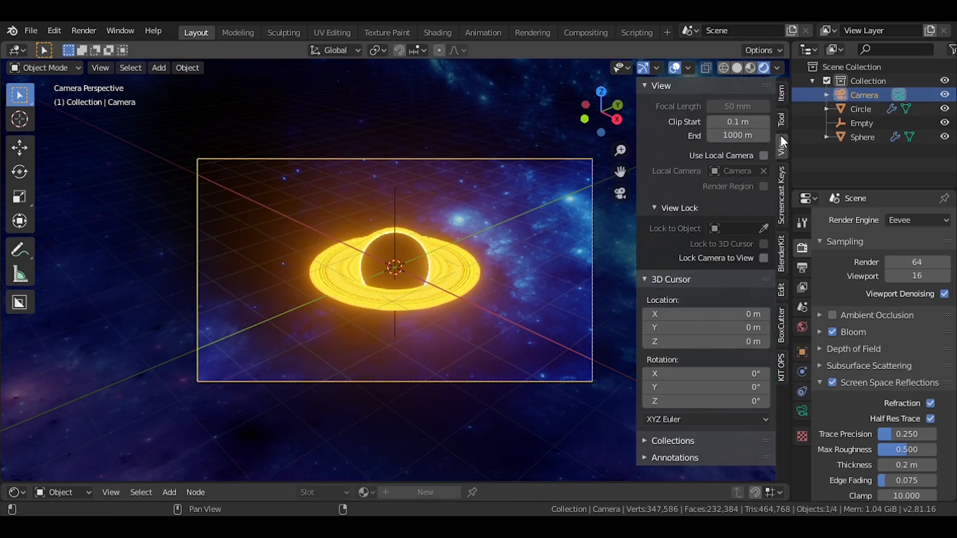
{"action": "left_click", "coordinate": [763, 258]}
{"action": "middle_click_drag", "start_coordinate": [470, 234], "coordinate": [489, 255]}
{"action": "scroll", "coordinate": [516, 235], "scroll_direction": "up", "scroll_amount": 5}
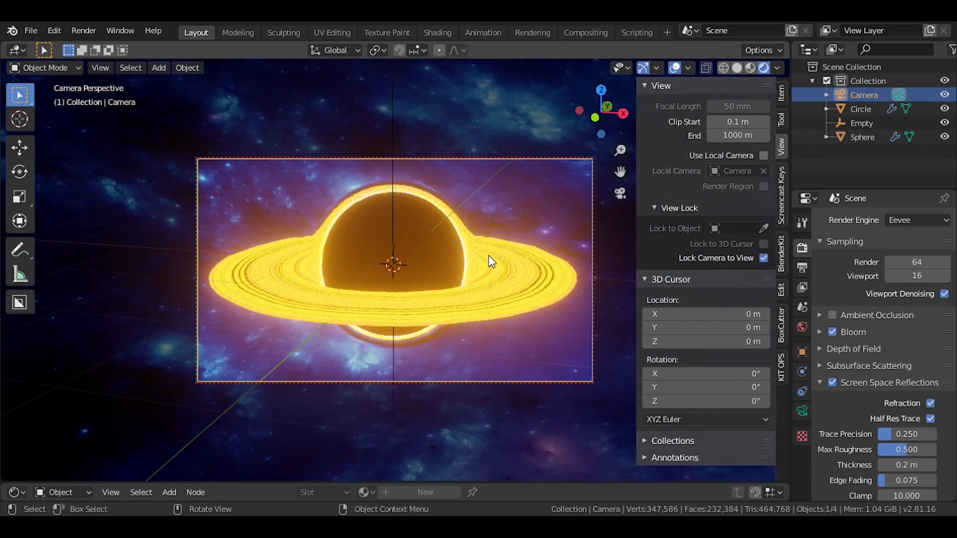
{"action": "key", "text": "ctrl+s"}
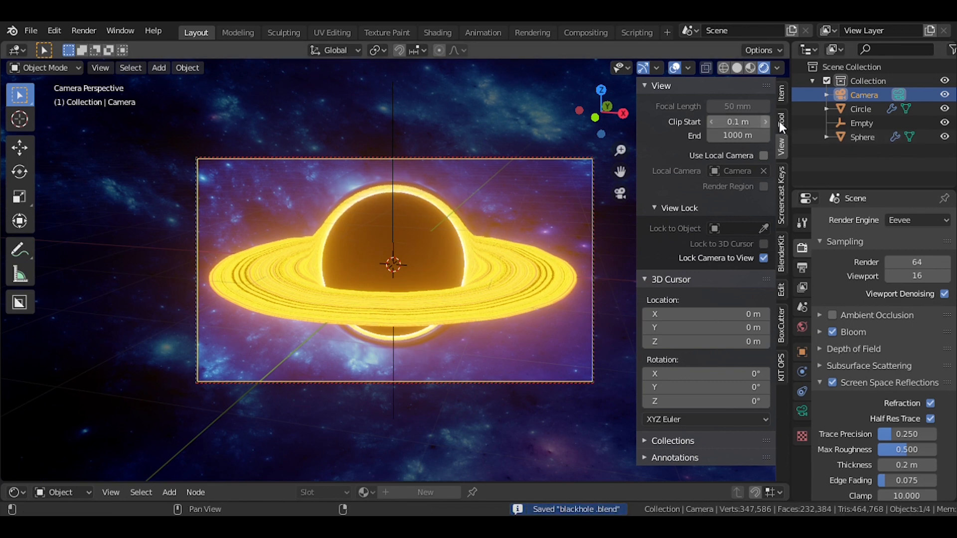
{"action": "key", "text": "n"}
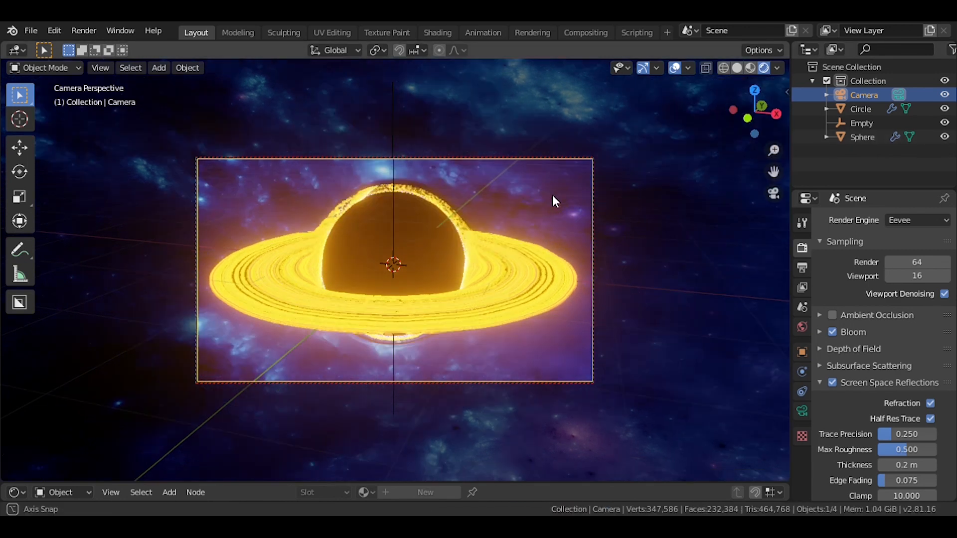
In the accretion disc's material, set the Mapping node's Z rotation to 19.8° and keyframe its rotation at frame 1
{"action": "left_click", "coordinate": [499, 257]}
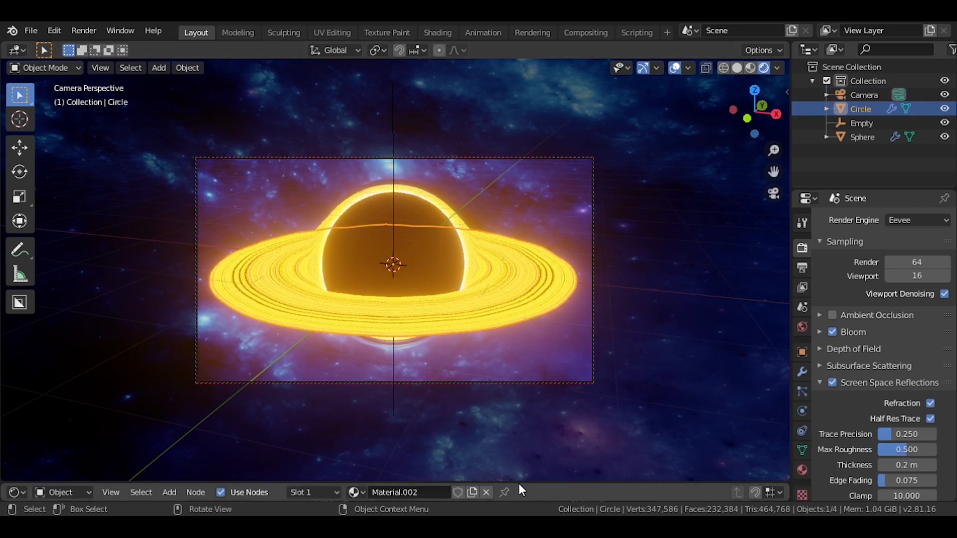
{"action": "left_click_drag", "start_coordinate": [519, 483], "coordinate": [518, 142]}
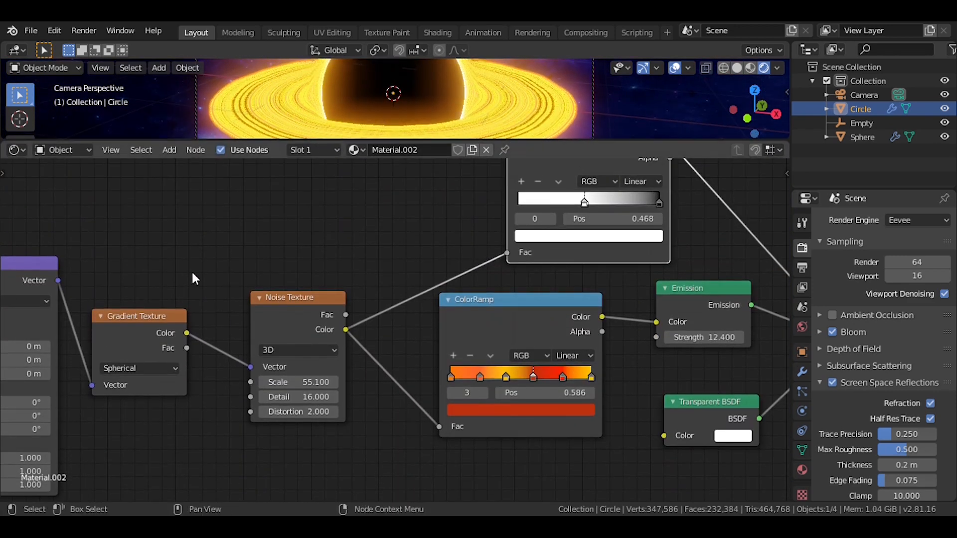
{"action": "scroll", "coordinate": [192, 274], "scroll_direction": "down", "scroll_amount": 3}
{"action": "middle_click_drag", "start_coordinate": [192, 274], "coordinate": [372, 239]}
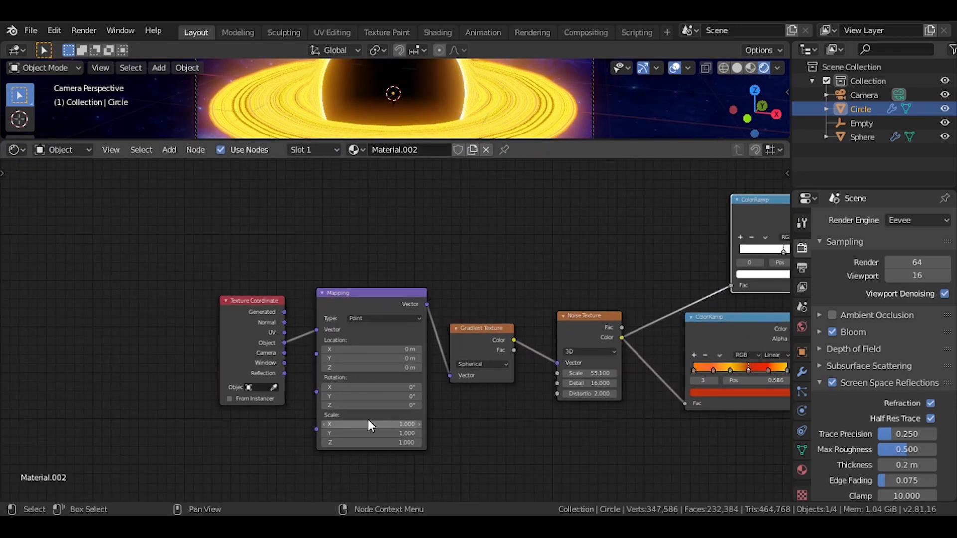
{"action": "left_click_drag", "start_coordinate": [381, 405], "coordinate": [406, 407]}
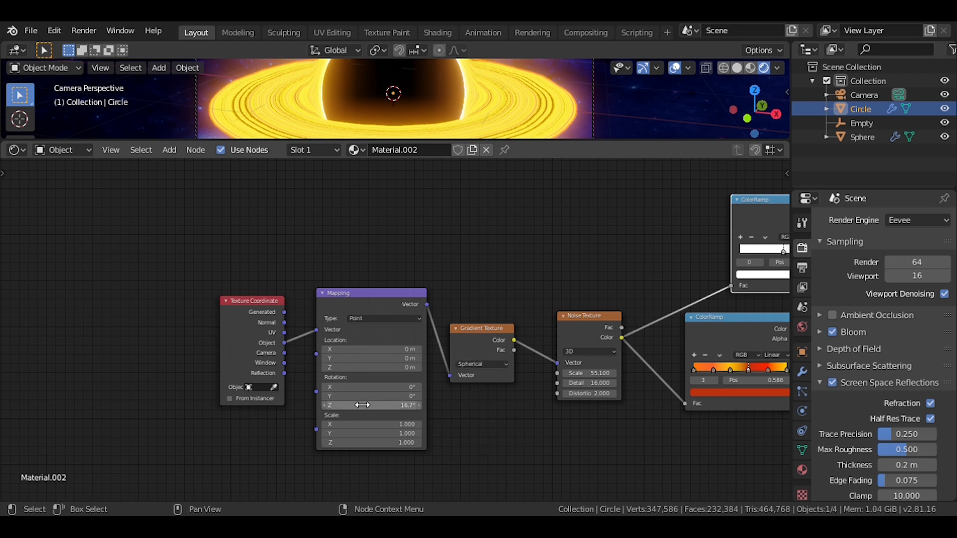
{"action": "left_click_drag", "start_coordinate": [379, 406], "coordinate": [383, 406]}
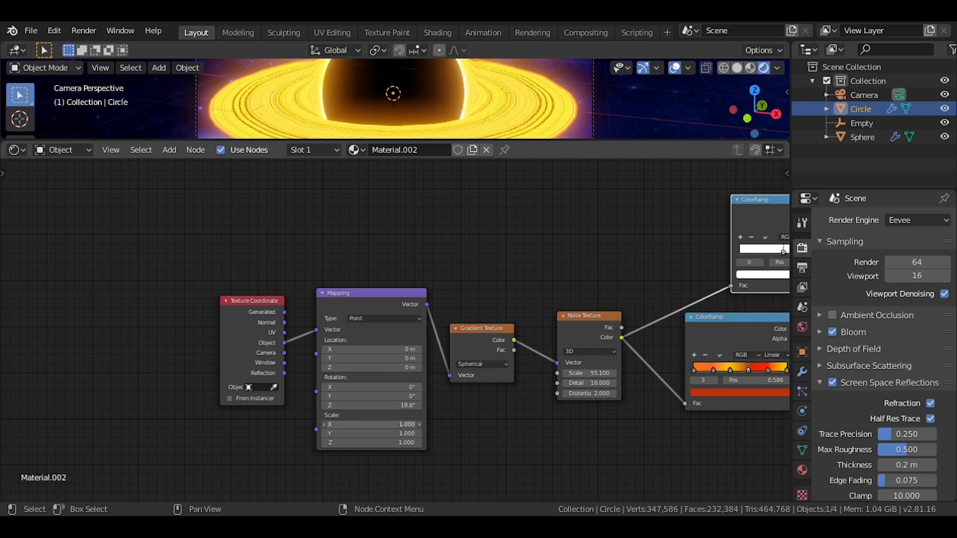
{"action": "mouse_move", "coordinate": [371, 424]}
{"action": "left_mouse_down"}
{"action": "mouse_move", "coordinate": [399, 424]}
{"action": "mouse_move", "coordinate": [371, 424]}
{"action": "left_mouse_up"}
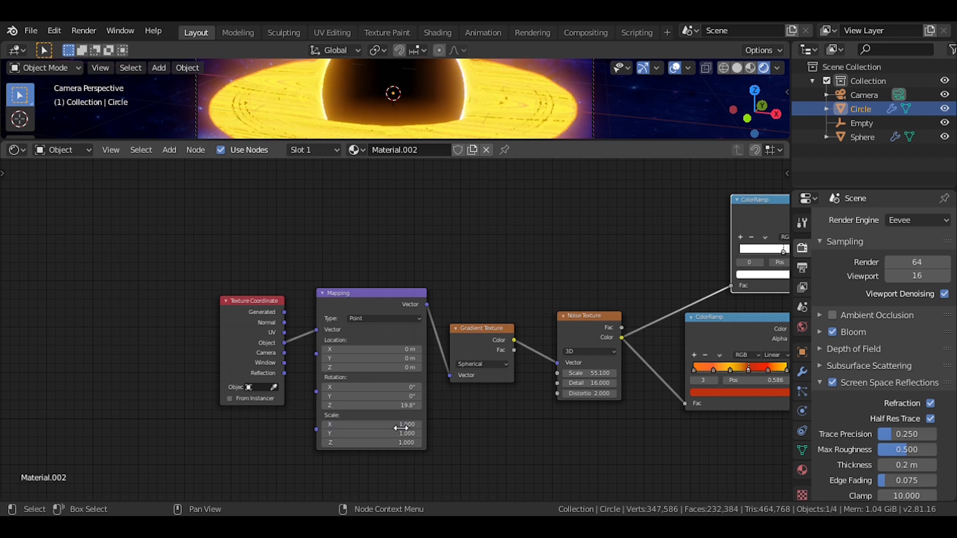
{"action": "key", "text": "i"}
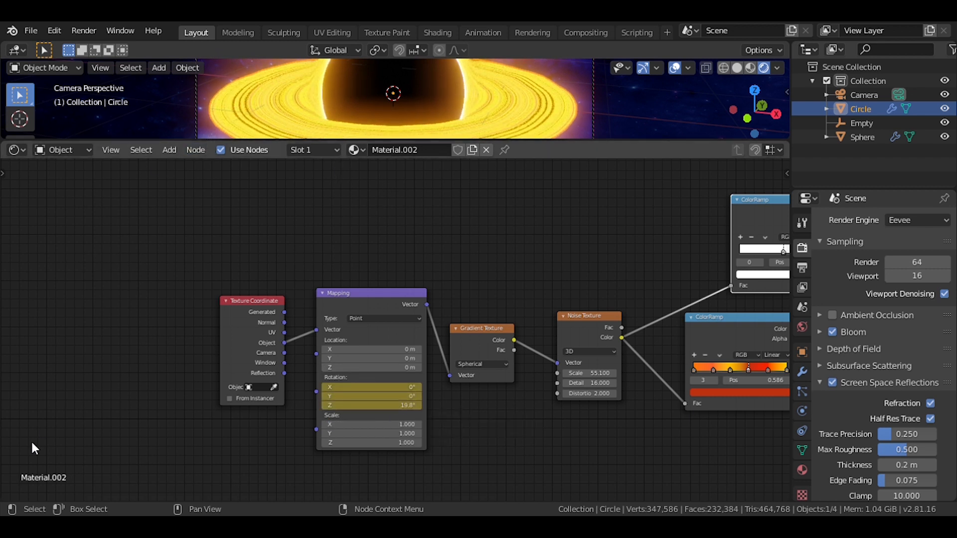
Split off a Timeline area below the node editor, show the Mapping node's keyframes, and set the end frame to 120
{"action": "left_click_drag", "start_coordinate": [4, 501], "coordinate": [17, 435]}
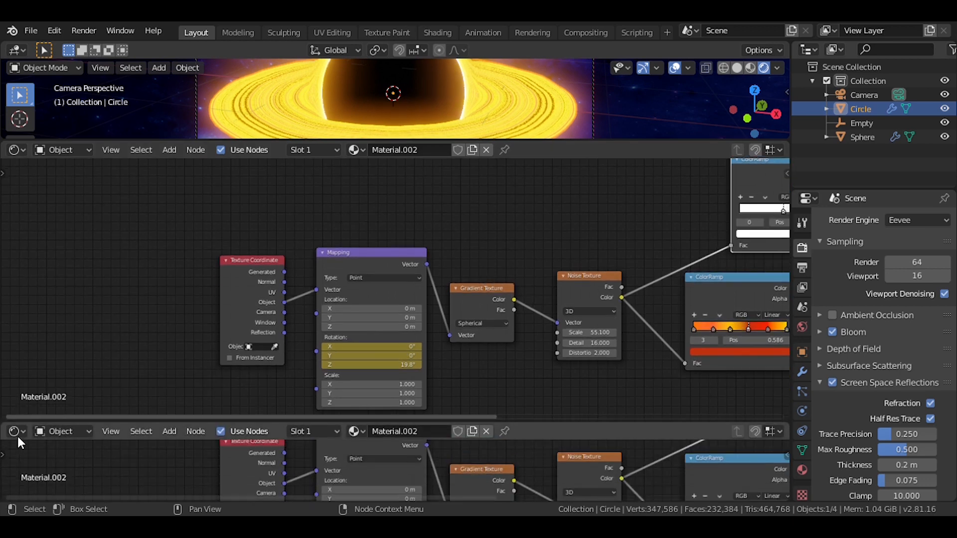
{"action": "left_click", "coordinate": [16, 432]}
{"action": "left_click", "coordinate": [16, 431]}
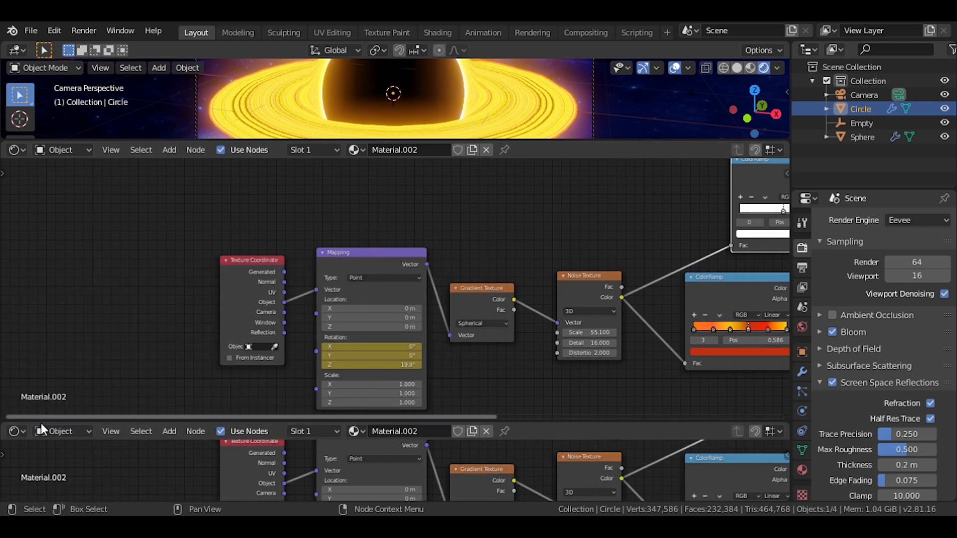
{"action": "left_click", "coordinate": [14, 432]}
{"action": "left_click", "coordinate": [196, 319]}
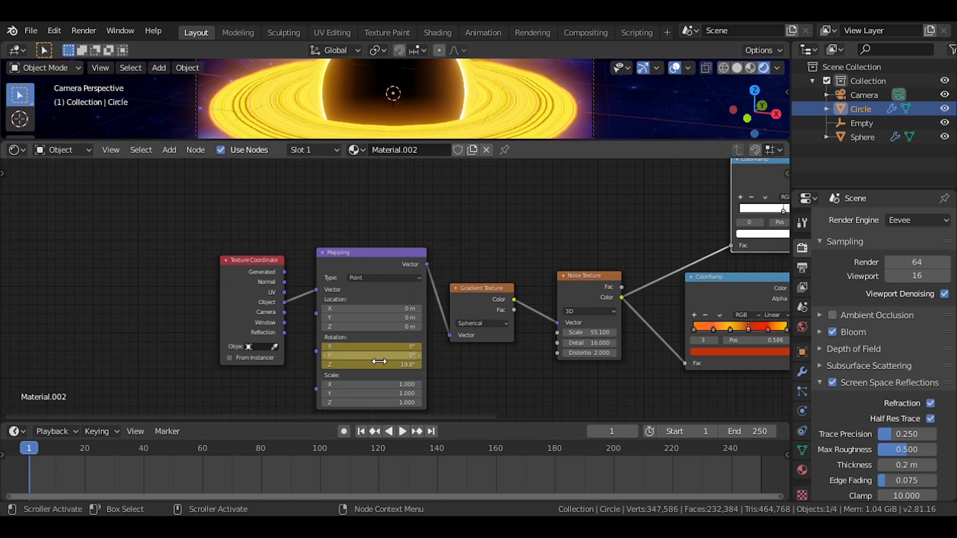
{"action": "left_click", "coordinate": [352, 273]}
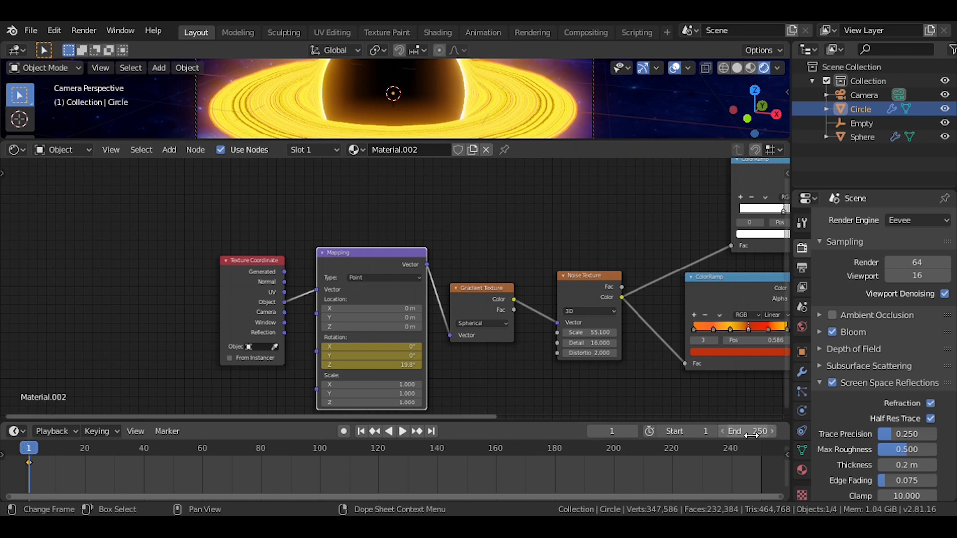
{"action": "key", "text": "Return"}
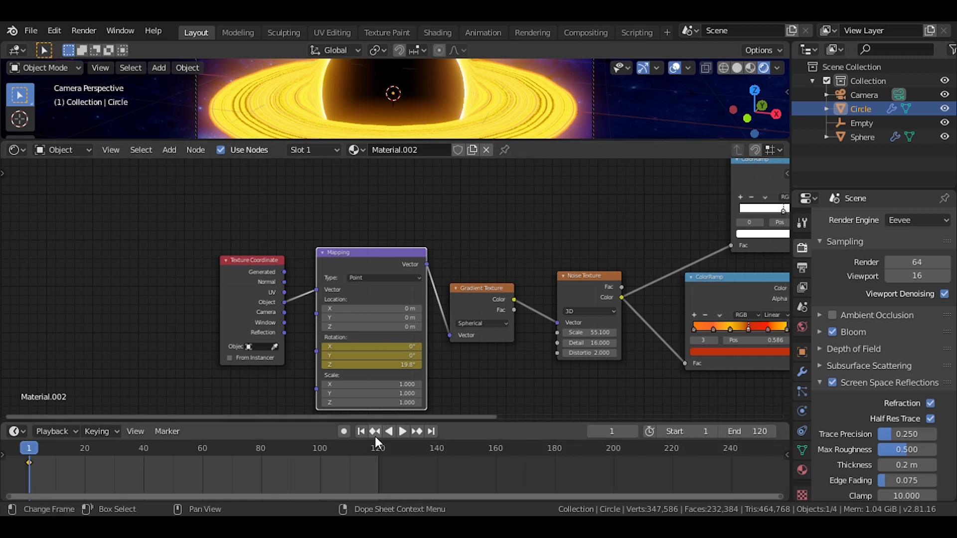
At frame 120, set the Mapping node's Z rotation to 360° and keyframe it, then scrub back through the animation
{"action": "left_click", "coordinate": [431, 431]}
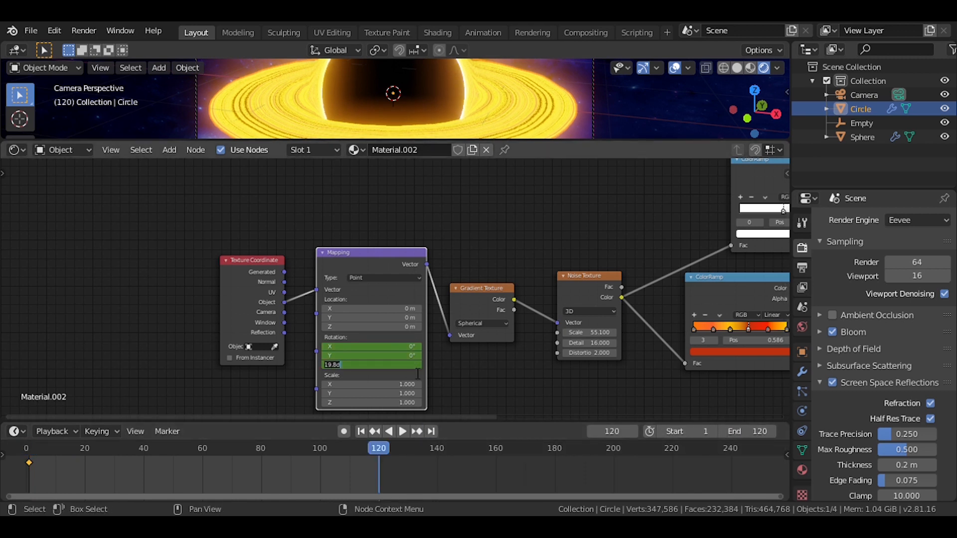
{"action": "key", "text": "Return"}
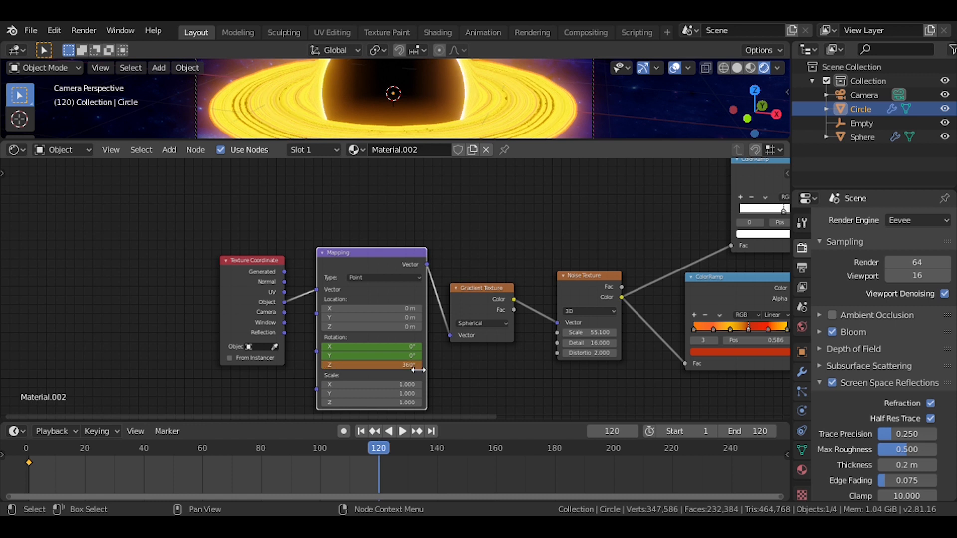
{"action": "key", "text": "i"}
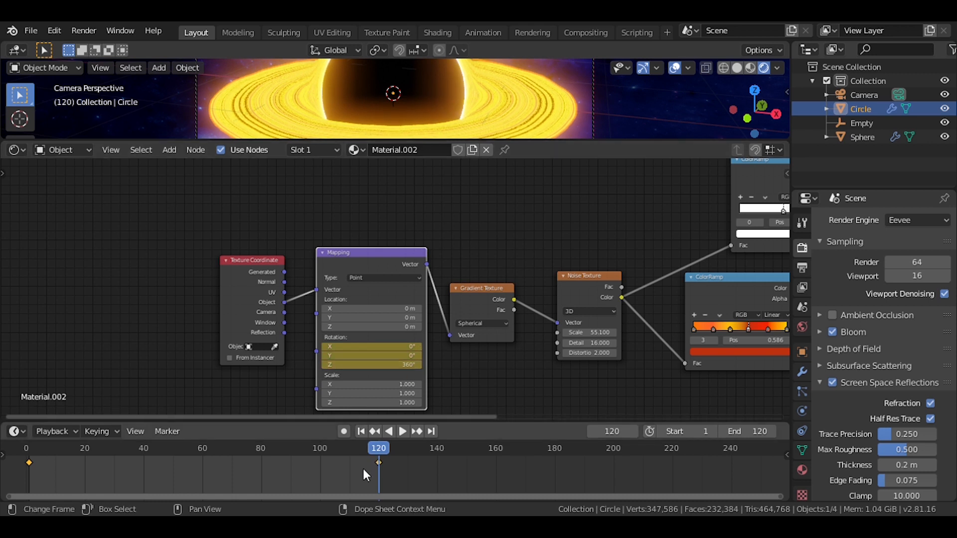
{"action": "left_click_drag", "start_coordinate": [376, 444], "coordinate": [80, 447]}
{"action": "left_click_drag", "start_coordinate": [20, 450], "coordinate": [11, 451]}
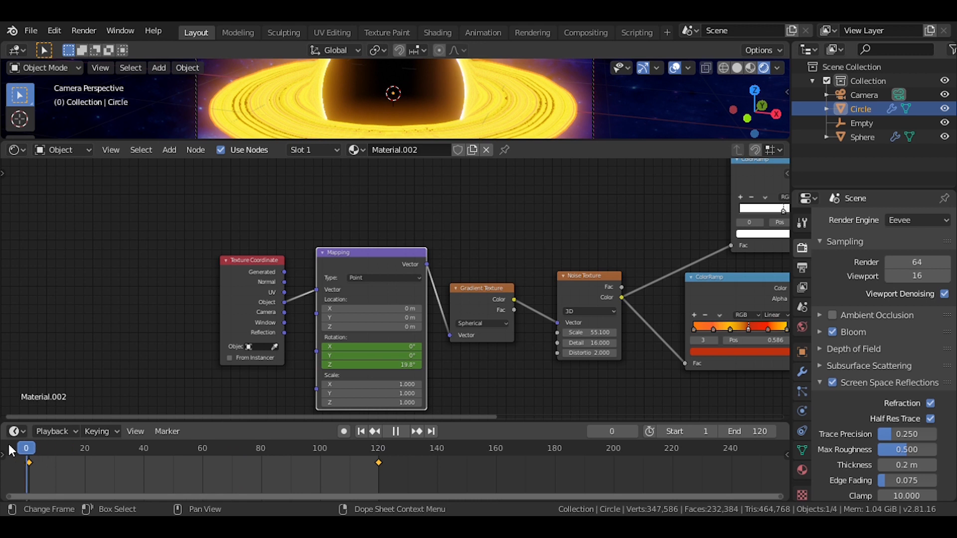
Keyframe the Noise Texture's Distortion at 2.000 on frame 1 and at 22.500 on frame 120
{"action": "middle_click_drag", "start_coordinate": [541, 350], "coordinate": [434, 359]}
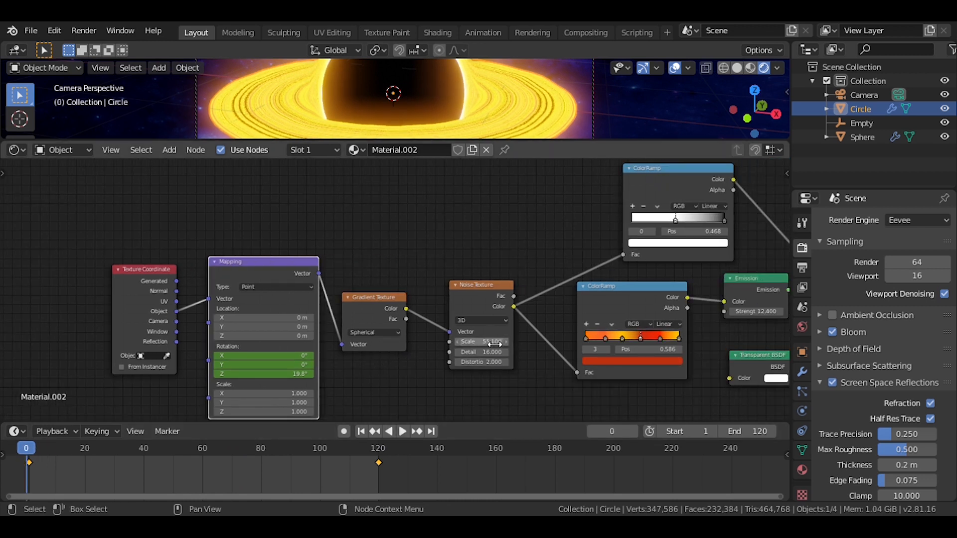
{"action": "left_click", "coordinate": [361, 432]}
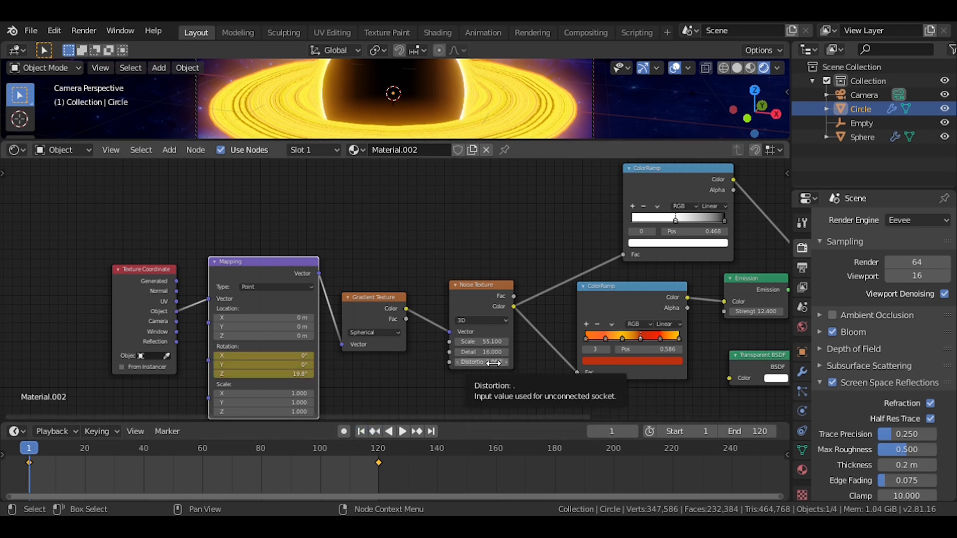
{"action": "key", "text": "i"}
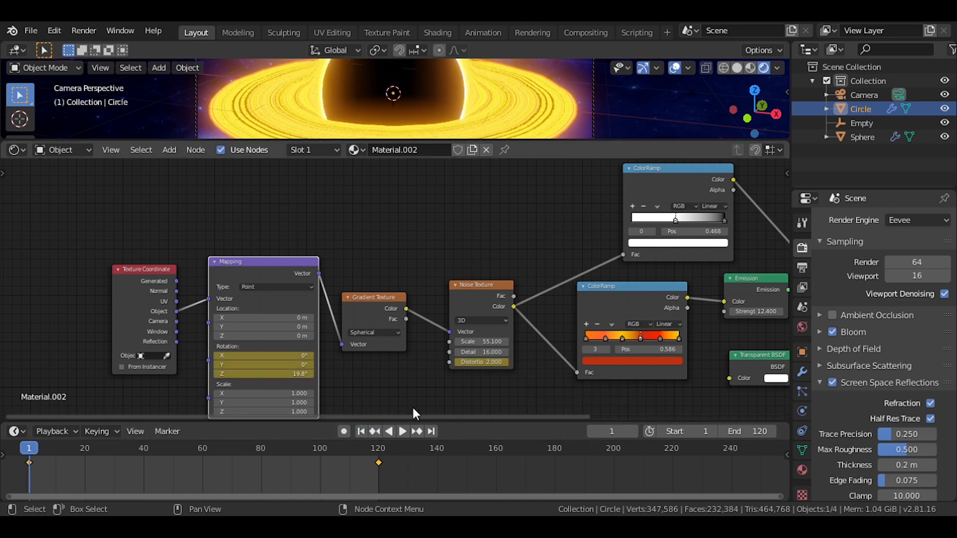
{"action": "left_click", "coordinate": [432, 431]}
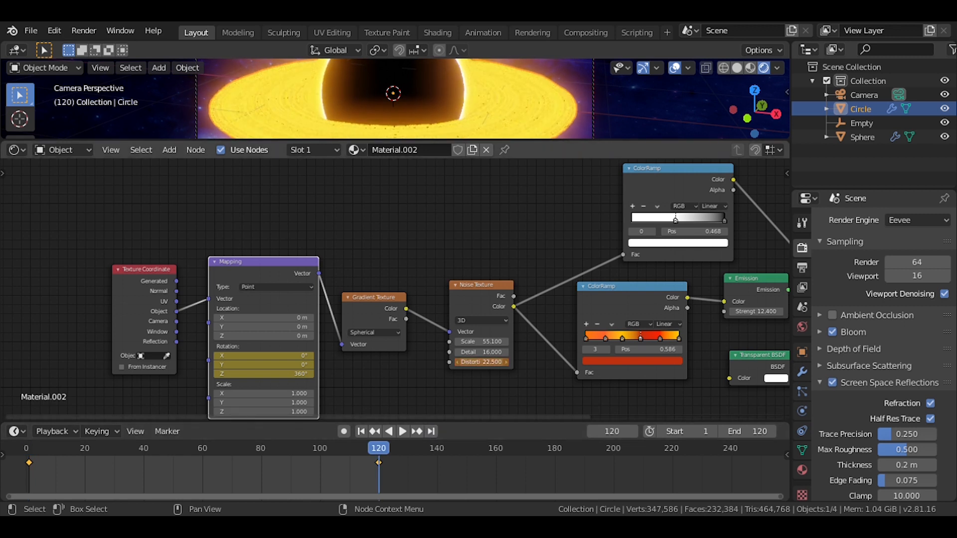
Play the disc animation from frame 1, stop it, and save the file
{"action": "left_click", "coordinate": [361, 431]}
{"action": "key", "text": "space"}
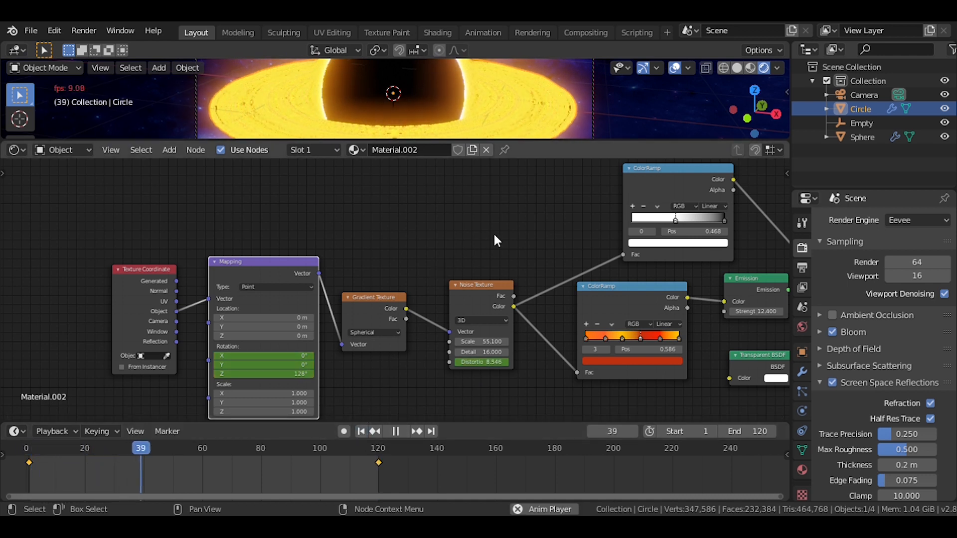
{"action": "key", "text": "space"}
{"action": "key", "text": "ctrl+s"}
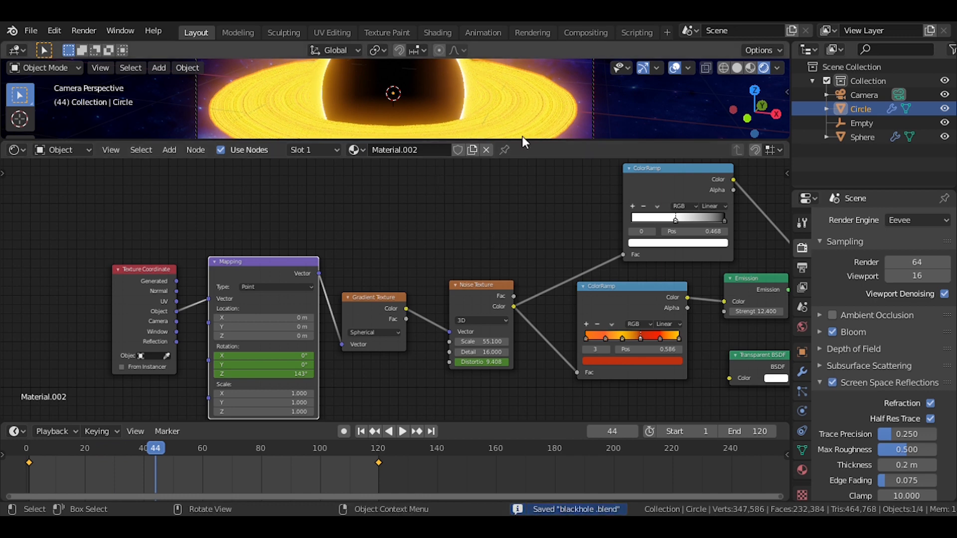
Close the node editor so the 3D viewport fills its space above a smaller Timeline, and save the file
{"action": "left_click_drag", "start_coordinate": [521, 142], "coordinate": [500, 341]}
{"action": "left_click_drag", "start_coordinate": [4, 331], "coordinate": [7, 363]}
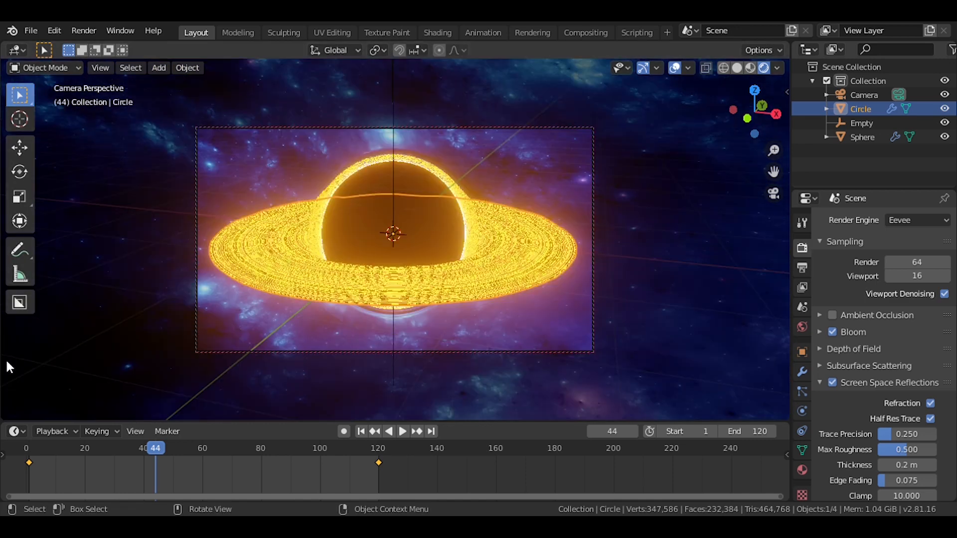
{"action": "key", "text": "ctrl+s"}
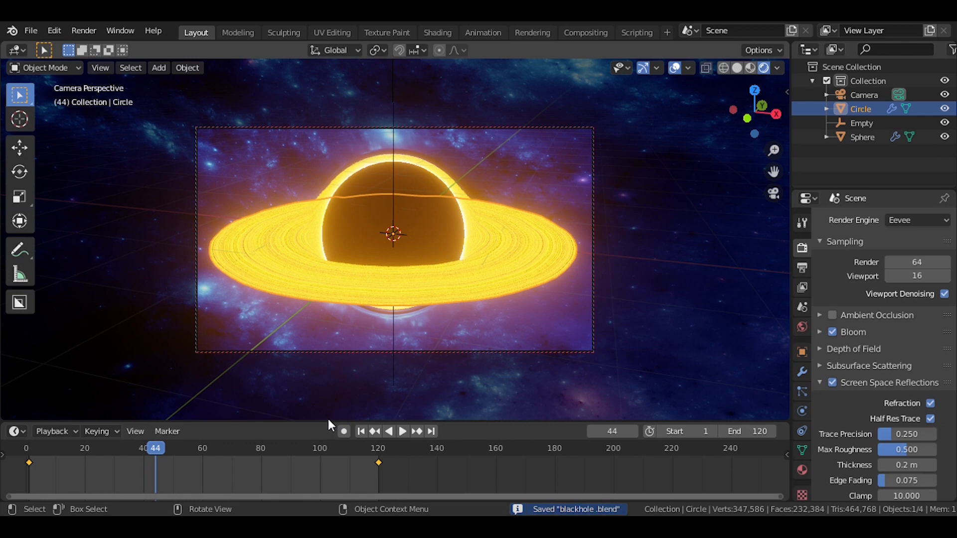
{"action": "left_click_drag", "start_coordinate": [328, 423], "coordinate": [329, 447]}
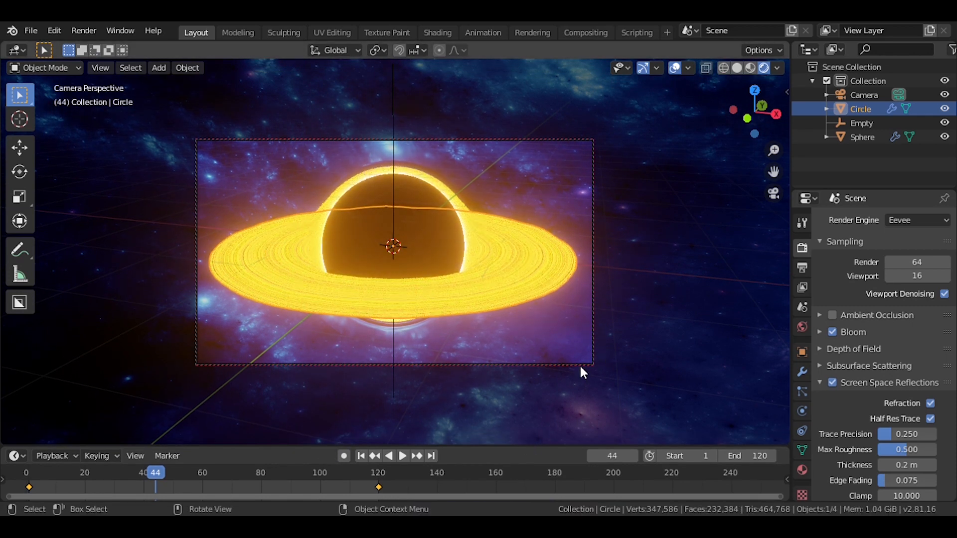
Turn off Lock Camera to View and keyframe the disc's location and rotation at frame 44
{"action": "key", "text": "n"}
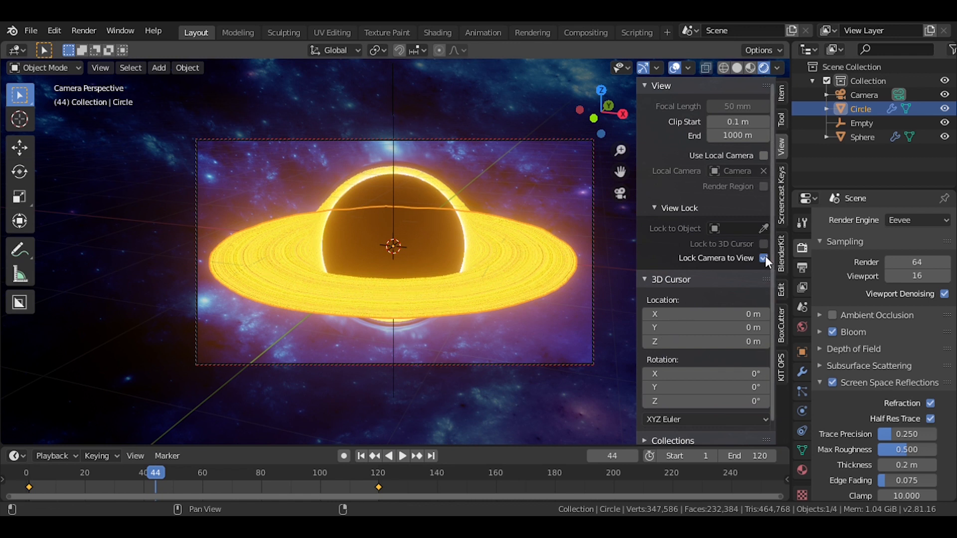
{"action": "left_click", "coordinate": [781, 120]}
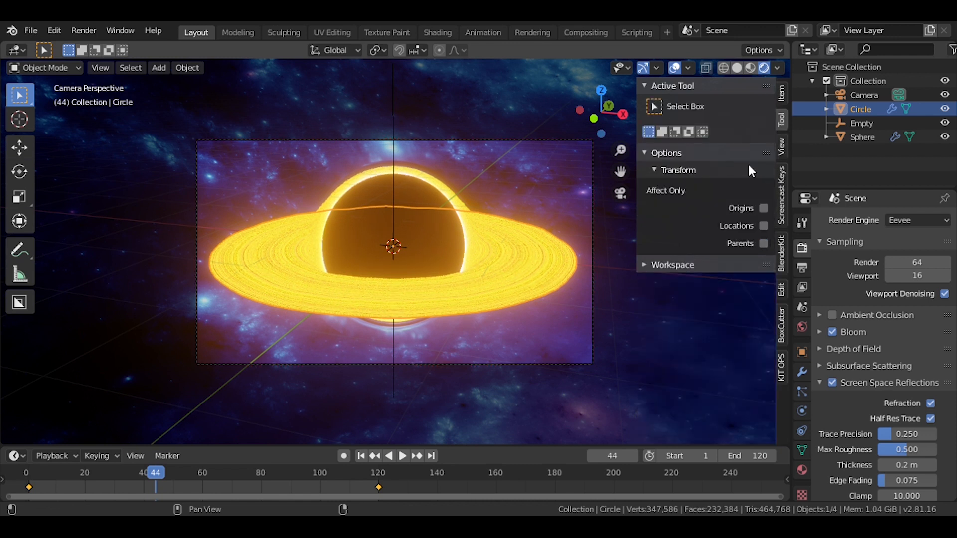
{"action": "left_click", "coordinate": [781, 91]}
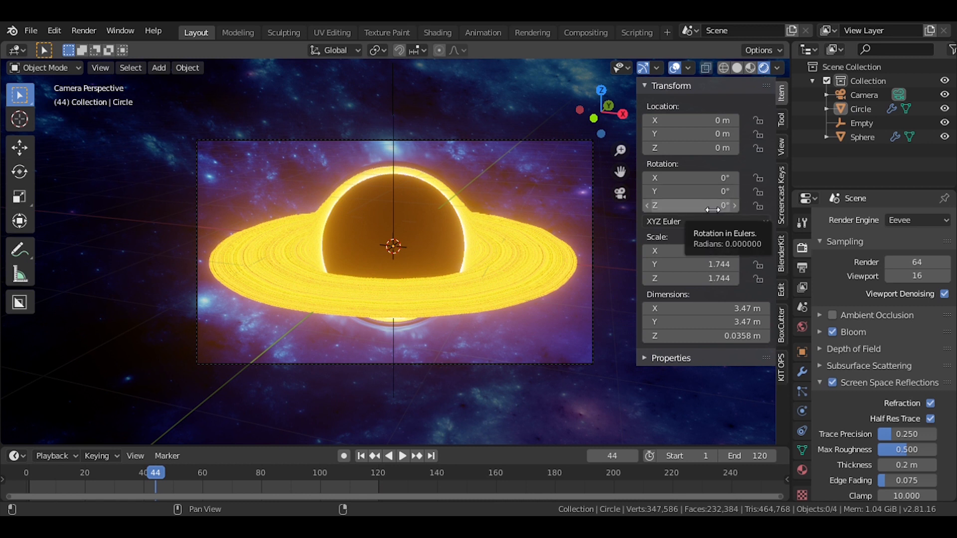
{"action": "key", "text": "i"}
{"action": "key", "text": "i"}
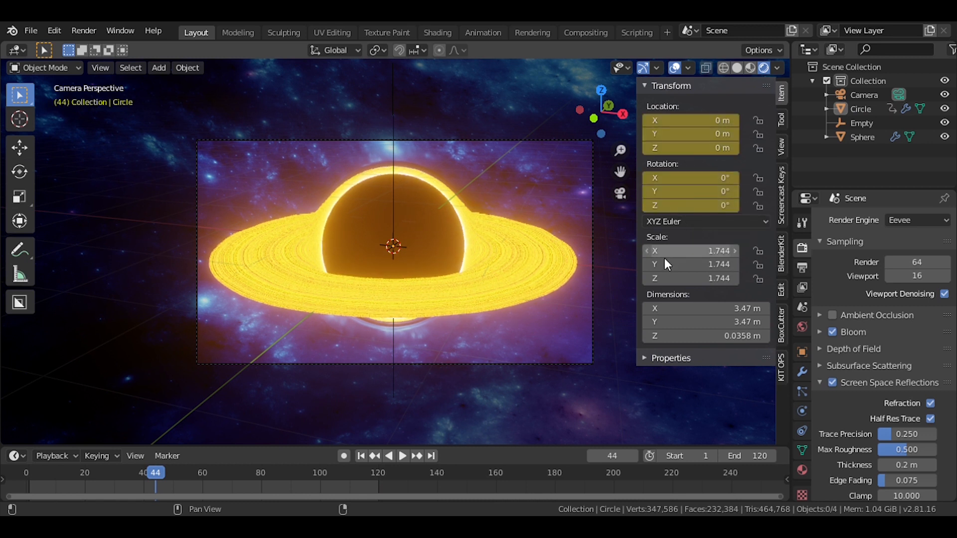
Return to frame 1, select the camera, and enable its Depth of Field with the Sphere as the focus object
{"action": "left_click", "coordinate": [361, 455]}
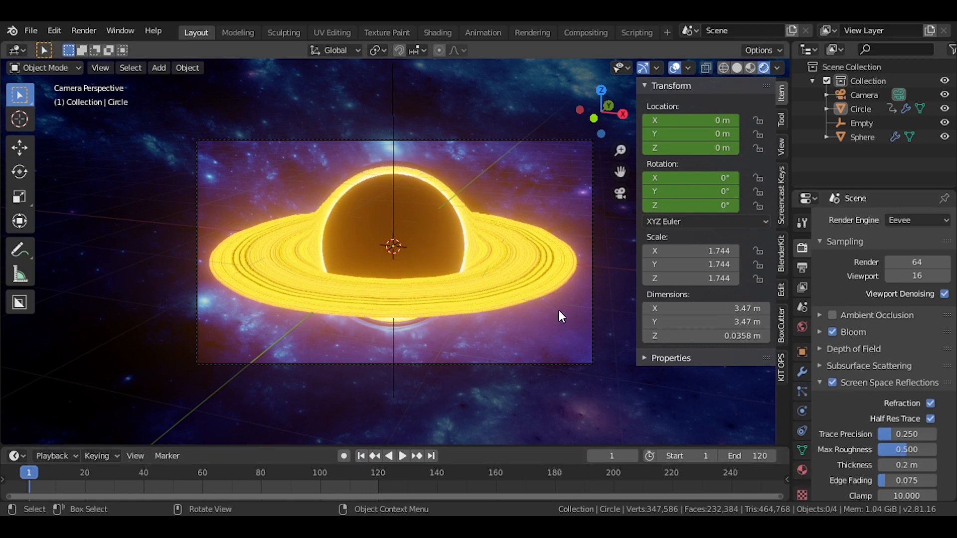
{"action": "left_click", "coordinate": [465, 365]}
{"action": "scroll", "coordinate": [832, 432], "scroll_direction": "down", "scroll_amount": 6}
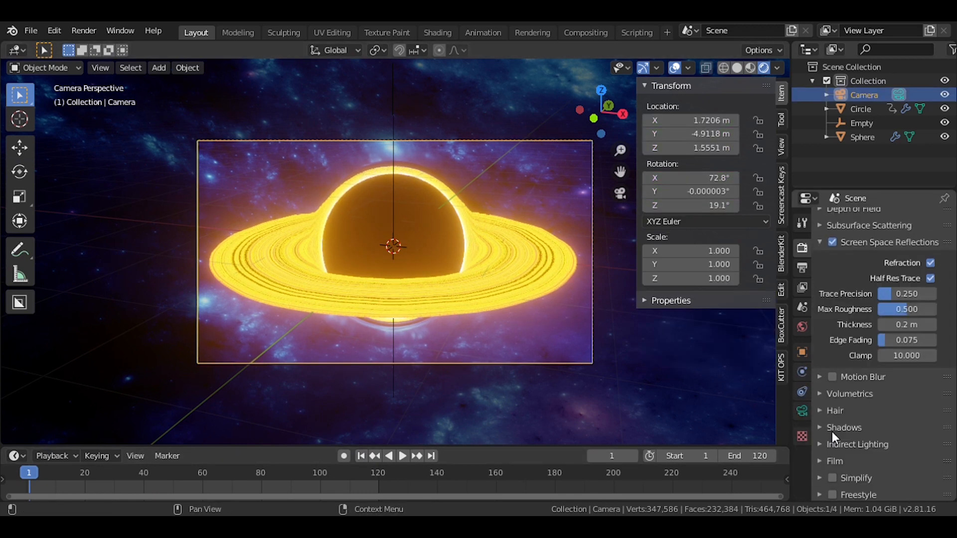
{"action": "scroll", "coordinate": [841, 280], "scroll_direction": "up", "scroll_amount": 4}
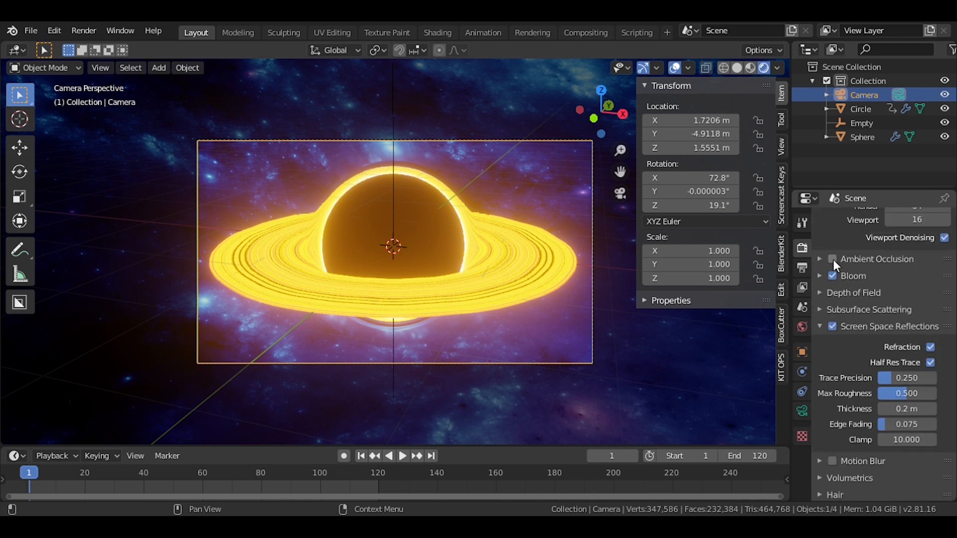
{"action": "left_click", "coordinate": [802, 410]}
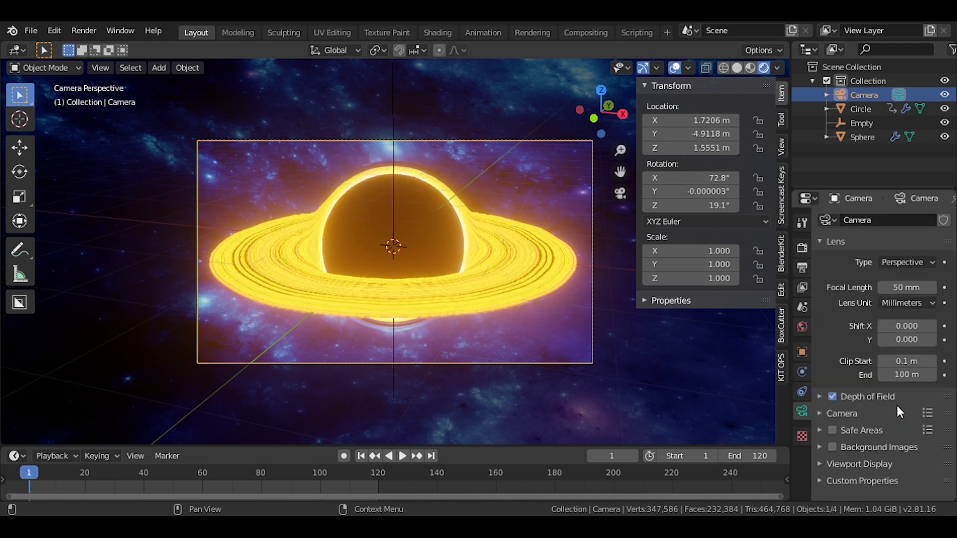
{"action": "left_click", "coordinate": [823, 395]}
{"action": "left_click", "coordinate": [900, 418]}
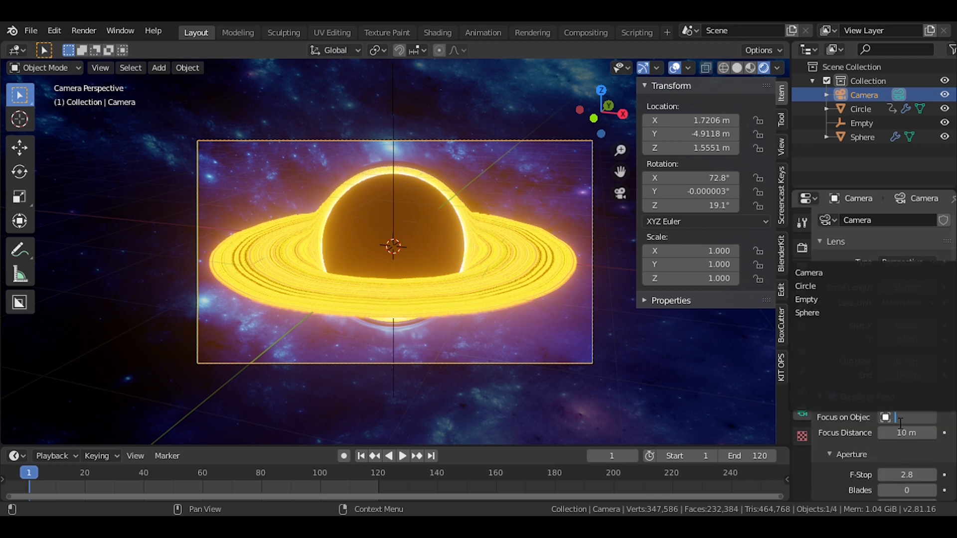
{"action": "left_click", "coordinate": [830, 313]}
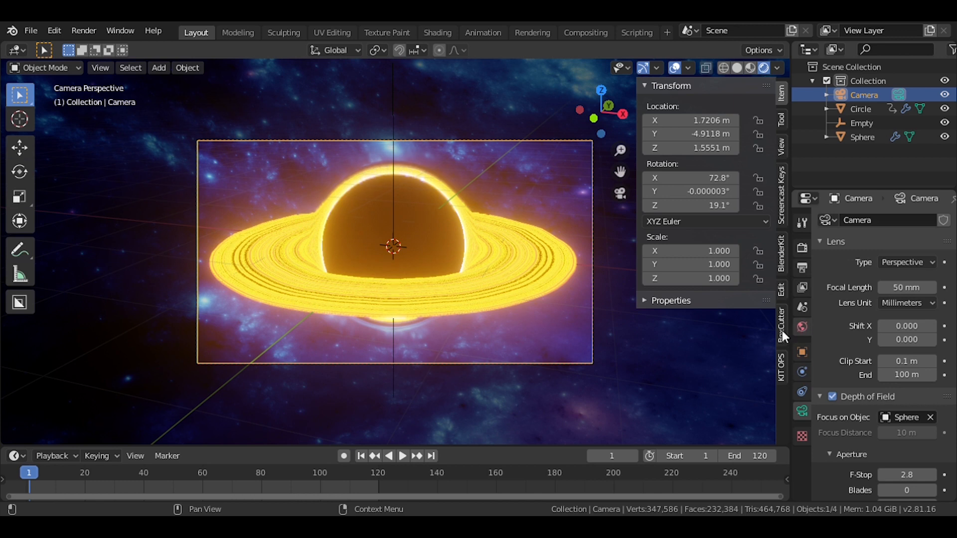
Save the file, briefly leave the camera view, and return to looking through the camera
{"action": "key", "text": "ctrl+s"}
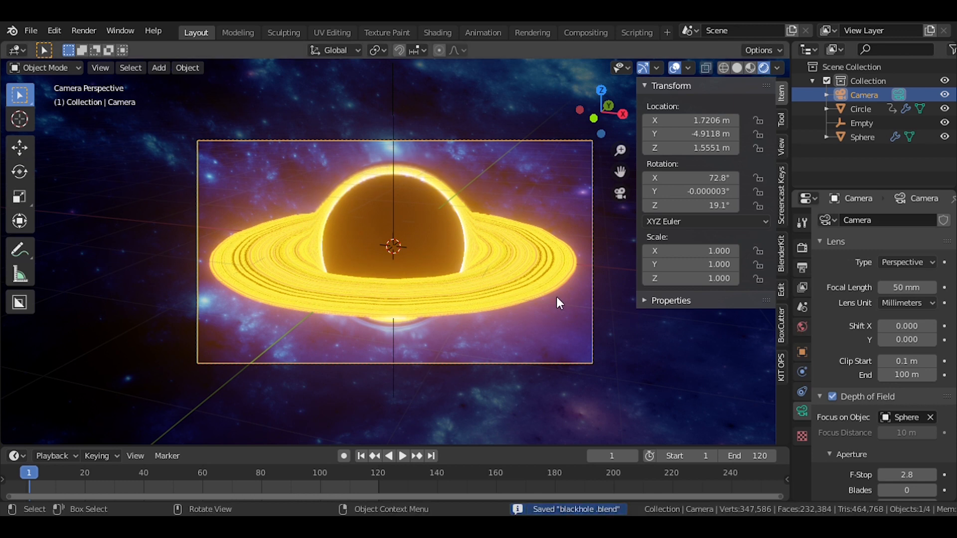
{"action": "key", "text": "KP_0"}
{"action": "key", "text": "grave"}
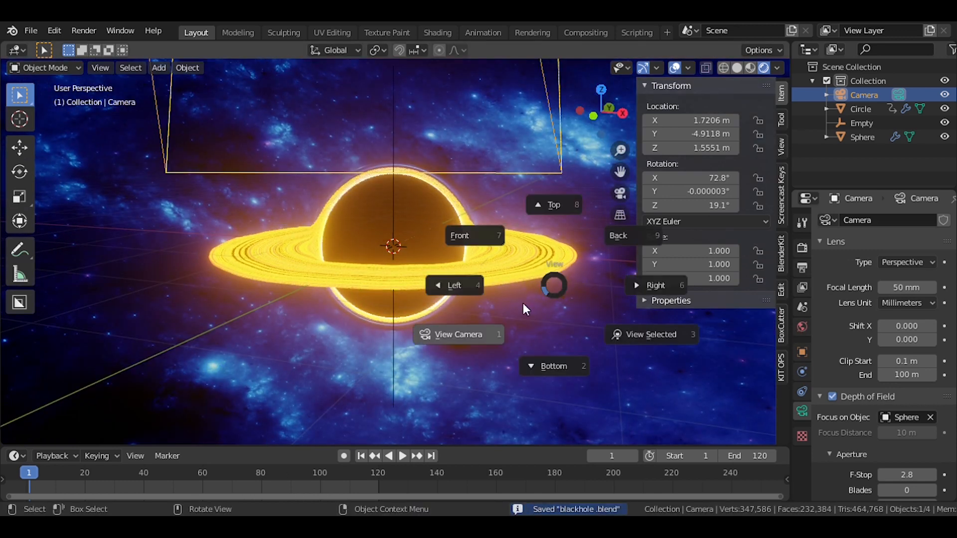
{"action": "left_click", "coordinate": [510, 310]}
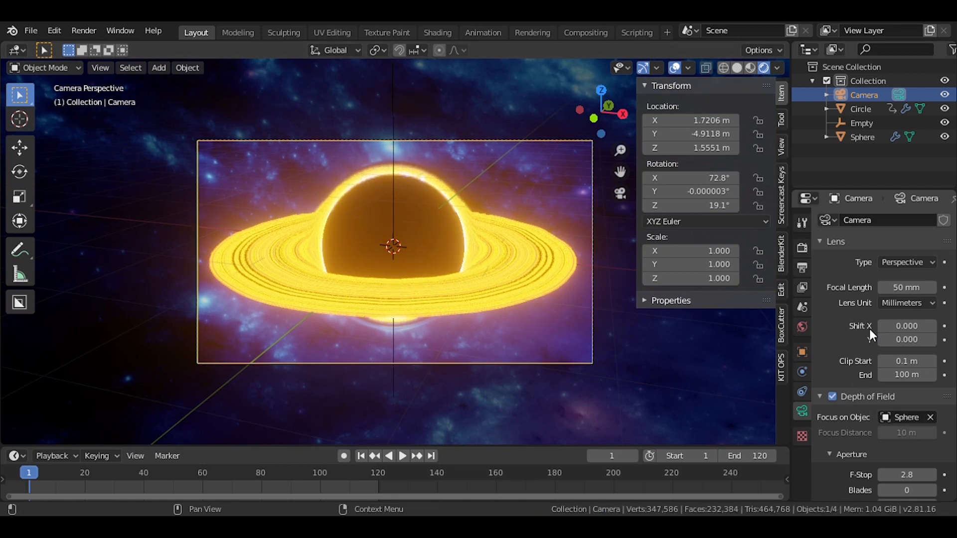
{"action": "left_click", "coordinate": [803, 384]}
{"action": "left_click", "coordinate": [805, 370]}
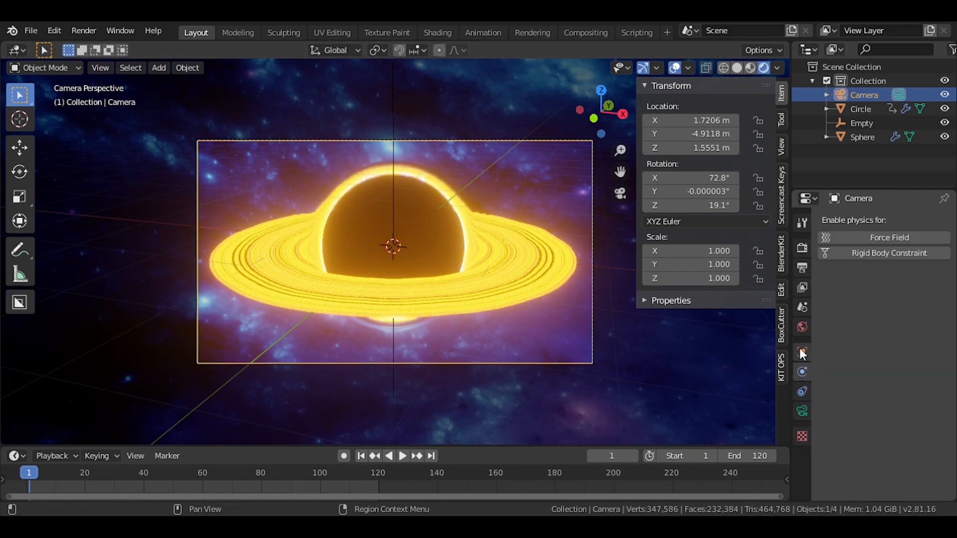
{"action": "left_click", "coordinate": [802, 328]}
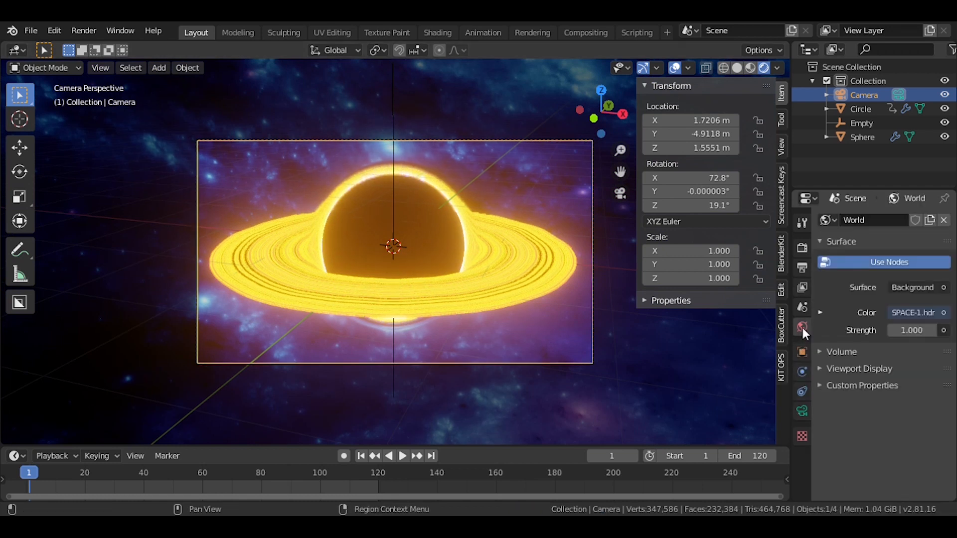
{"action": "left_click", "coordinate": [802, 412]}
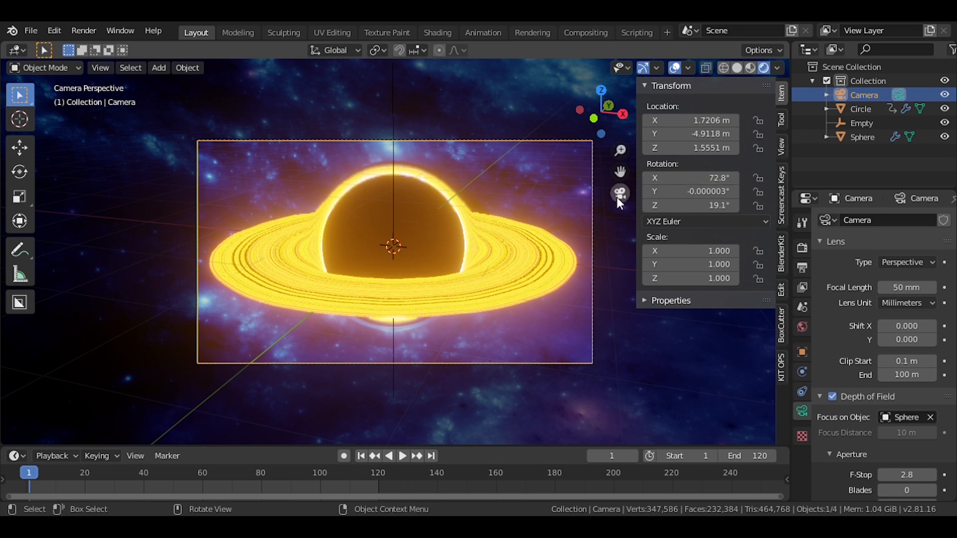
Keyframe the camera's location and rotation at frame 1, and its location at X 1.0006, Y -3.1818, Z 1.0251 m at frame 120
{"action": "key", "text": "i"}
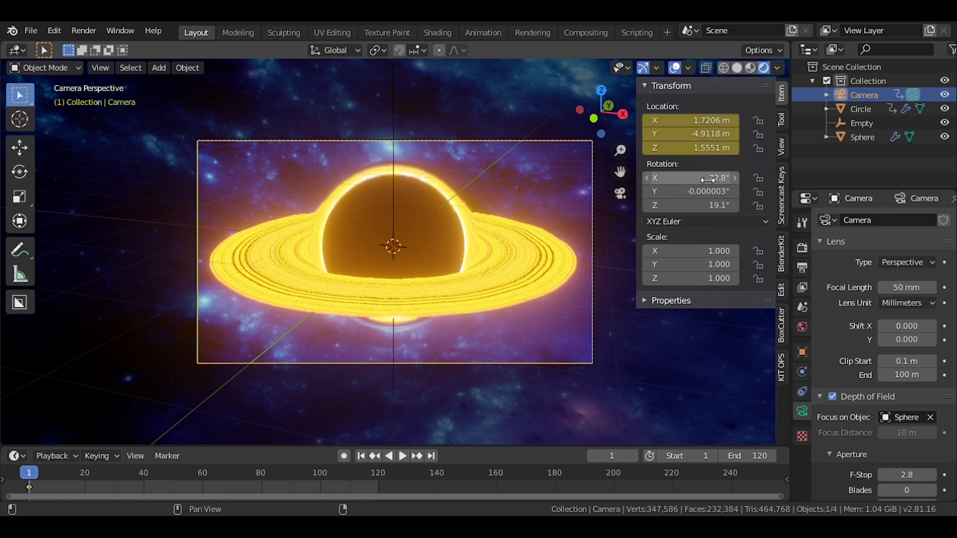
{"action": "key", "text": "i"}
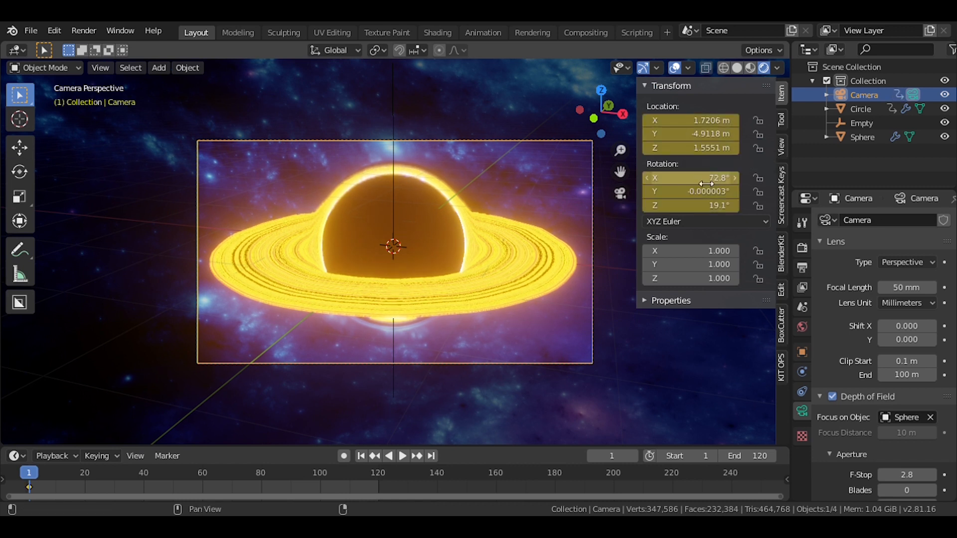
{"action": "left_click", "coordinate": [432, 456]}
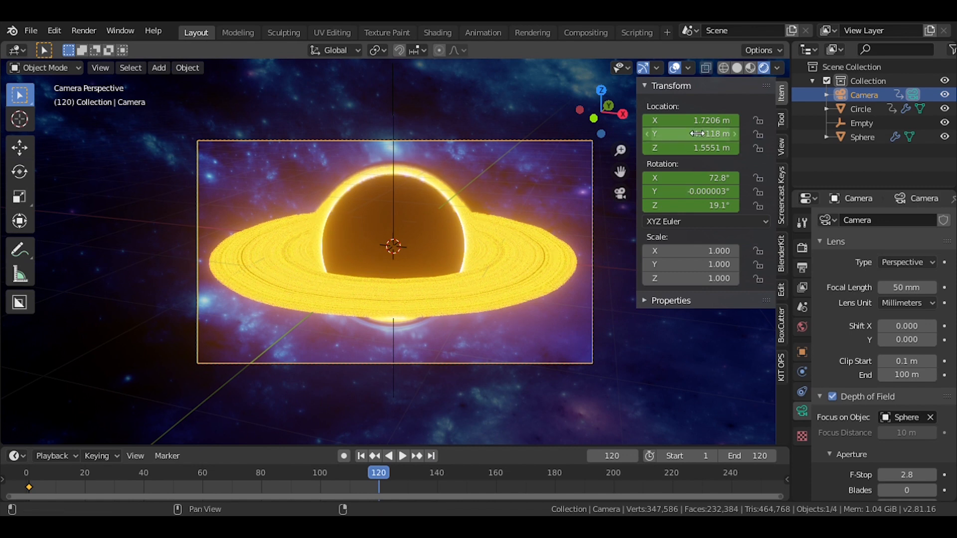
{"action": "left_click_drag", "start_coordinate": [697, 134], "coordinate": [772, 134]}
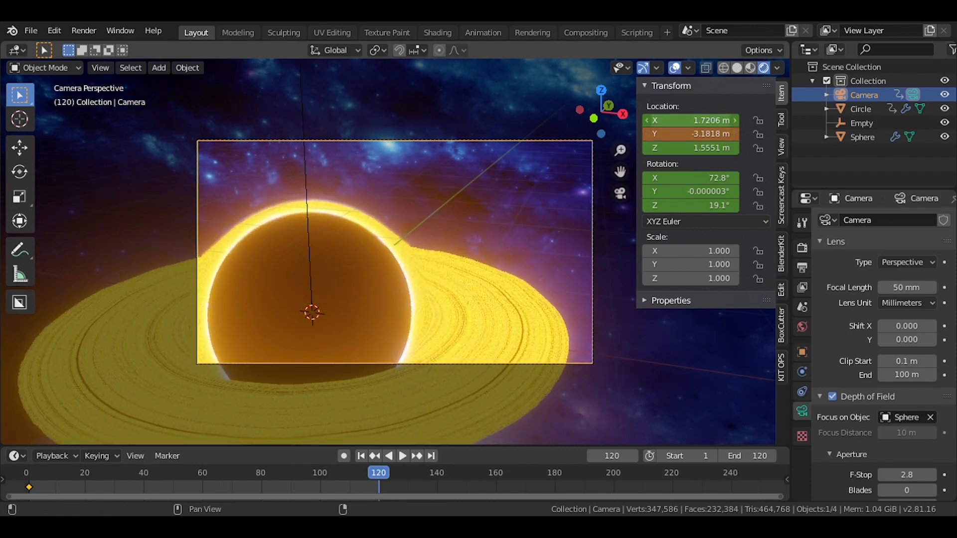
{"action": "left_click_drag", "start_coordinate": [698, 120], "coordinate": [734, 153]}
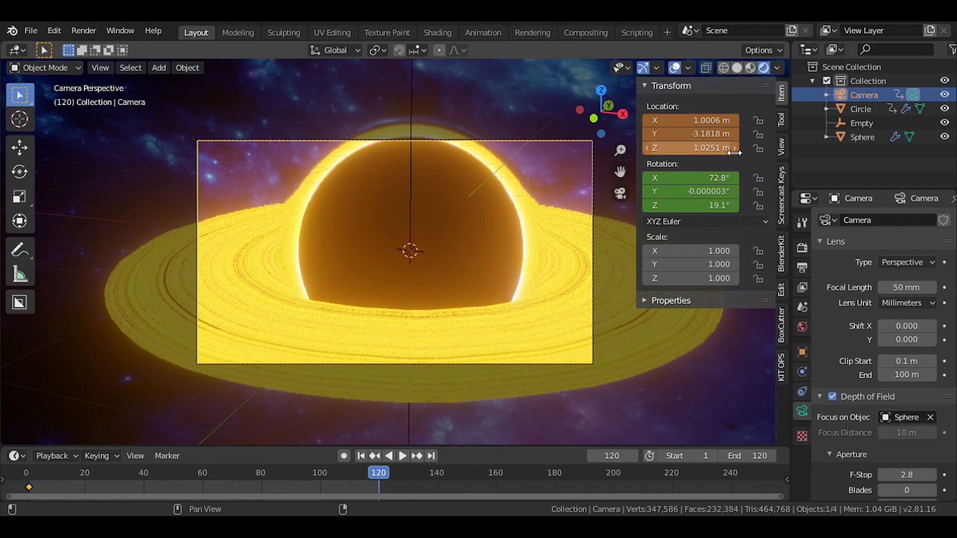
{"action": "key", "text": "i"}
Play the camera move from frame 1, save the file during playback, and stop the animation
{"action": "left_click", "coordinate": [361, 456]}
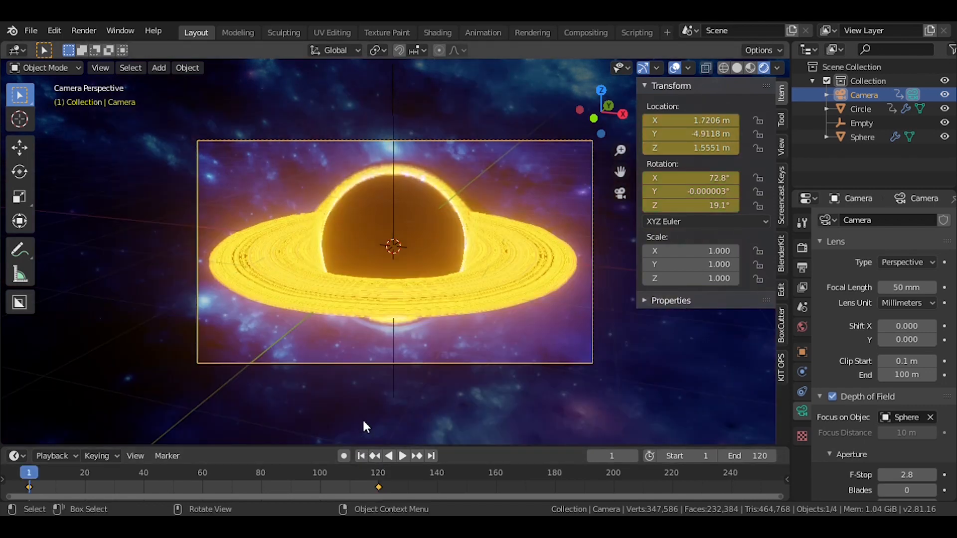
{"action": "key", "text": "space"}
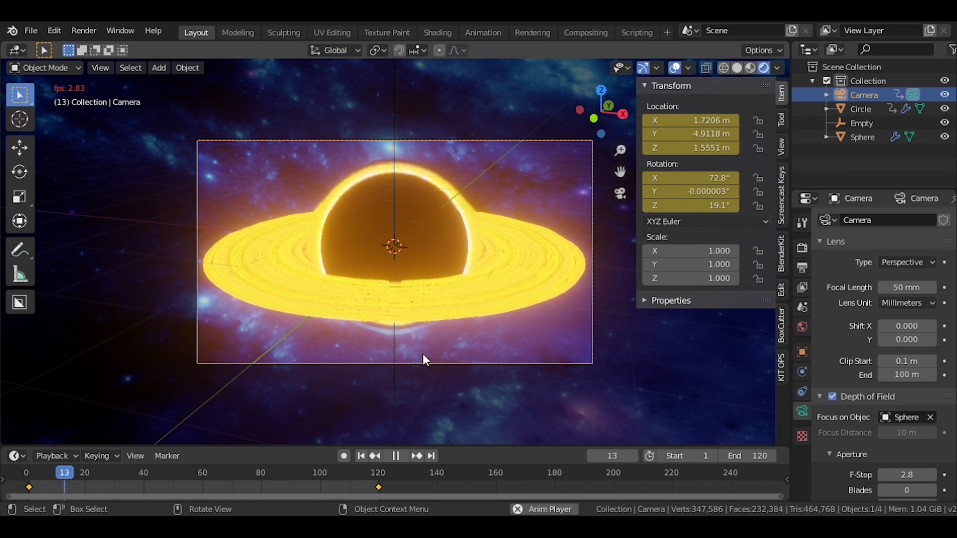
{"action": "key", "text": "ctrl+s"}
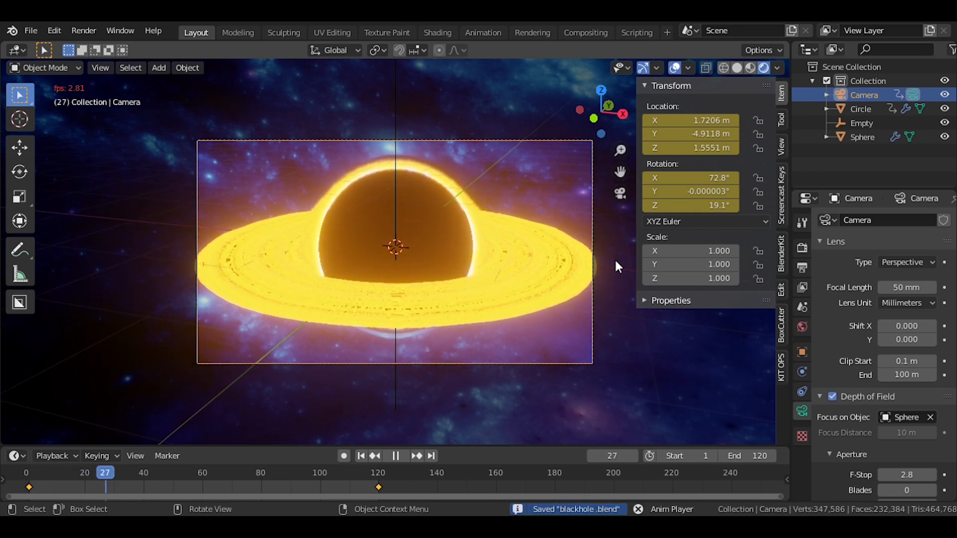
{"action": "key", "text": "space"}
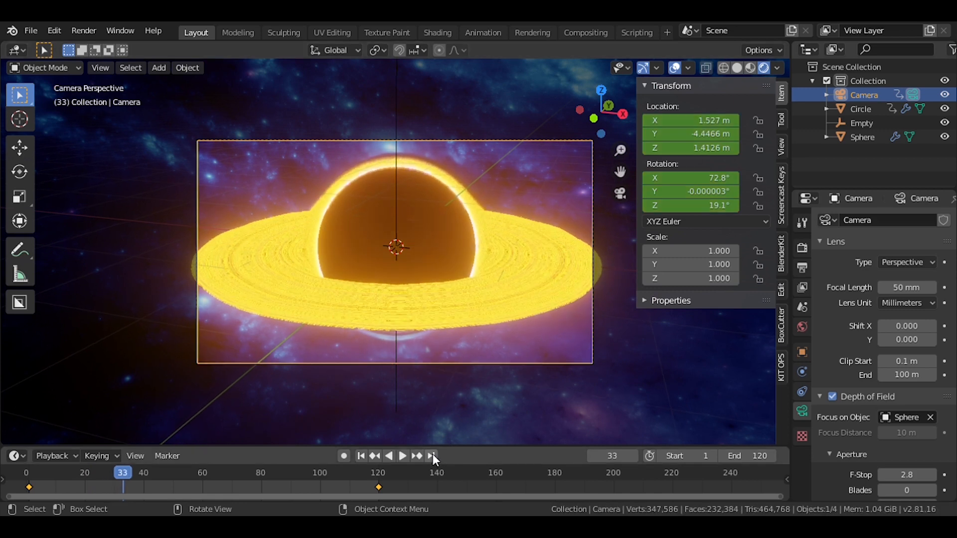
Go to frame 120 and set the camera's focal length to 35 mm
{"action": "left_click", "coordinate": [432, 456]}
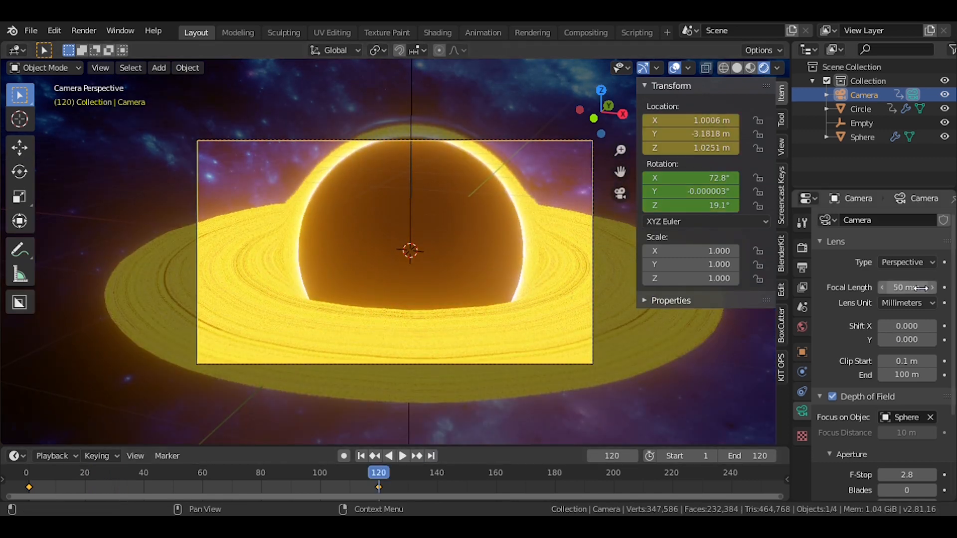
{"action": "mouse_move", "coordinate": [907, 287]}
{"action": "left_mouse_down"}
{"action": "mouse_move", "coordinate": [865, 287]}
{"action": "mouse_move", "coordinate": [891, 288]}
{"action": "left_mouse_up"}
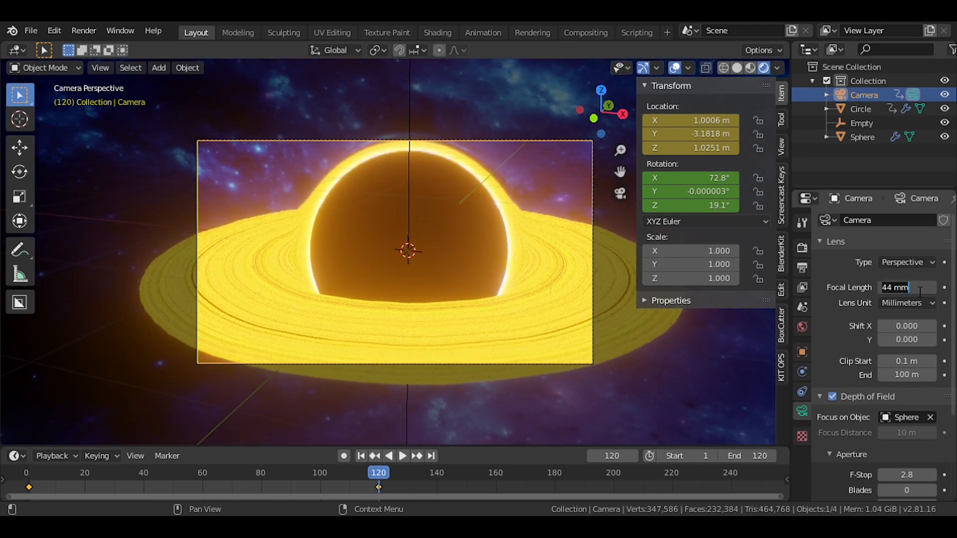
{"action": "type", "text": "35"}
{"action": "key", "text": "Return"}
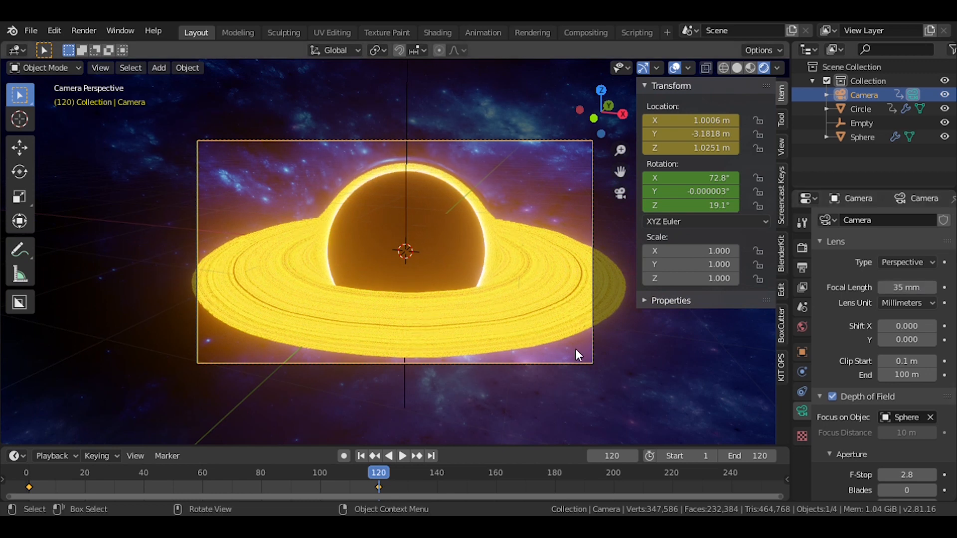
{"action": "right_click", "coordinate": [714, 192]}
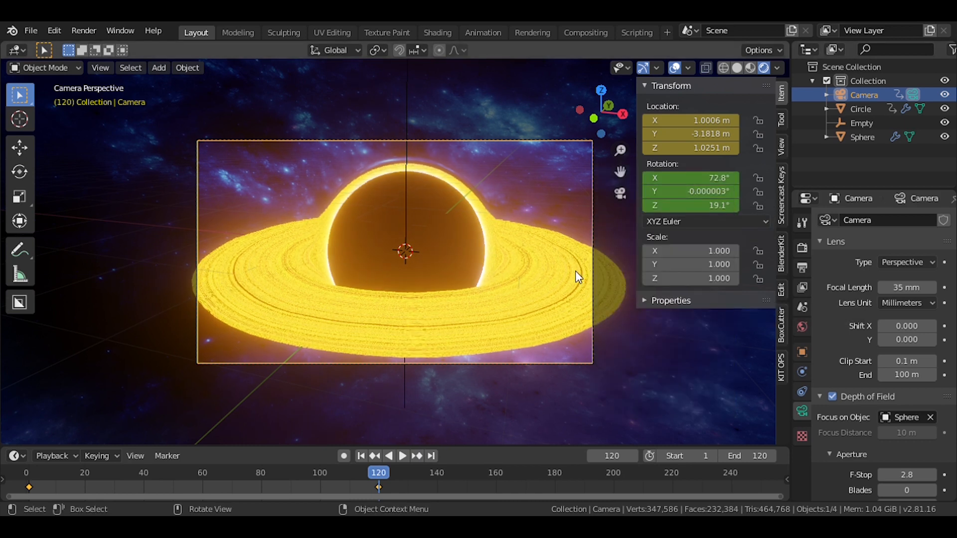
Leave the camera view and parent the disc and the Sphere to the Empty
{"action": "middle_click_drag", "start_coordinate": [551, 280], "coordinate": [540, 276]}
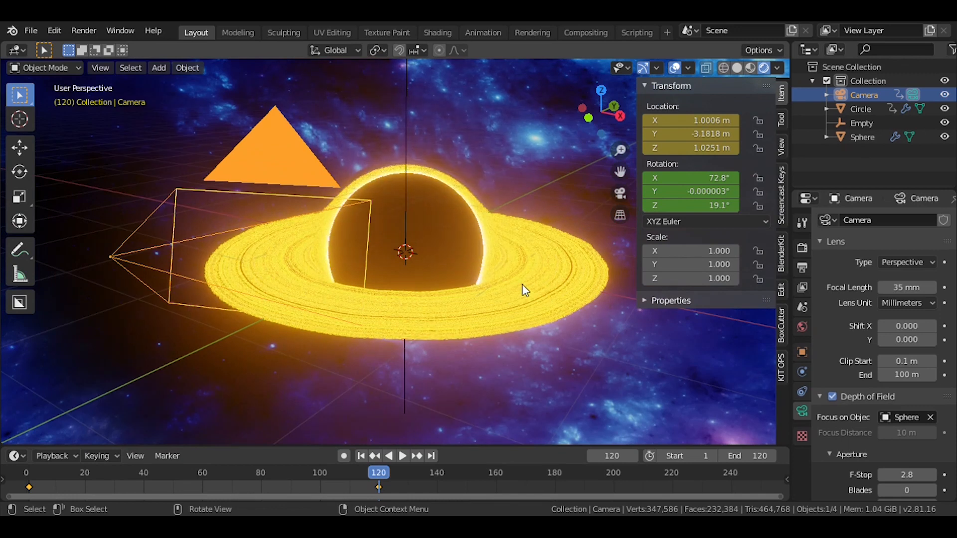
{"action": "left_click", "coordinate": [524, 289]}
{"action": "left_click", "coordinate": [406, 149], "text": "shift"}
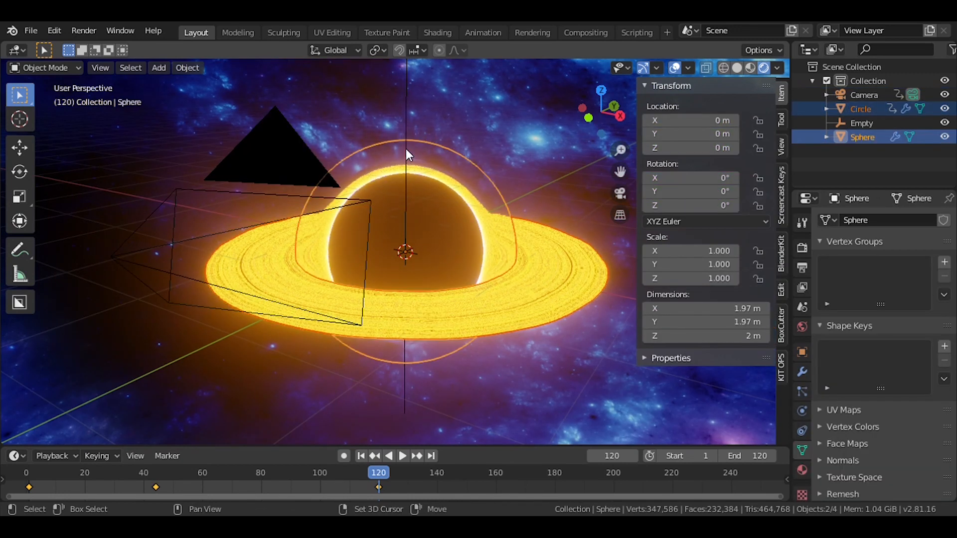
{"action": "left_click", "coordinate": [404, 127], "text": "shift"}
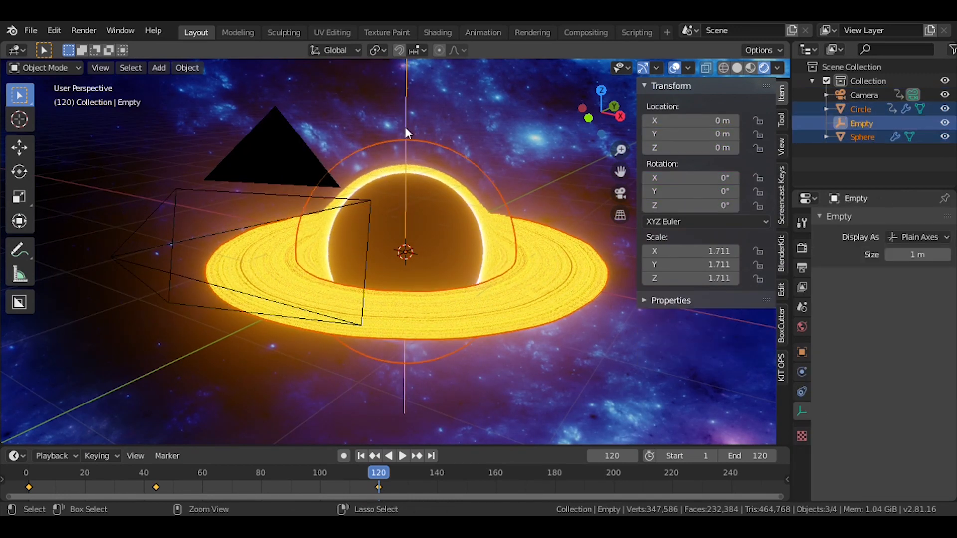
{"action": "key", "text": "ctrl+p"}
{"action": "left_click", "coordinate": [406, 143]}
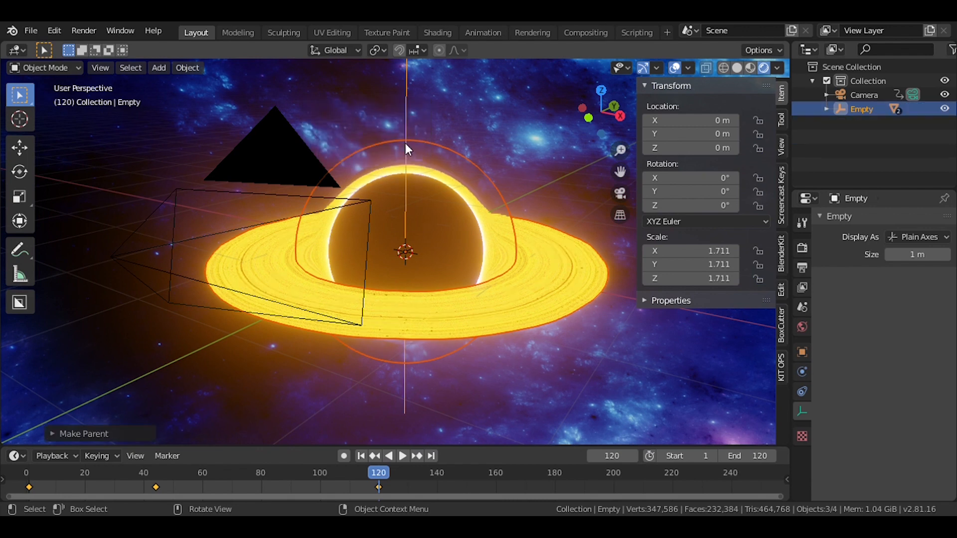
Rotate the Empty with its children about 35.1° around the global Y axis and save the file
{"action": "key", "text": "r"}
{"action": "key", "text": "x"}
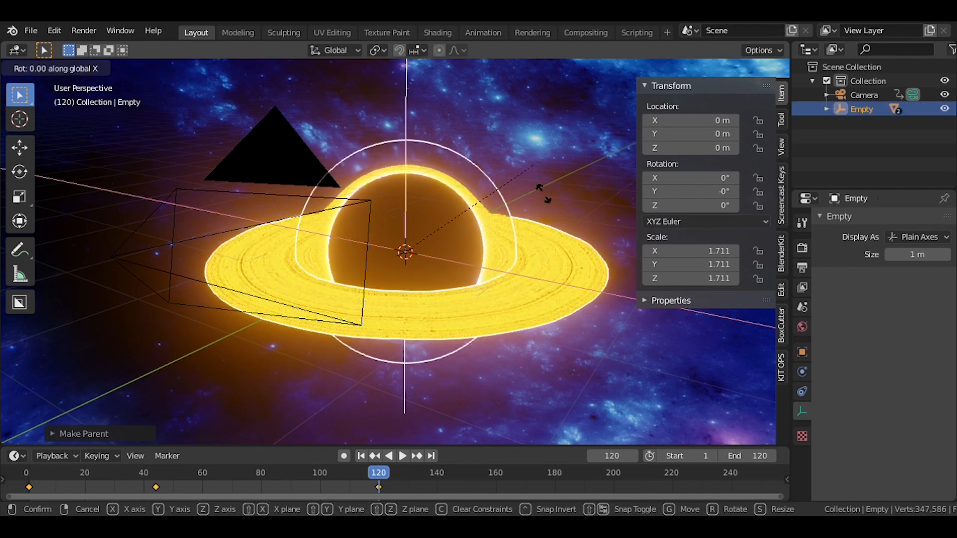
{"action": "key", "text": "y"}
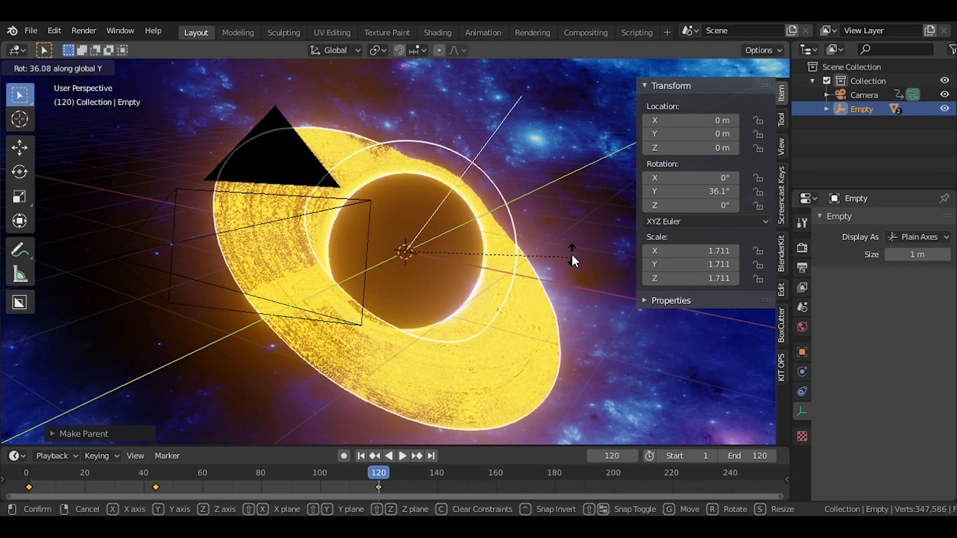
{"action": "left_click", "coordinate": [572, 257]}
{"action": "key", "text": "ctrl+s"}
Play the tilted black hole's animation through the camera from frame 1, stop it, and go to frame 120
{"action": "scroll", "coordinate": [572, 256], "scroll_direction": "down", "scroll_amount": 4}
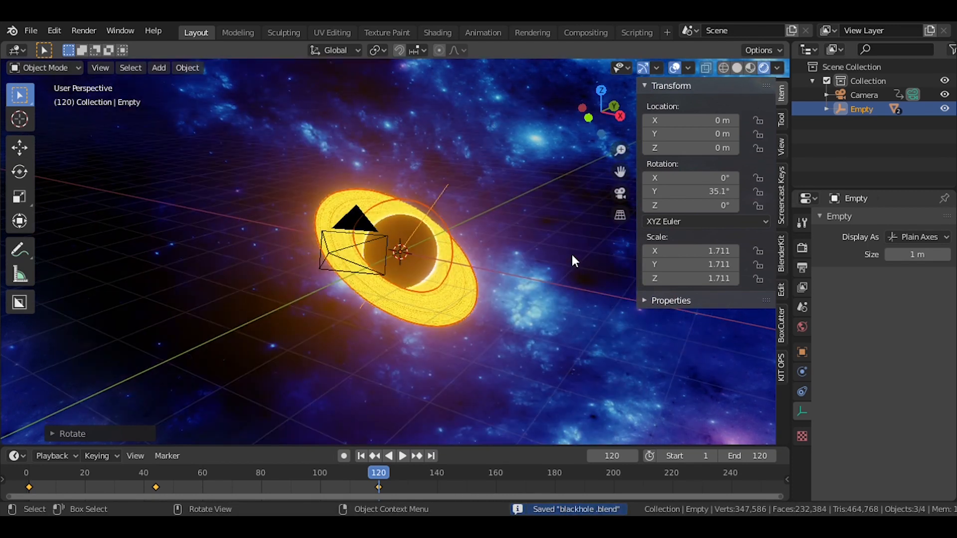
{"action": "key", "text": "grave"}
{"action": "left_click", "coordinate": [517, 289]}
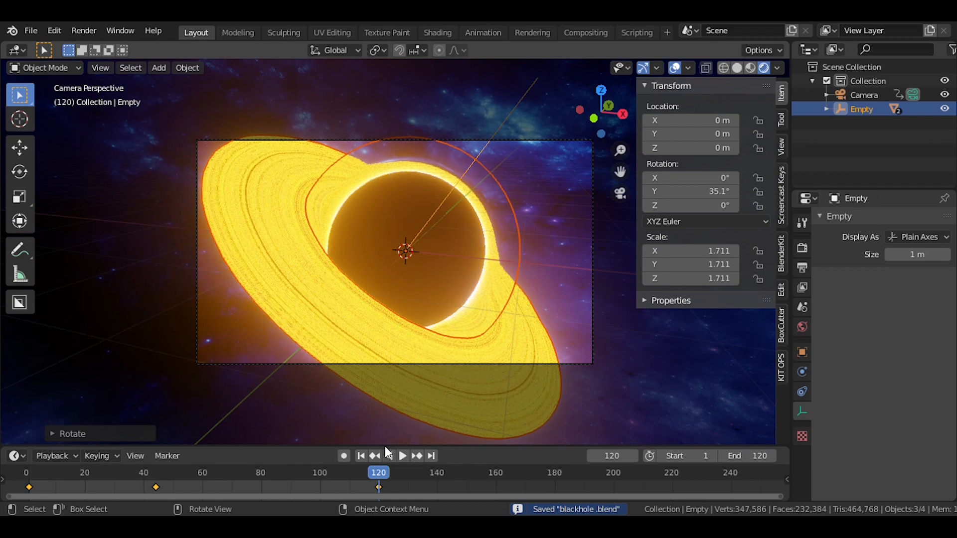
{"action": "left_click", "coordinate": [361, 456]}
{"action": "key", "text": "space"}
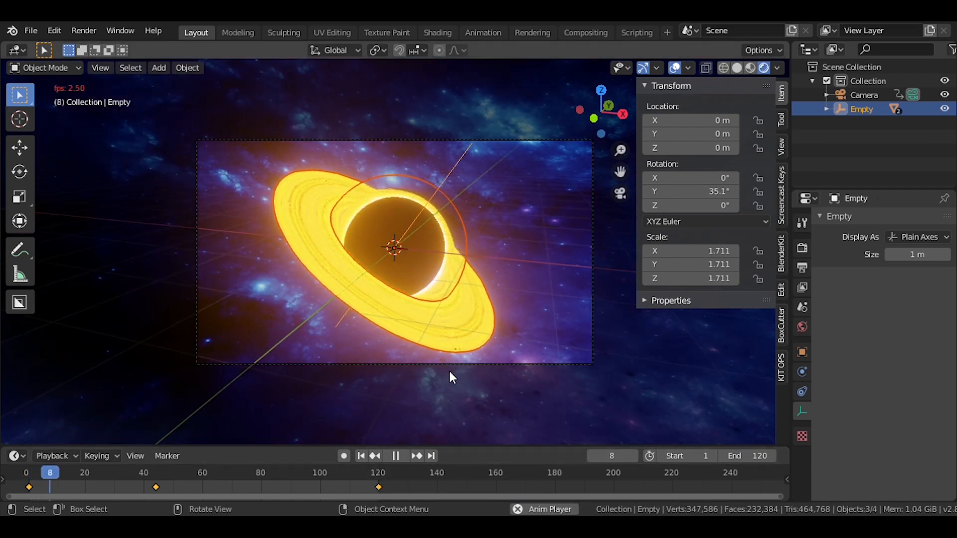
{"action": "left_click", "coordinate": [396, 456]}
{"action": "left_click", "coordinate": [432, 456]}
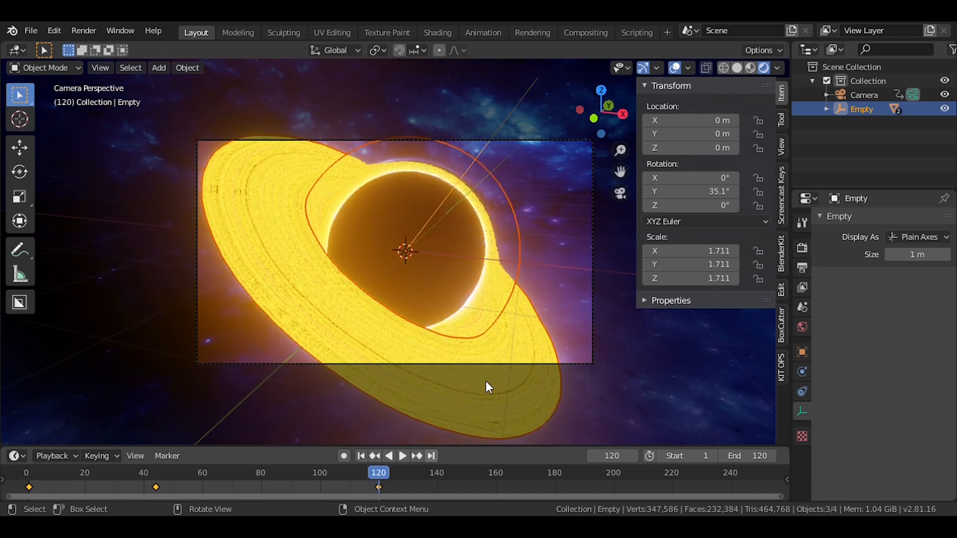
At frame 120, lower the camera to Z -0.29486 m, set its rotation to X 90°, Y 0°, Z 0°, and keyframe the rotation
{"action": "left_click", "coordinate": [544, 363]}
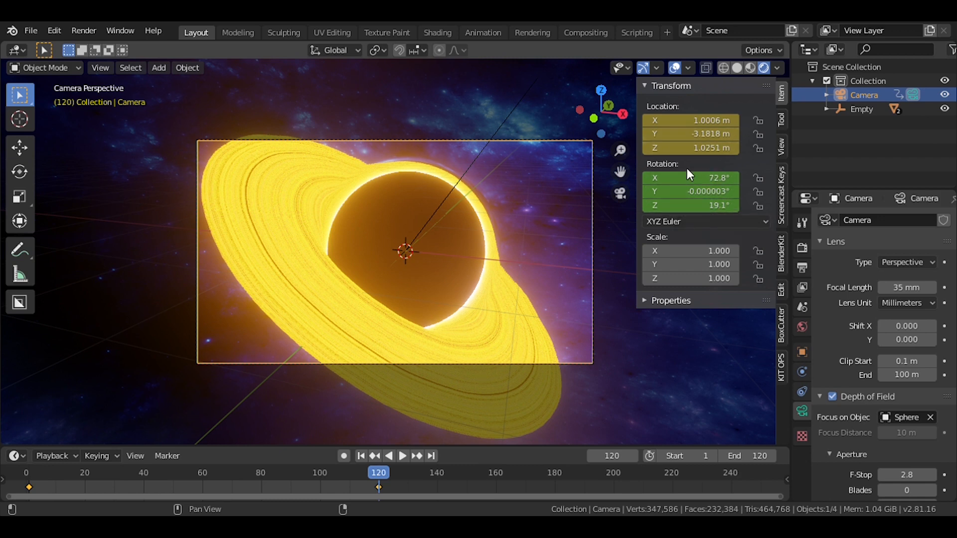
{"action": "left_click_drag", "start_coordinate": [698, 147], "coordinate": [598, 148]}
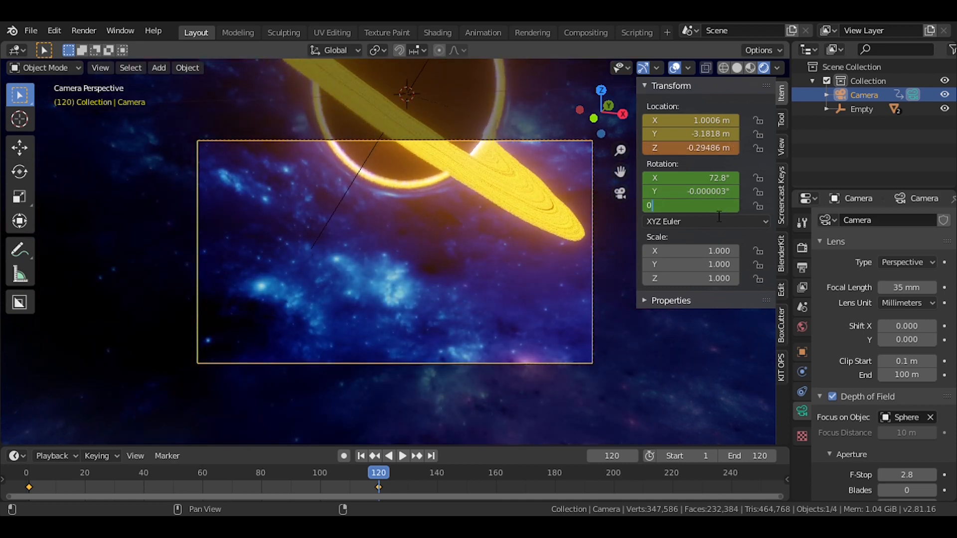
{"action": "type", "text": "0"}
{"action": "key", "text": "Return"}
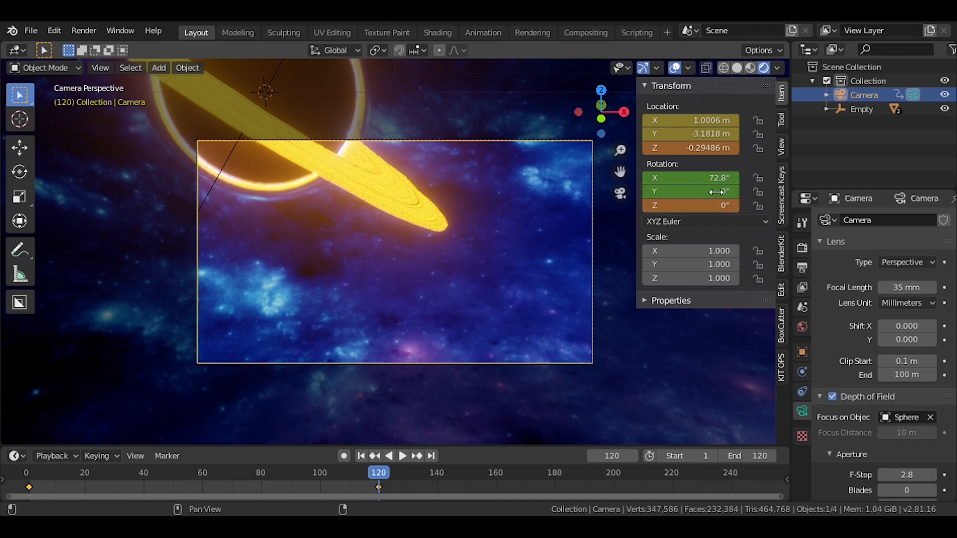
{"action": "key", "text": "Return"}
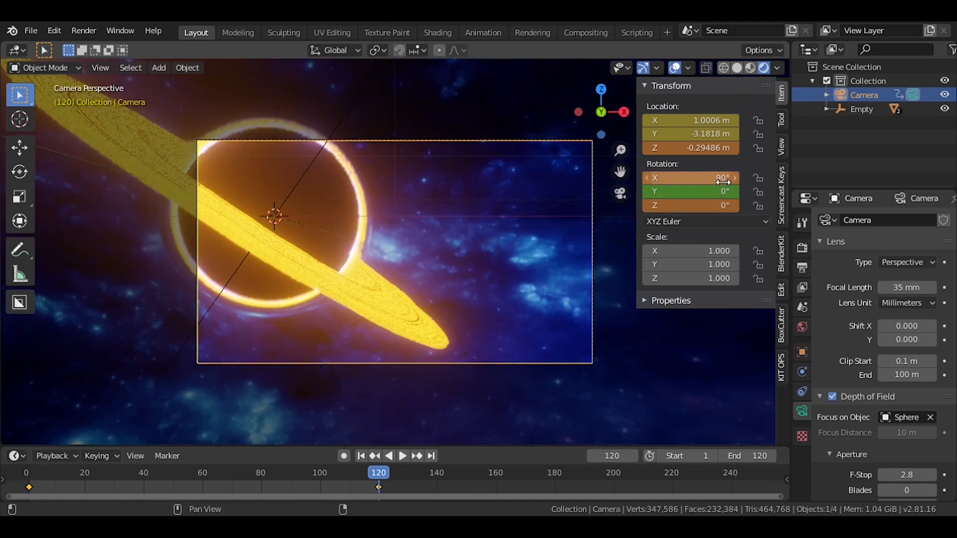
{"action": "key", "text": "i"}
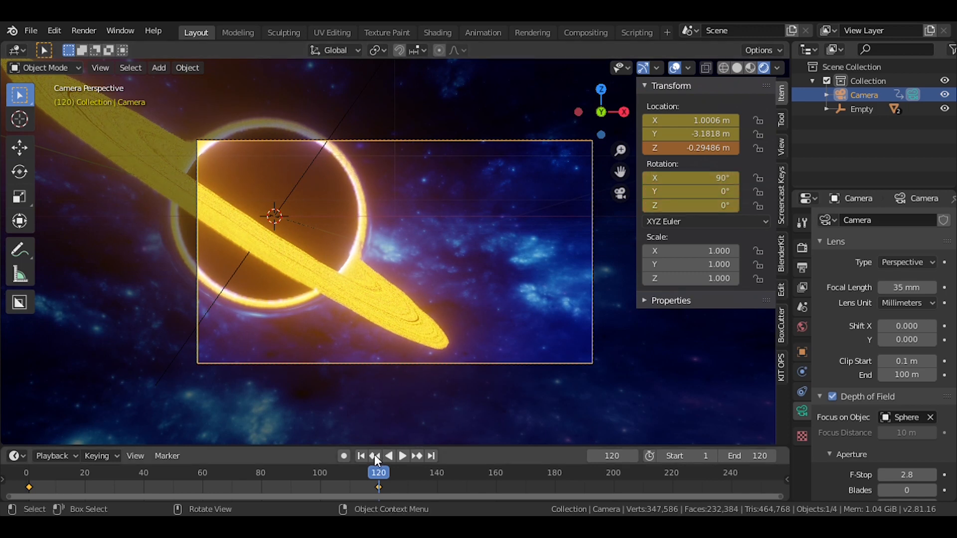
At frame 120, move the camera to about X 0.1306 m, Y -3.5318 m, Z -0.18486 m and hide the transform sidebar
{"action": "left_click_drag", "start_coordinate": [696, 148], "coordinate": [638, 120]}
{"action": "left_click_drag", "start_coordinate": [698, 120], "coordinate": [726, 120]}
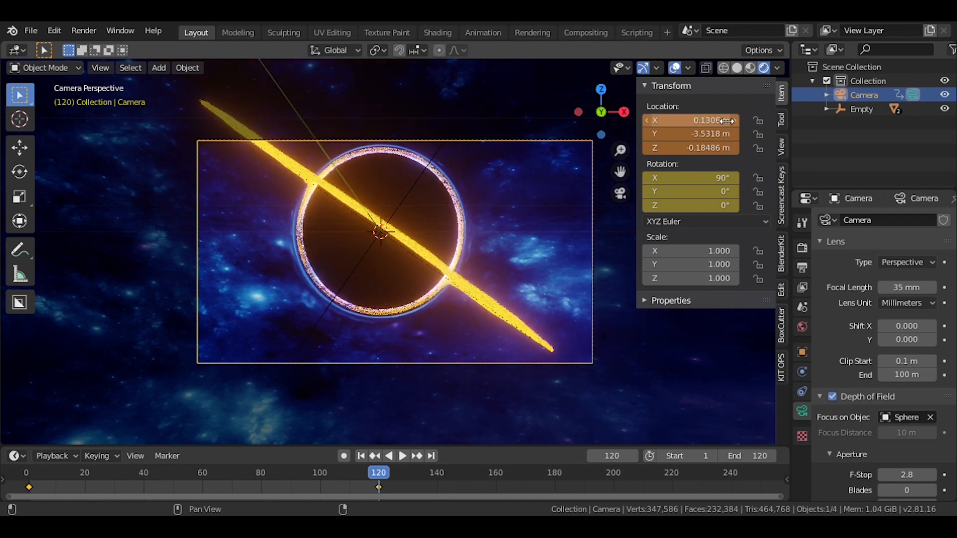
{"action": "key", "text": "n"}
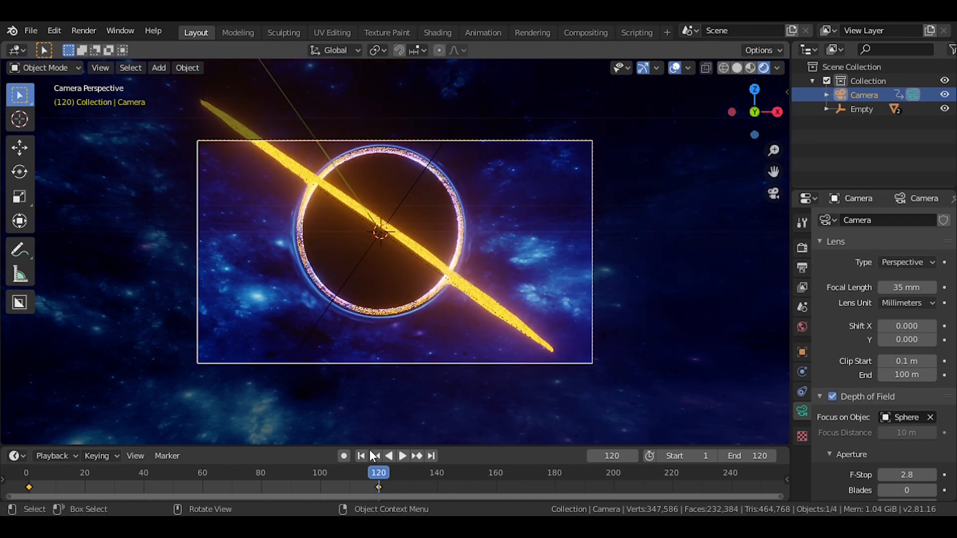
Return to the first frame, play the camera animation briefly, and stop it at frame 9
{"action": "left_click", "coordinate": [362, 456]}
{"action": "key", "text": "space"}
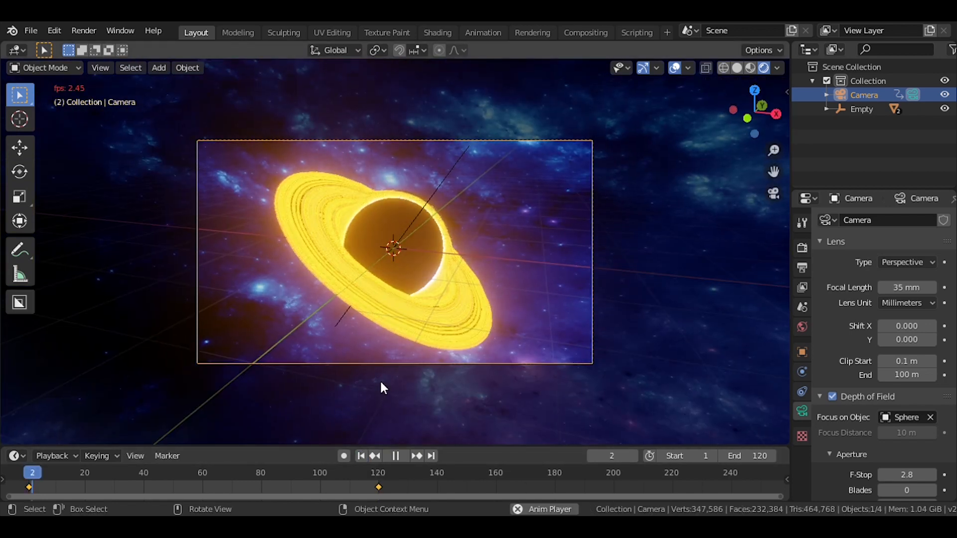
{"action": "key", "text": "space"}
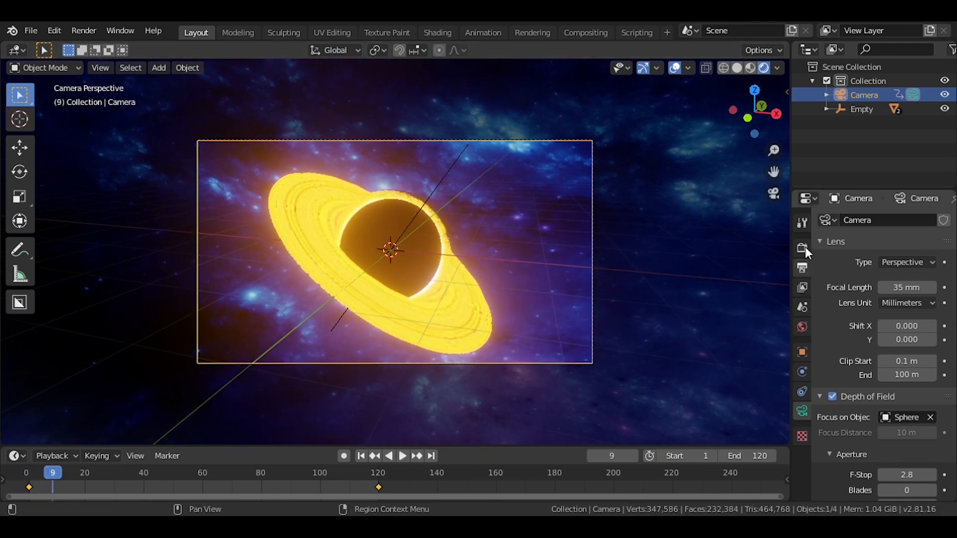
Show the scene's render settings down to Motion Blur and save the file
{"action": "left_click", "coordinate": [802, 247]}
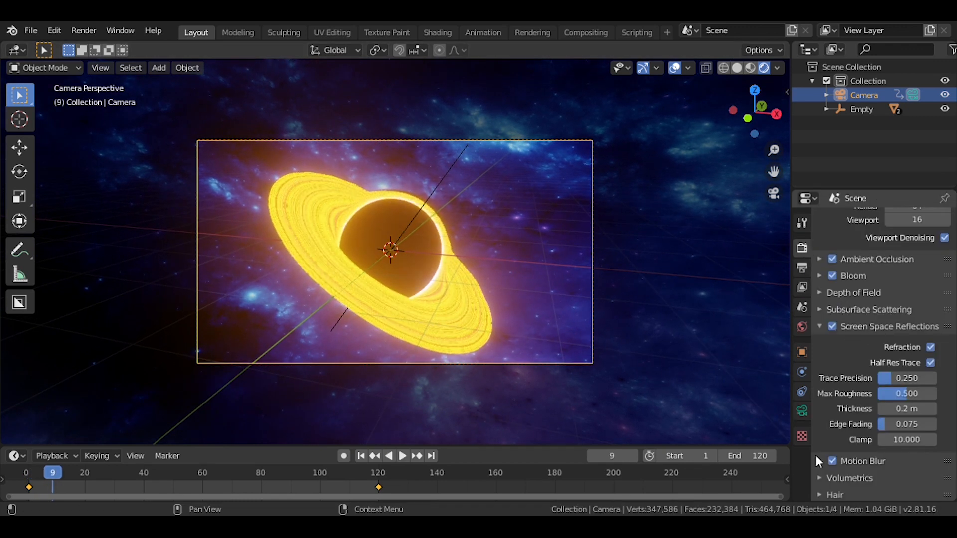
{"action": "key", "text": "ctrl+s"}
Play and scrub through the camera animation, stop it at frame 42, and save the file
{"action": "key", "text": "space"}
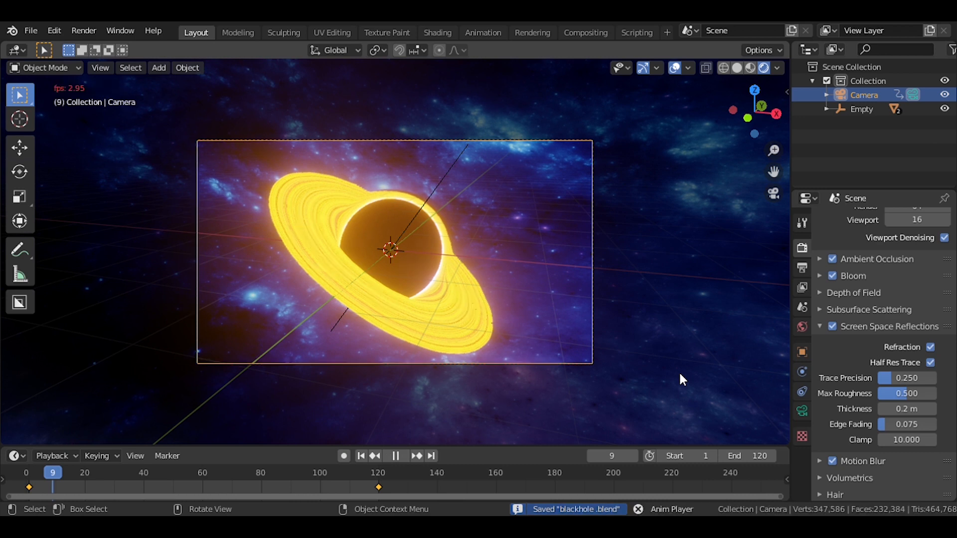
{"action": "key", "text": "space"}
{"action": "key", "text": "space"}
{"action": "left_click", "coordinate": [266, 467]}
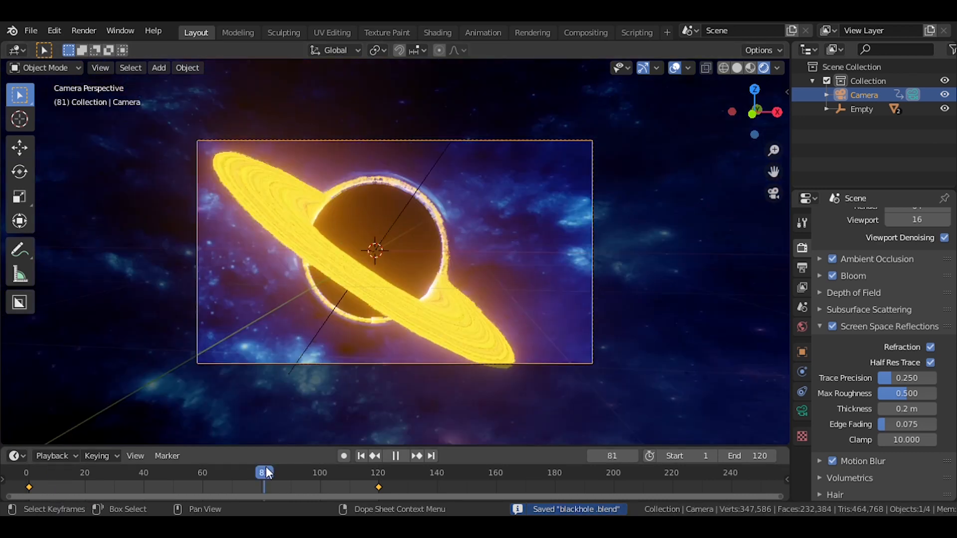
{"action": "left_click_drag", "start_coordinate": [305, 464], "coordinate": [150, 452]}
{"action": "key", "text": "space"}
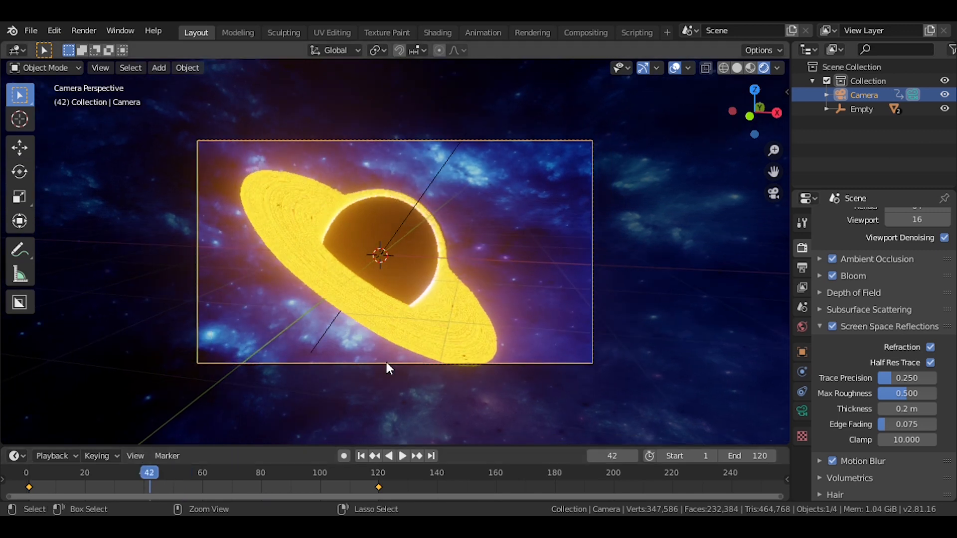
{"action": "key", "text": "ctrl+s"}
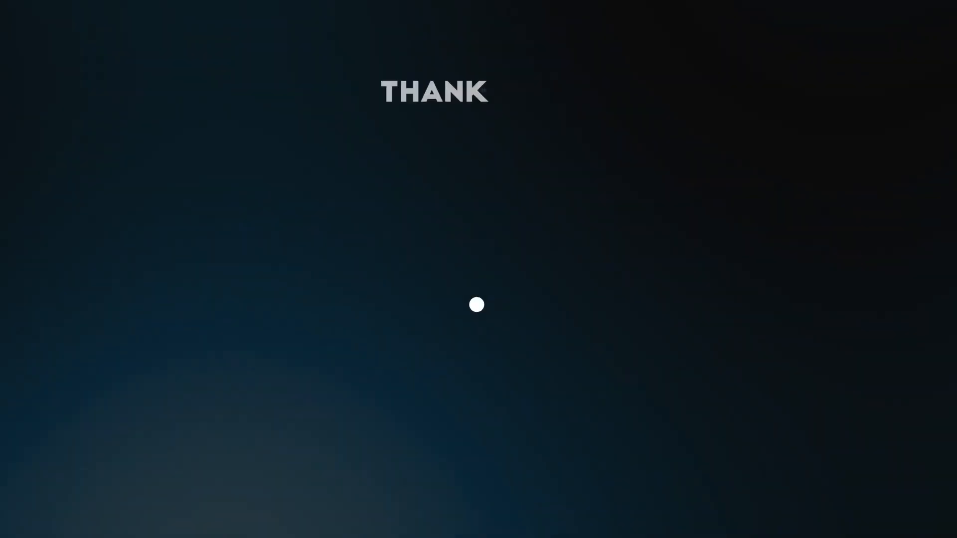